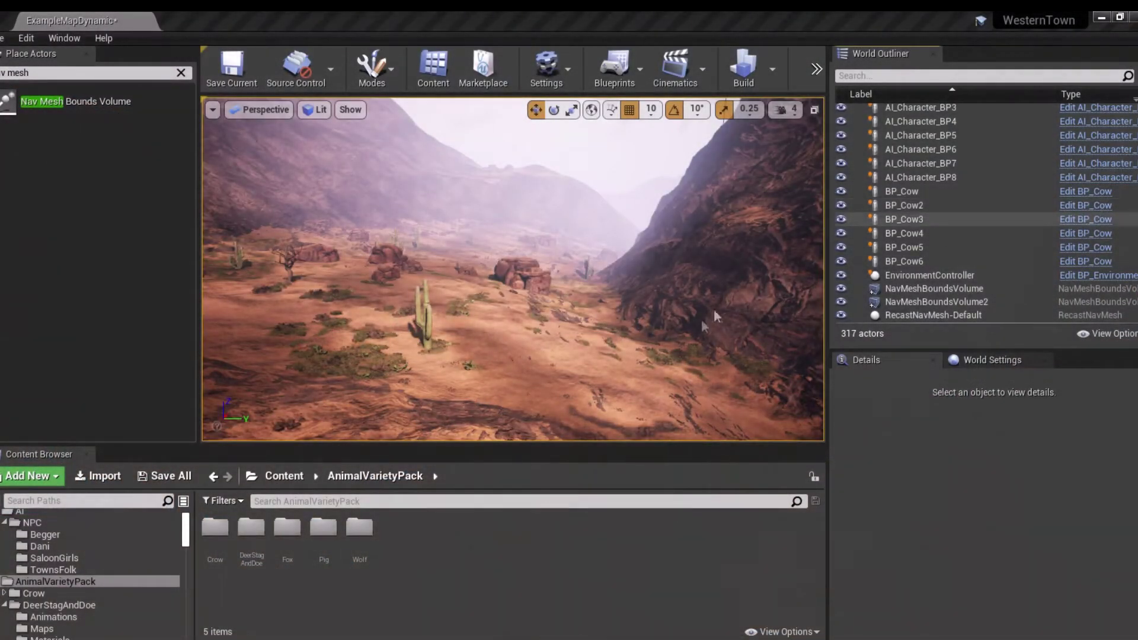
# Step: Create a Character blueprint named Stag_BP in DeerStagAndDoe/Meshes and open it in the editor
pyautogui.doubleClick(251, 534)
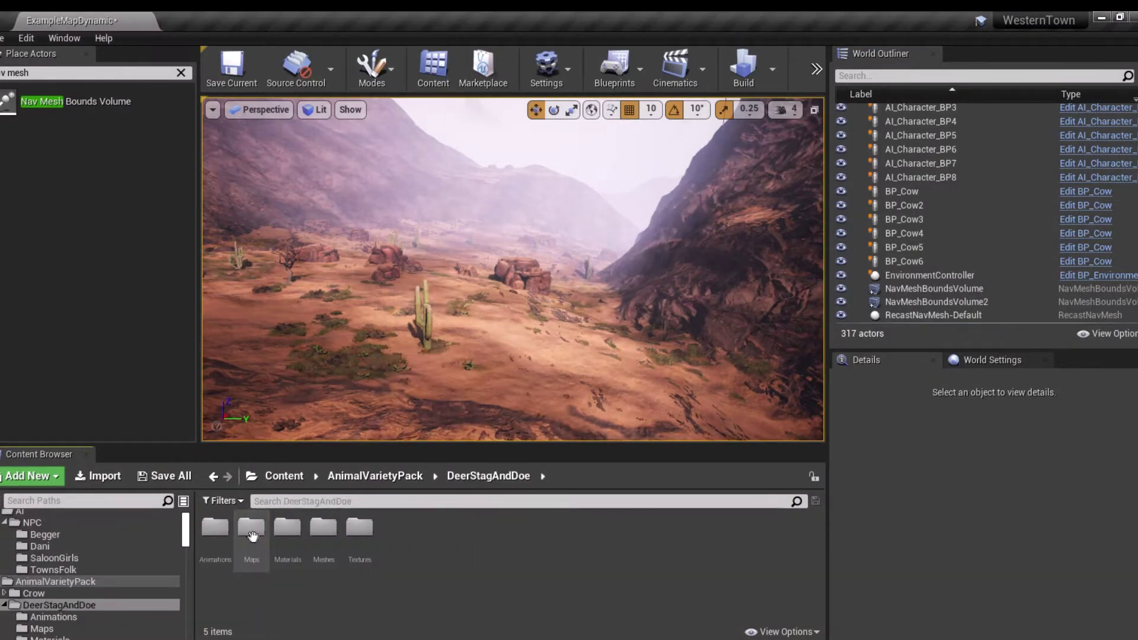
pyautogui.doubleClick(325, 532)
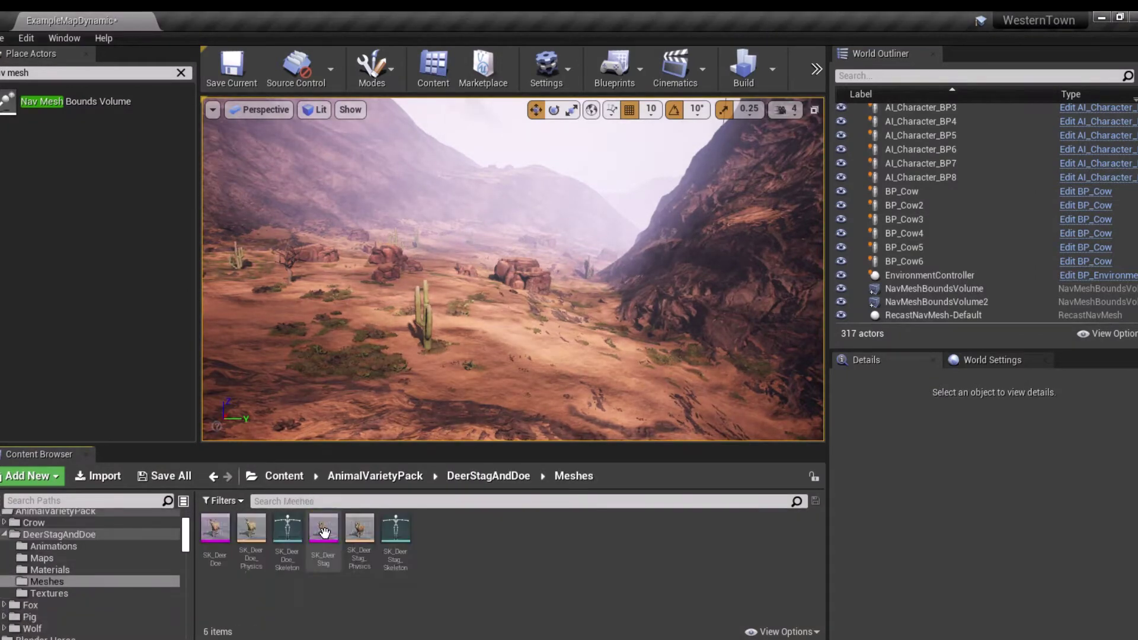
pyautogui.rightClick(541, 550)
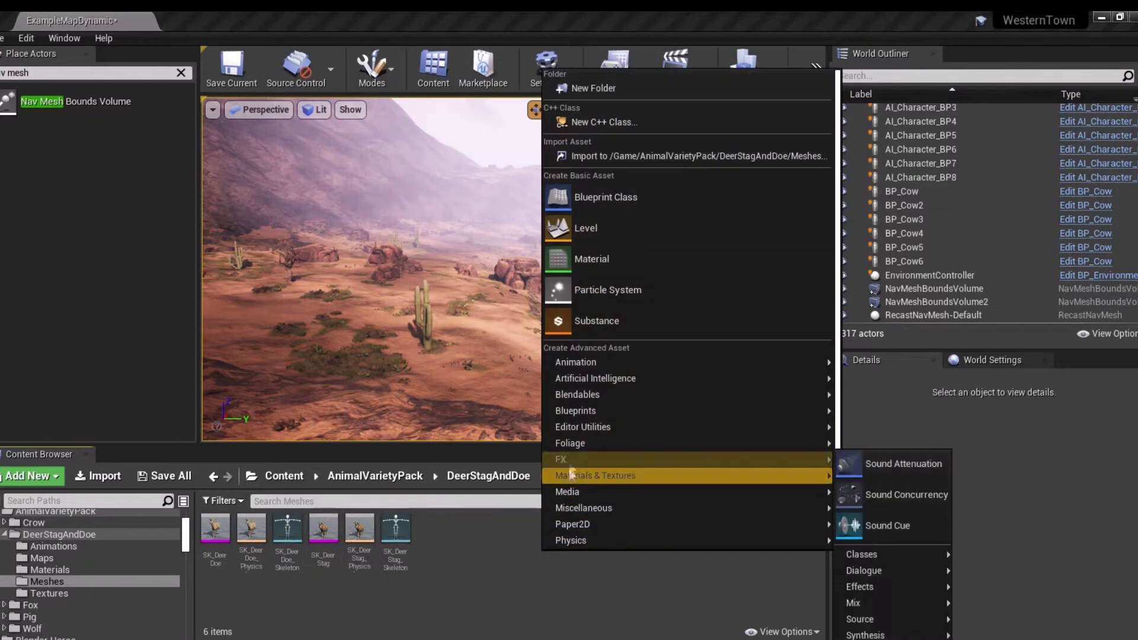
pyautogui.click(606, 197)
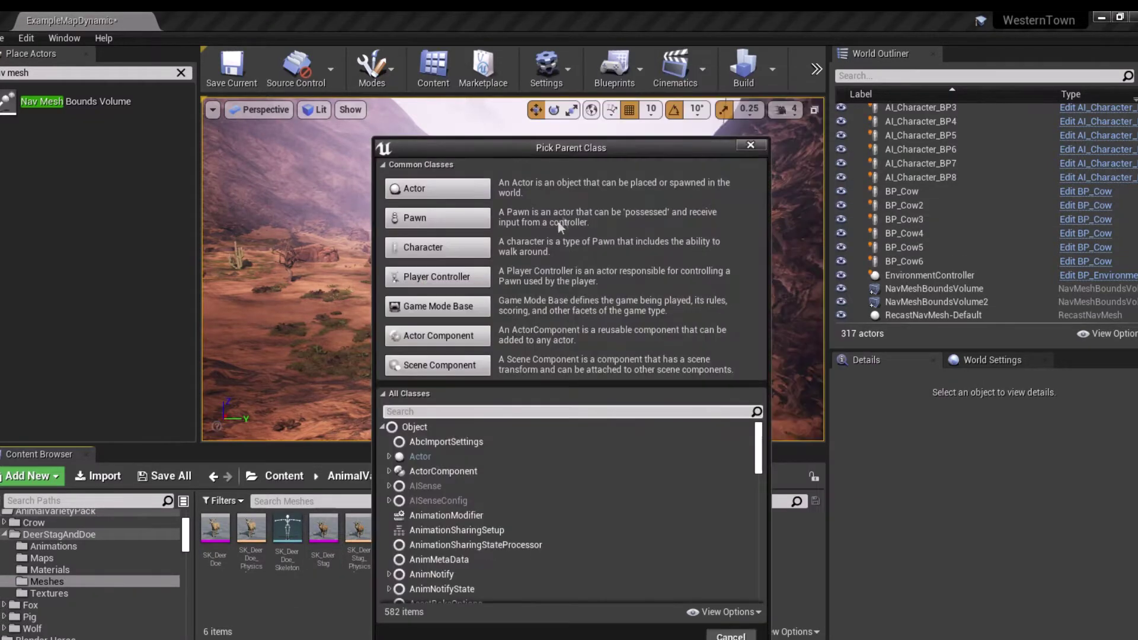
pyautogui.click(423, 248)
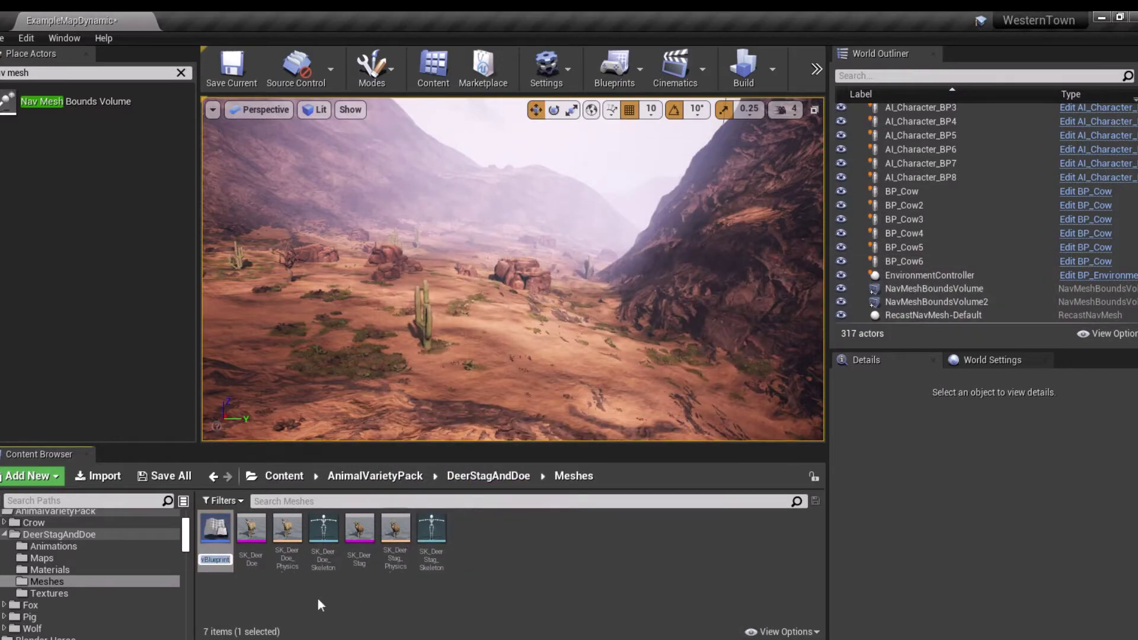
pyautogui.write('Stag')
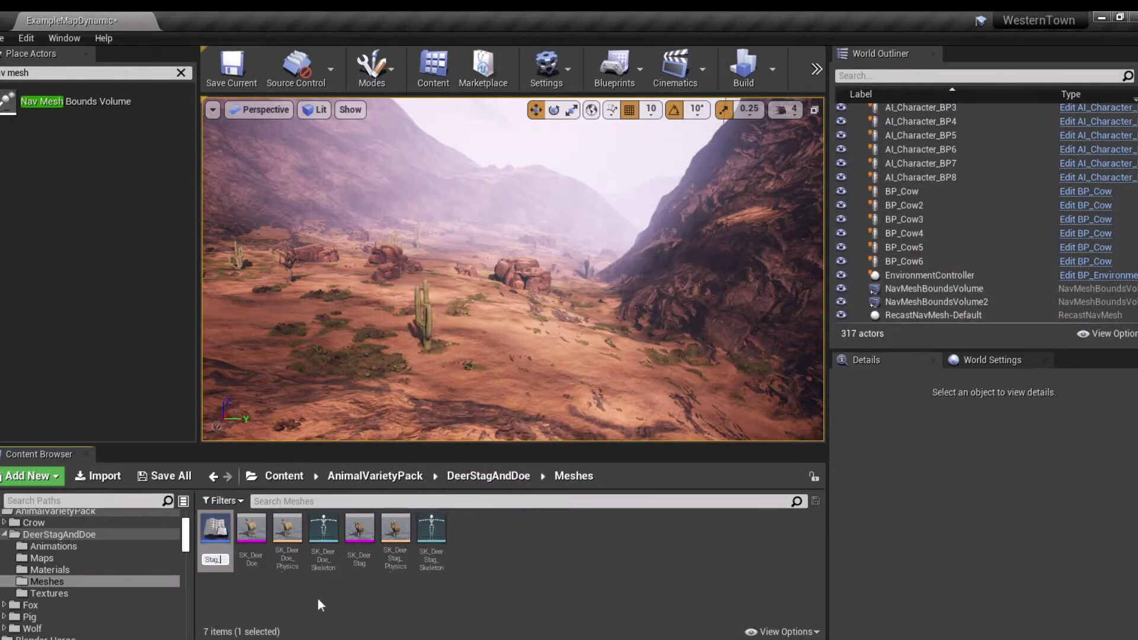
pyautogui.write('_BP')
pyautogui.press('Return')
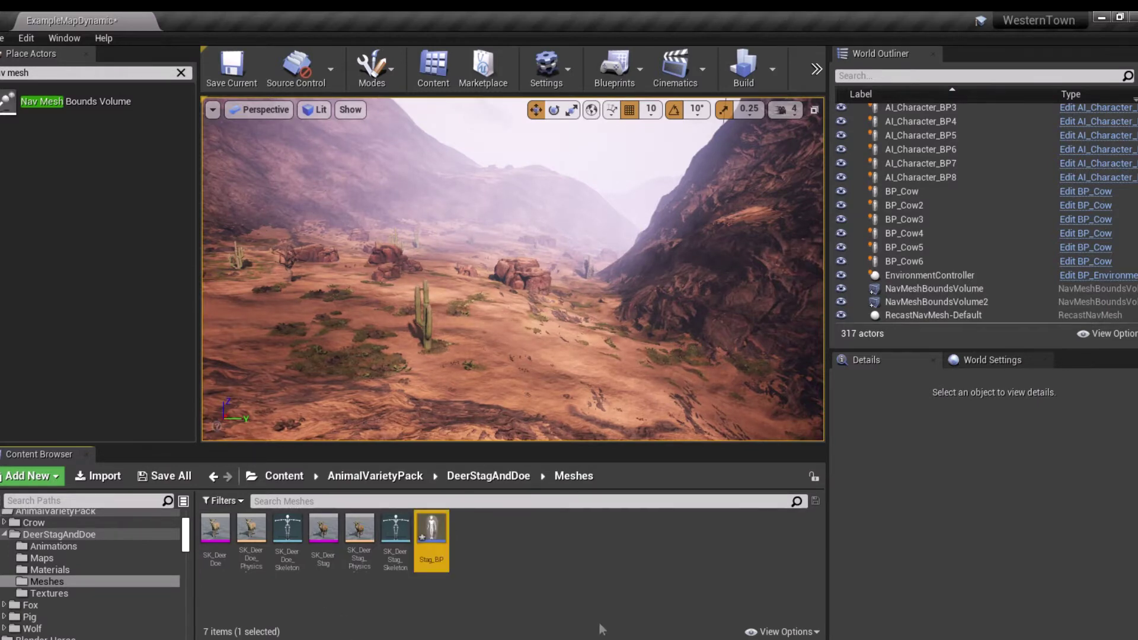
pyautogui.doubleClick(432, 529)
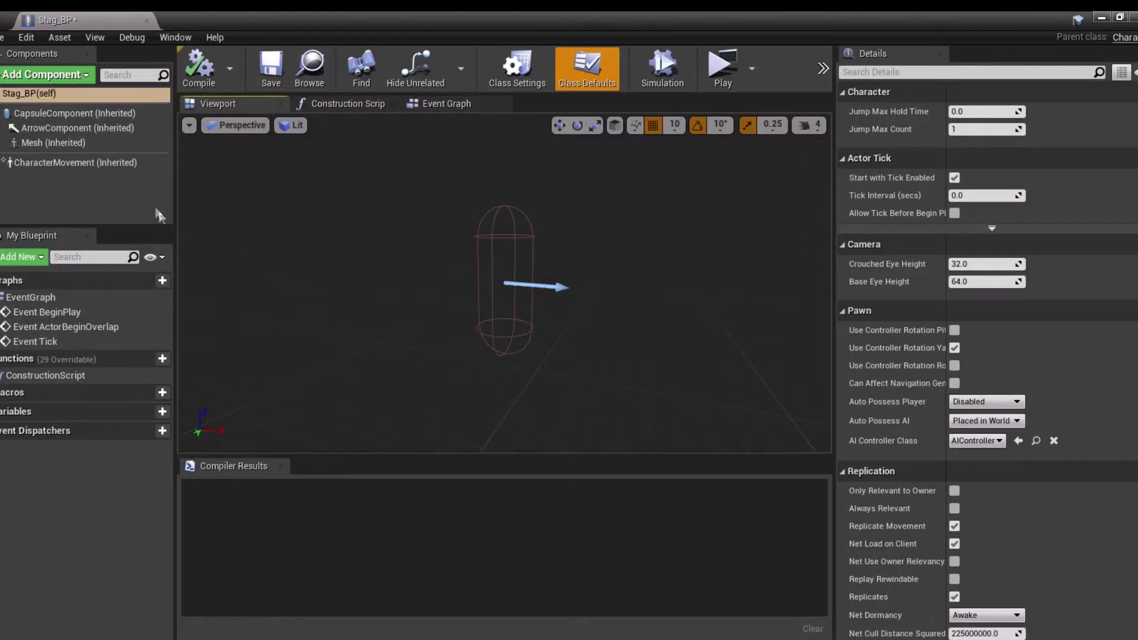
# Step: Assign SK_DeerStag as the skeletal mesh of Stag_BP's Mesh component
pyautogui.click(58, 144)
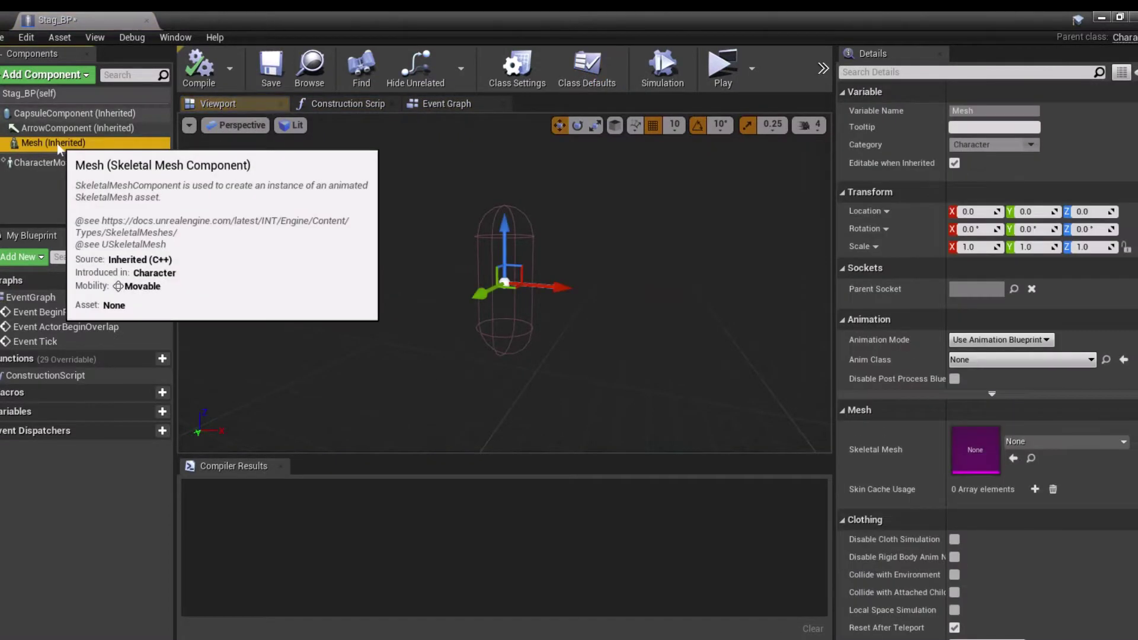
pyautogui.click(1029, 442)
pyautogui.write('stag')
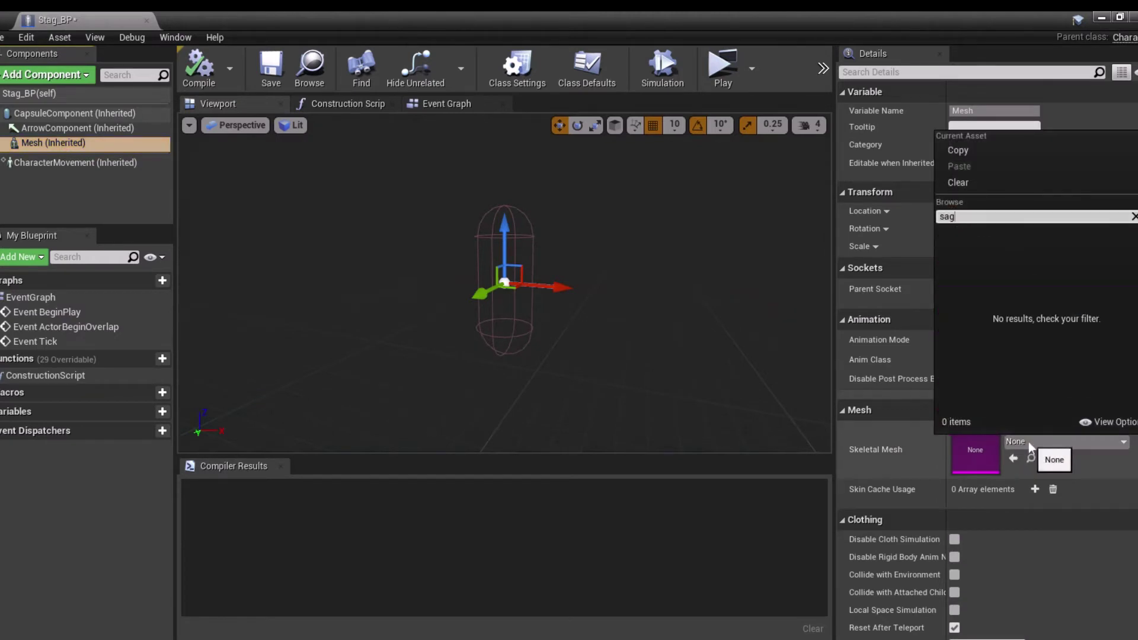
pyautogui.click(978, 229)
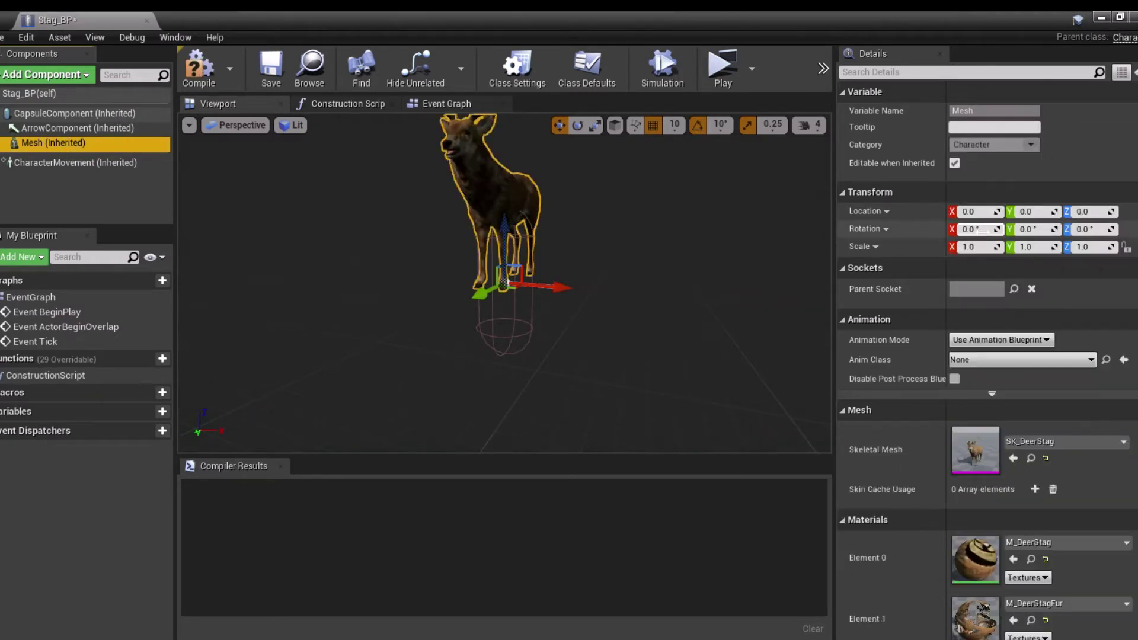
# Step: Set the mesh's Location Z and Rotation Z to -90, then compile and save
pyautogui.click(1087, 212)
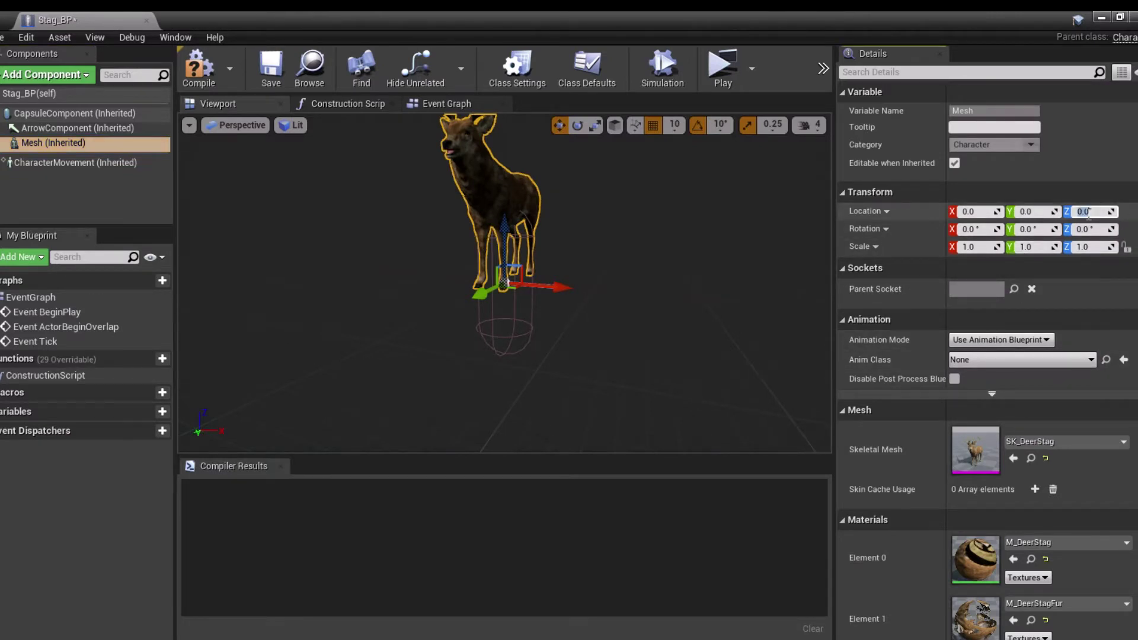
pyautogui.write('-90')
pyautogui.press('Return')
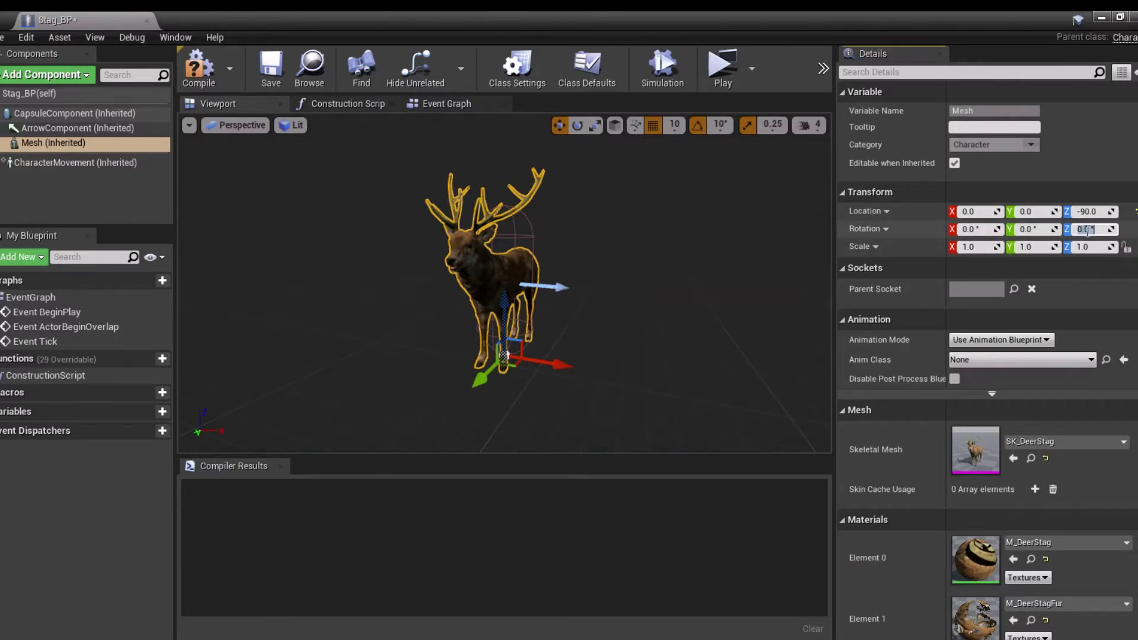
pyautogui.write('-90')
pyautogui.write('.0°')
pyautogui.press('Return')
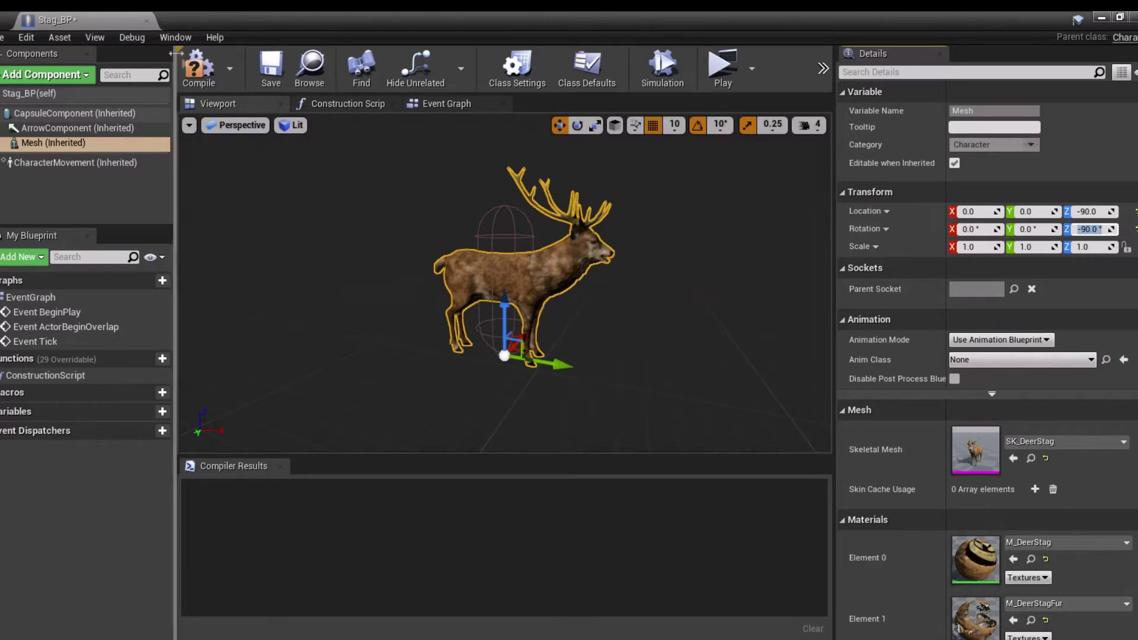
pyautogui.click(198, 70)
pyautogui.click(271, 69)
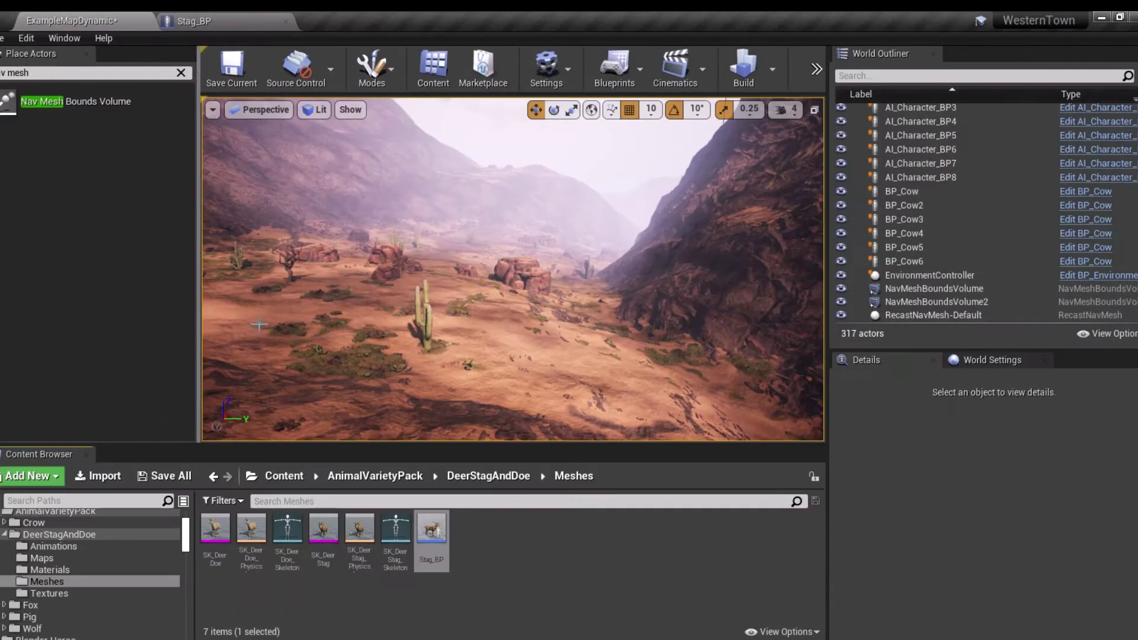
# Step: Create an AIController blueprint named Stag_AI in the Meshes folder, then return to Stag_BP
pyautogui.rightClick(537, 548)
pyautogui.click(854, 406)
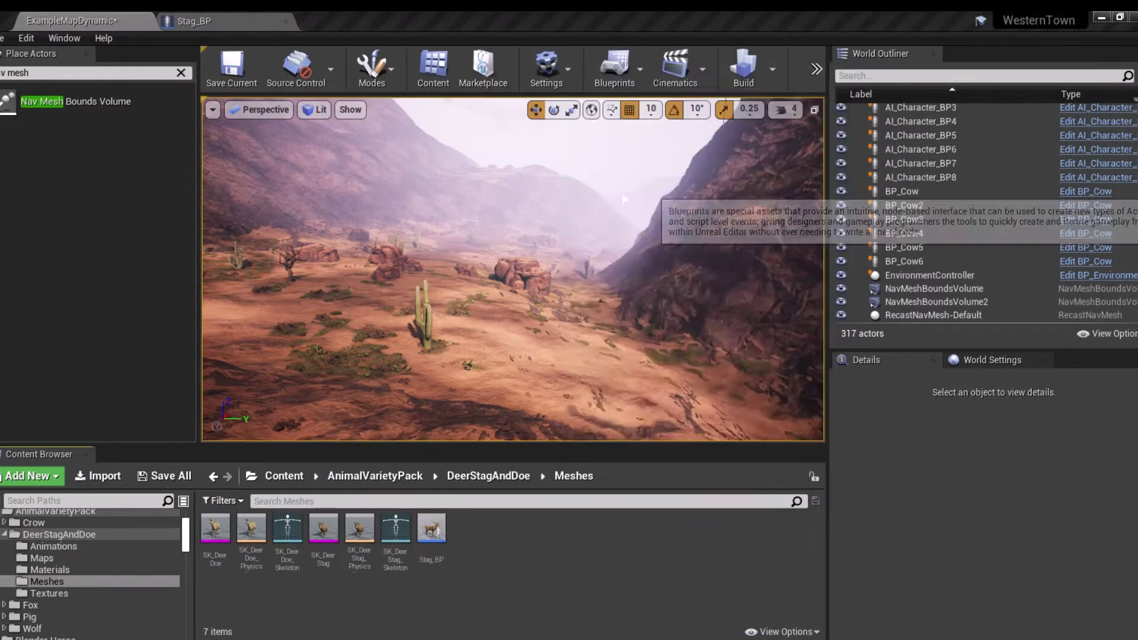
pyautogui.write('AI cont')
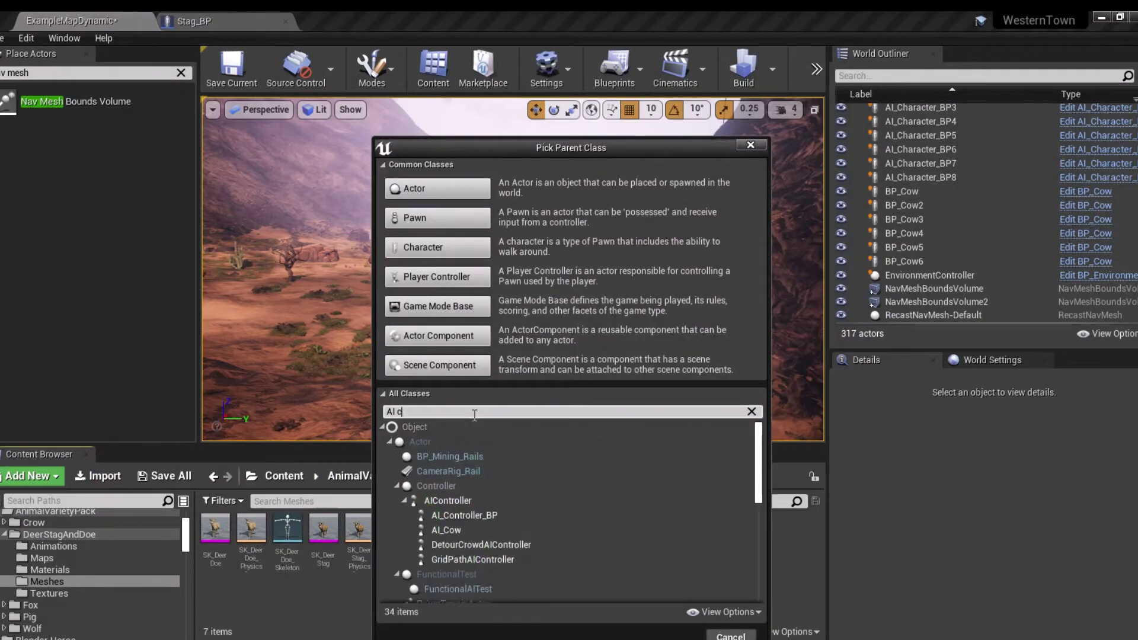
pyautogui.click(447, 471)
pyautogui.click(672, 604)
pyautogui.write('Stag_AI')
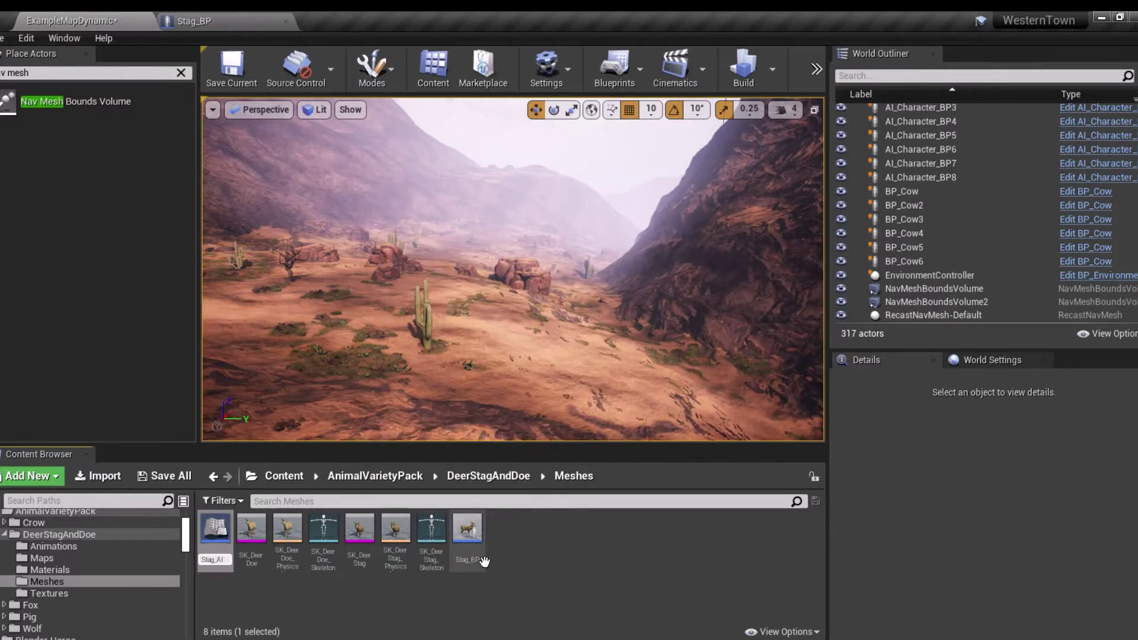
pyautogui.press('Return')
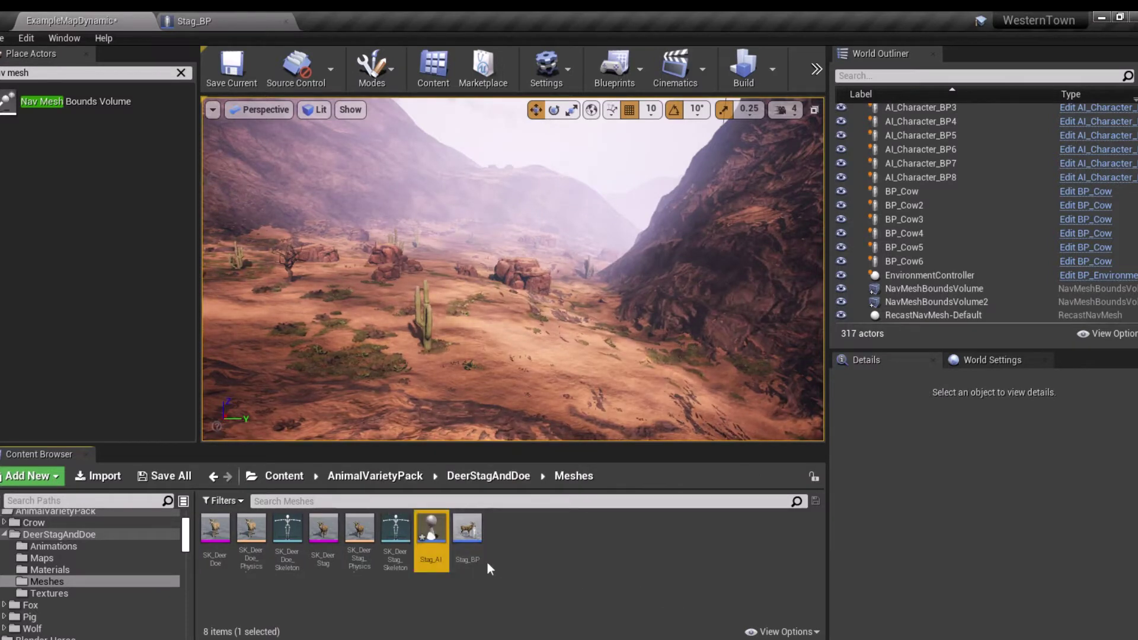
pyautogui.click(196, 21)
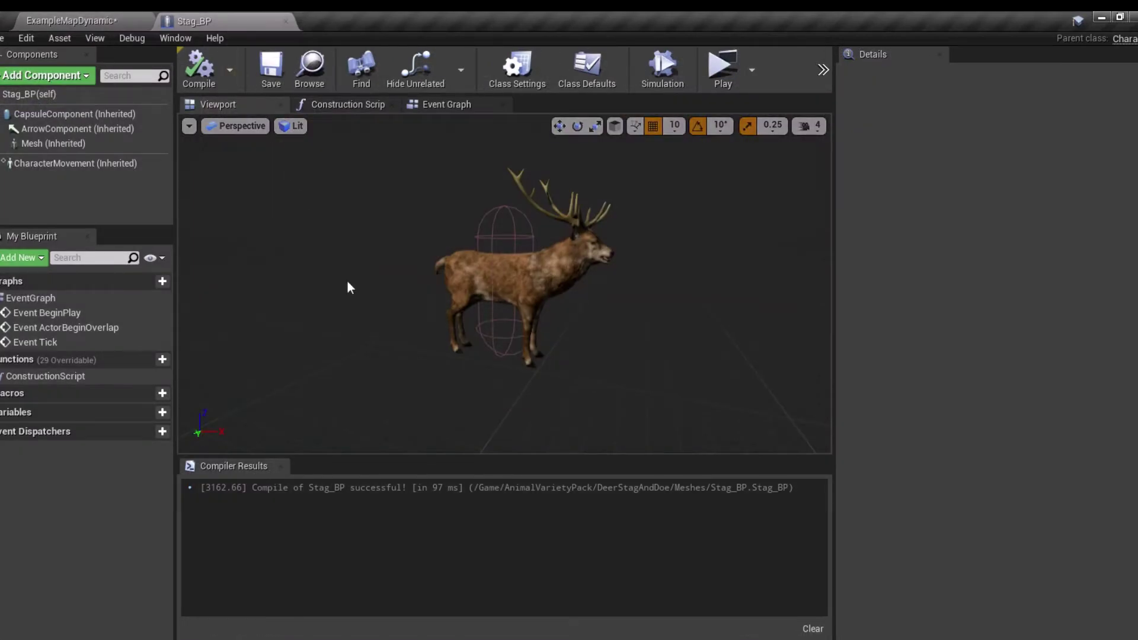
# Step: In Stag_BP's Class Defaults, untick Use Controller Rotation Yaw and set AI Controller Class to Stag_AI
pyautogui.click(30, 95)
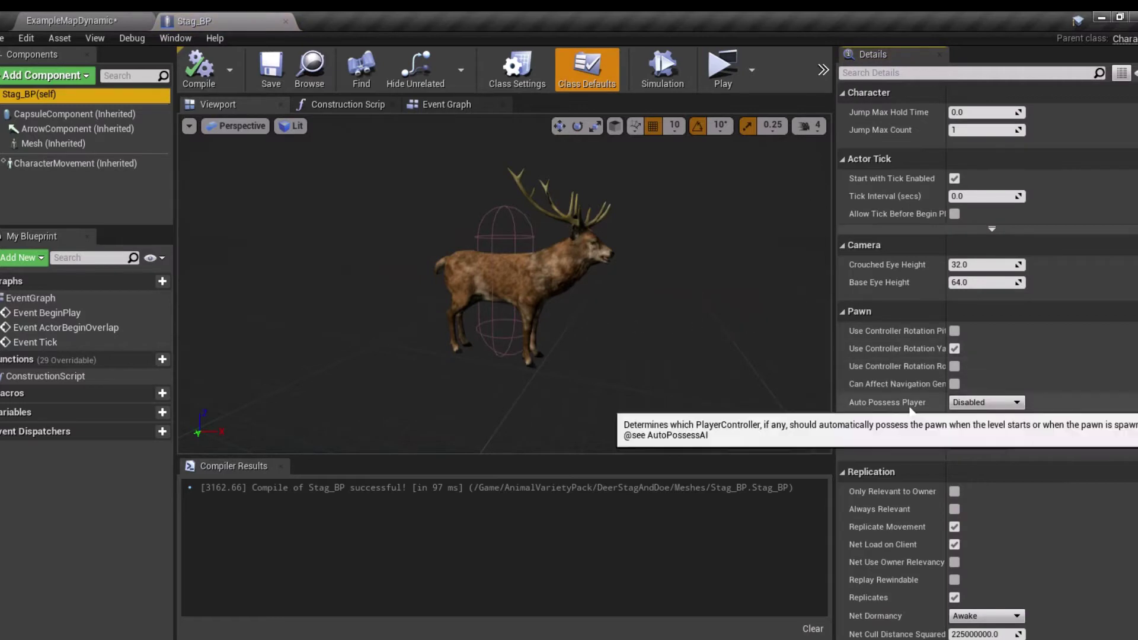
pyautogui.moveTo(954, 349)
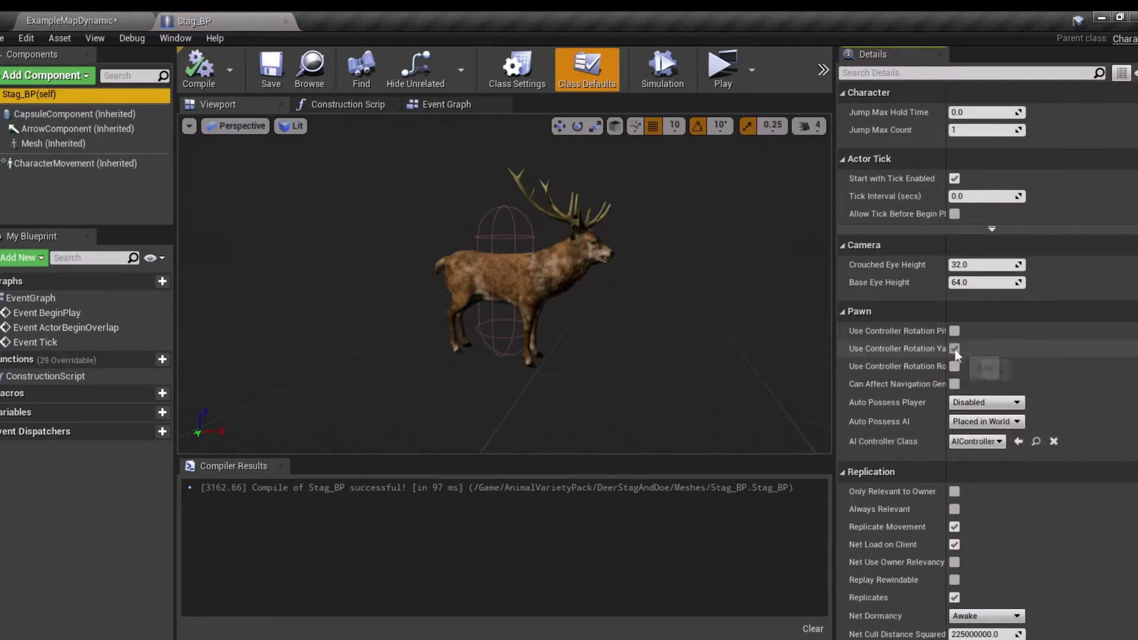
pyautogui.click(956, 350)
pyautogui.click(977, 442)
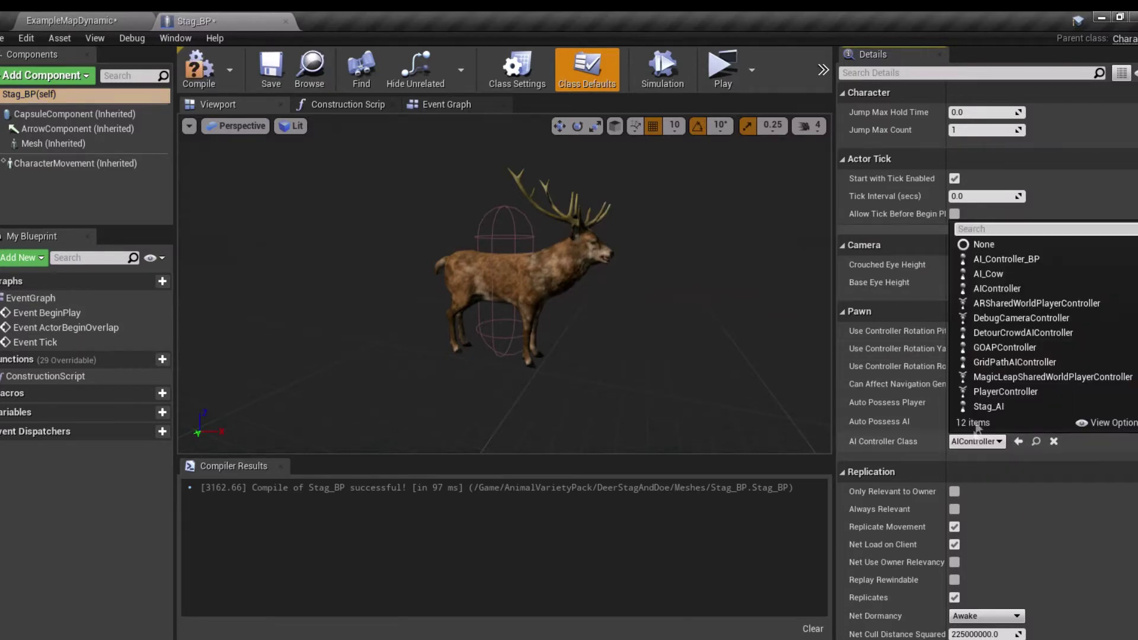
pyautogui.click(994, 413)
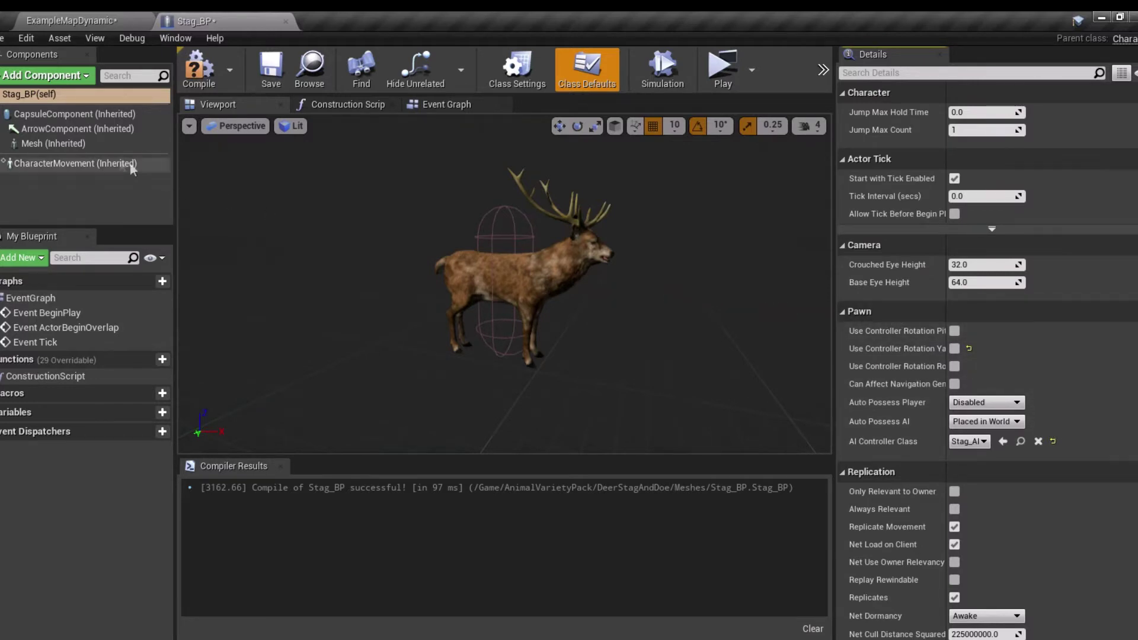
# Step: Set CharacterMovement Max Walk Speed to 200 and Max Walk Speed Crouched to 125
pyautogui.click(81, 163)
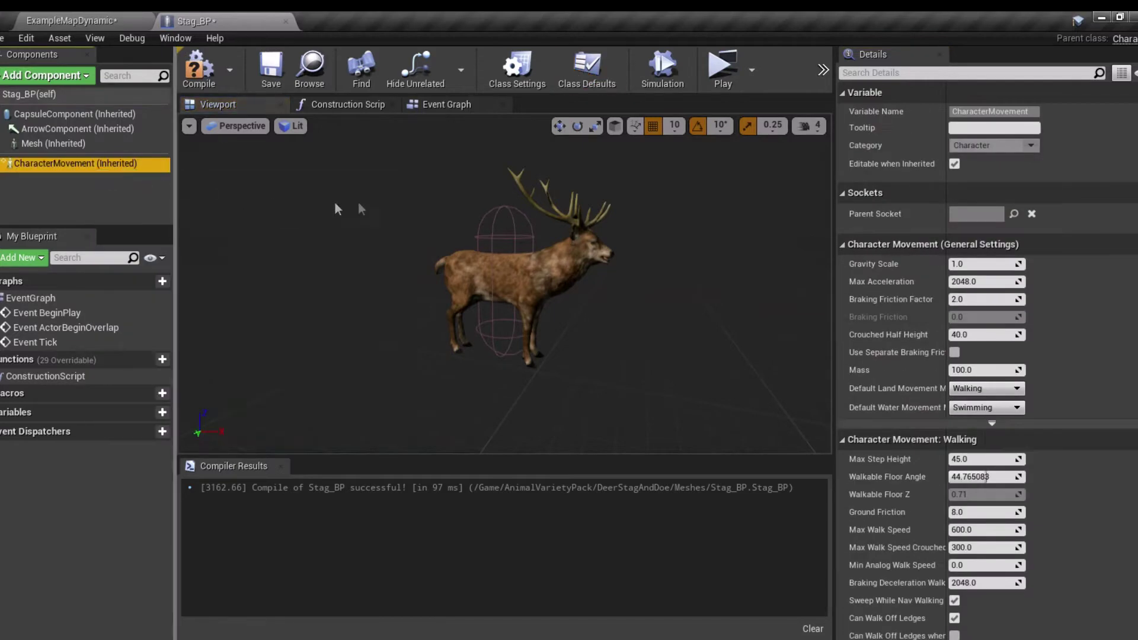
pyautogui.click(947, 73)
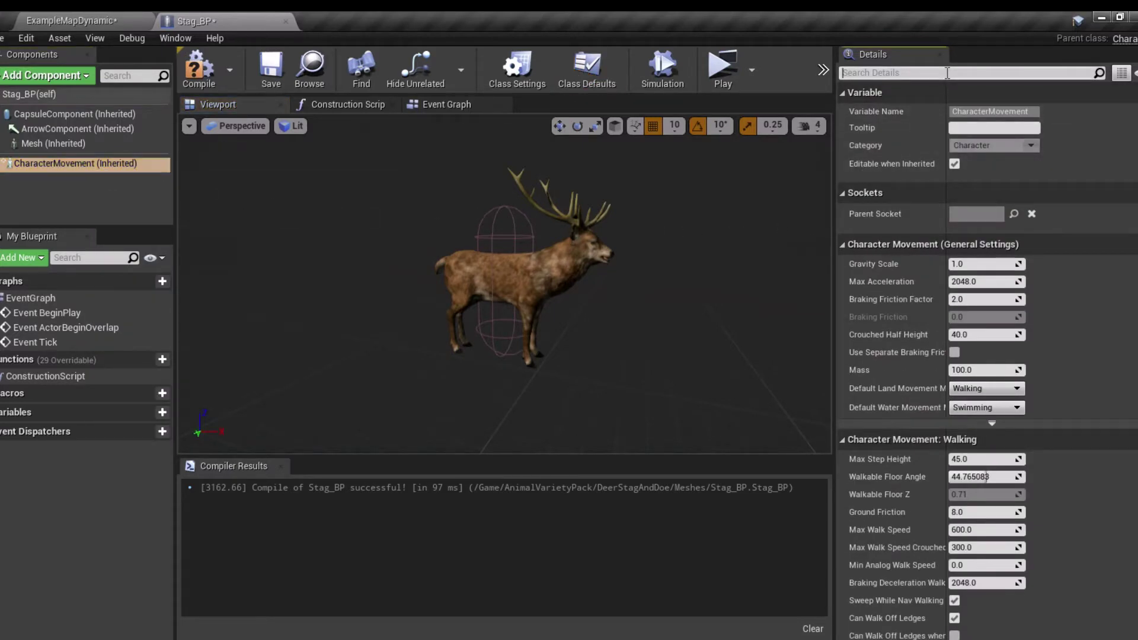
pyautogui.write('orient')
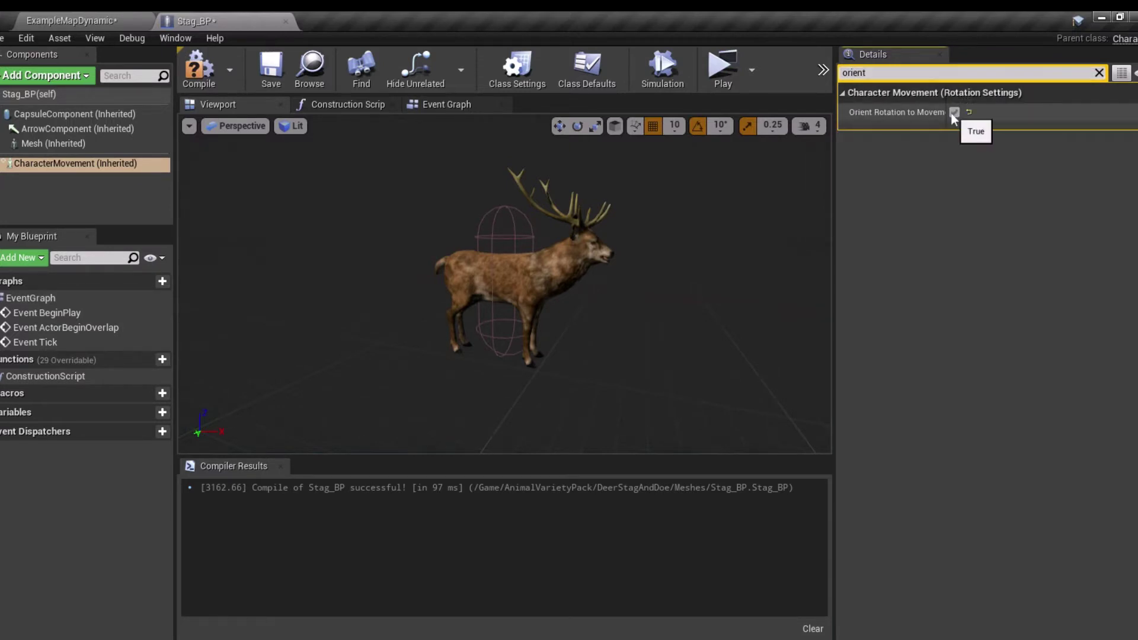
pyautogui.click(1100, 73)
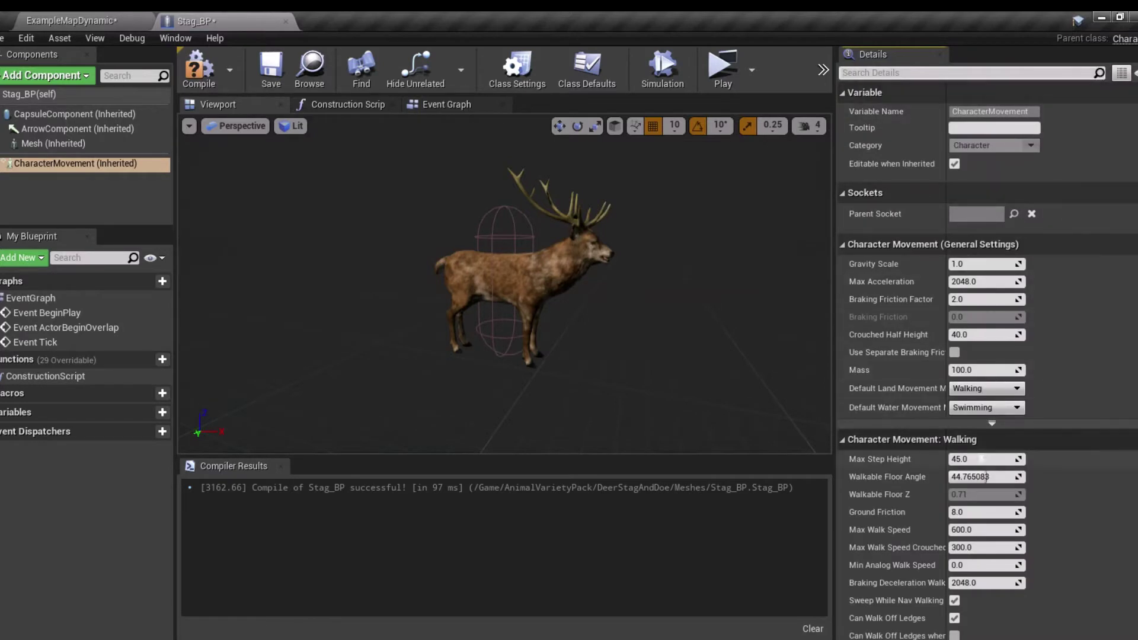
pyautogui.click(962, 529)
pyautogui.write('200')
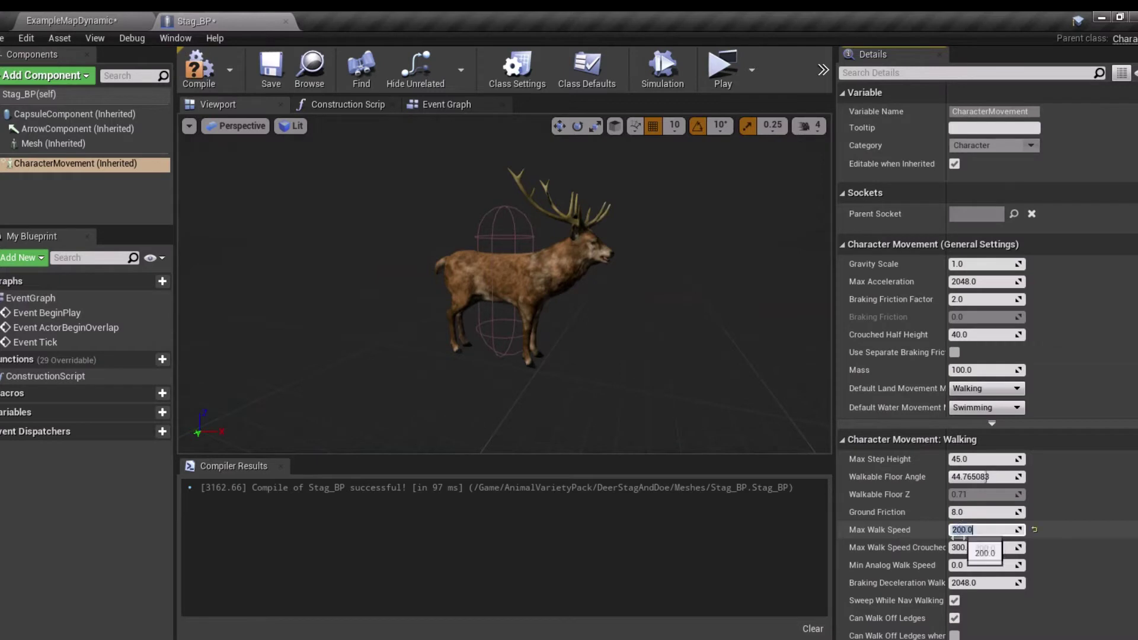
pyautogui.click(962, 548)
pyautogui.write('125')
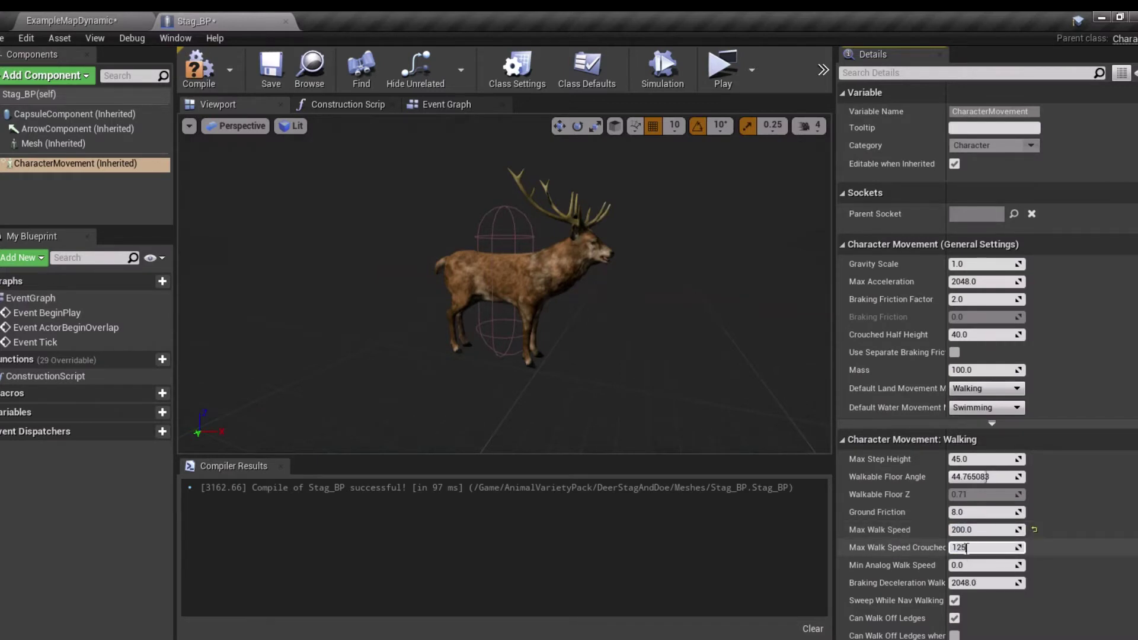
pyautogui.doubleClick(965, 548)
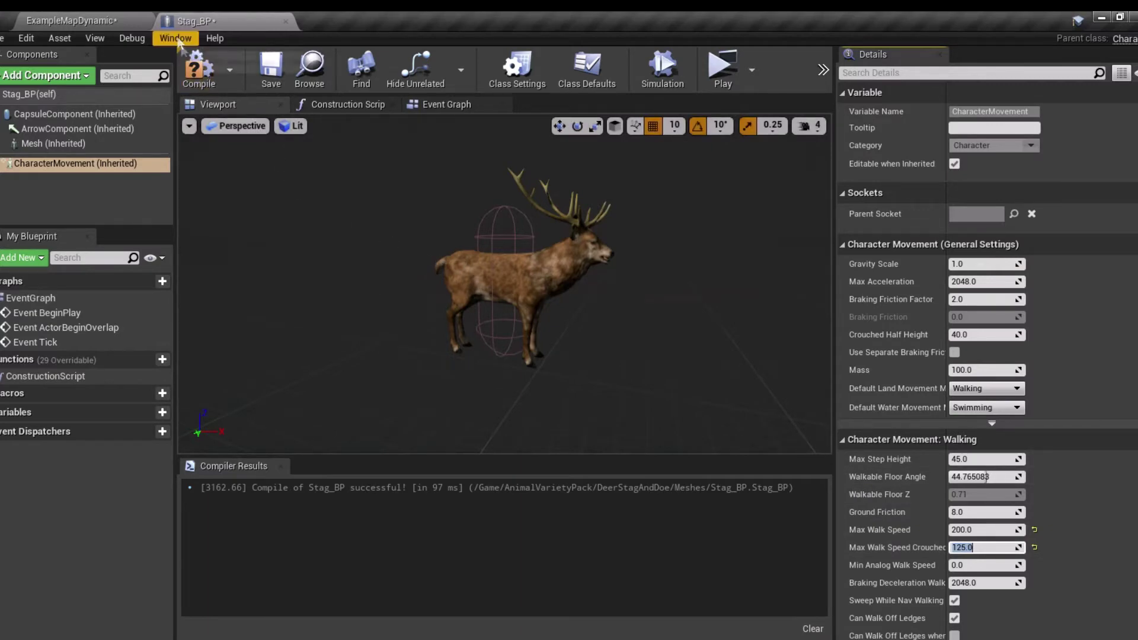
# Step: Compile and save Stag_BP, then return to the ExampleMapDynamic level
pyautogui.click(199, 70)
pyautogui.click(272, 70)
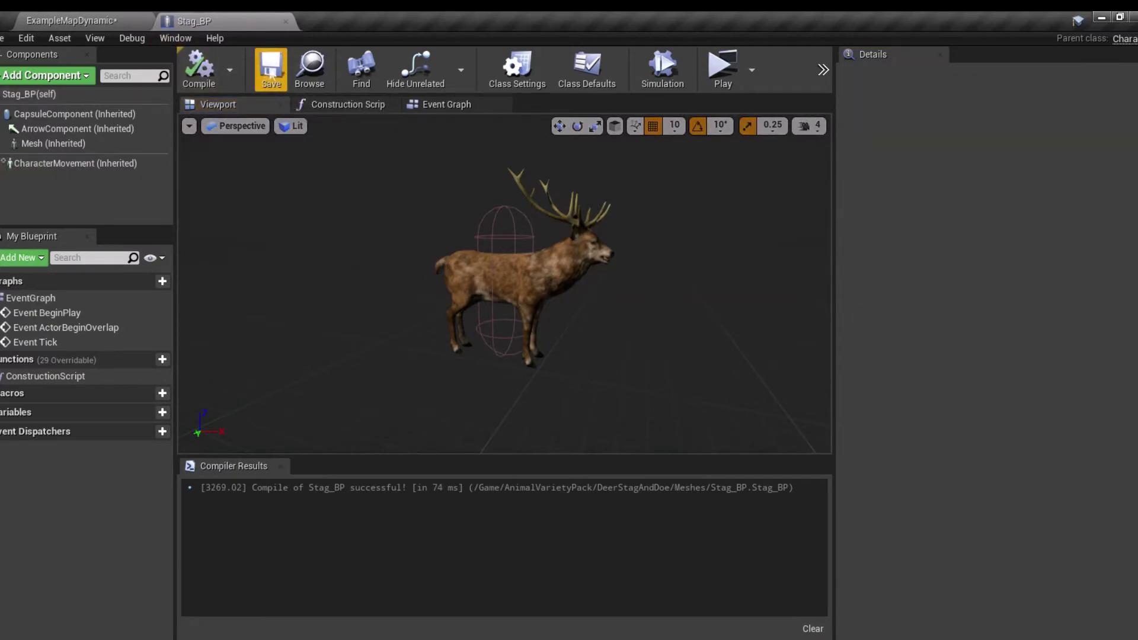
pyautogui.click(71, 20)
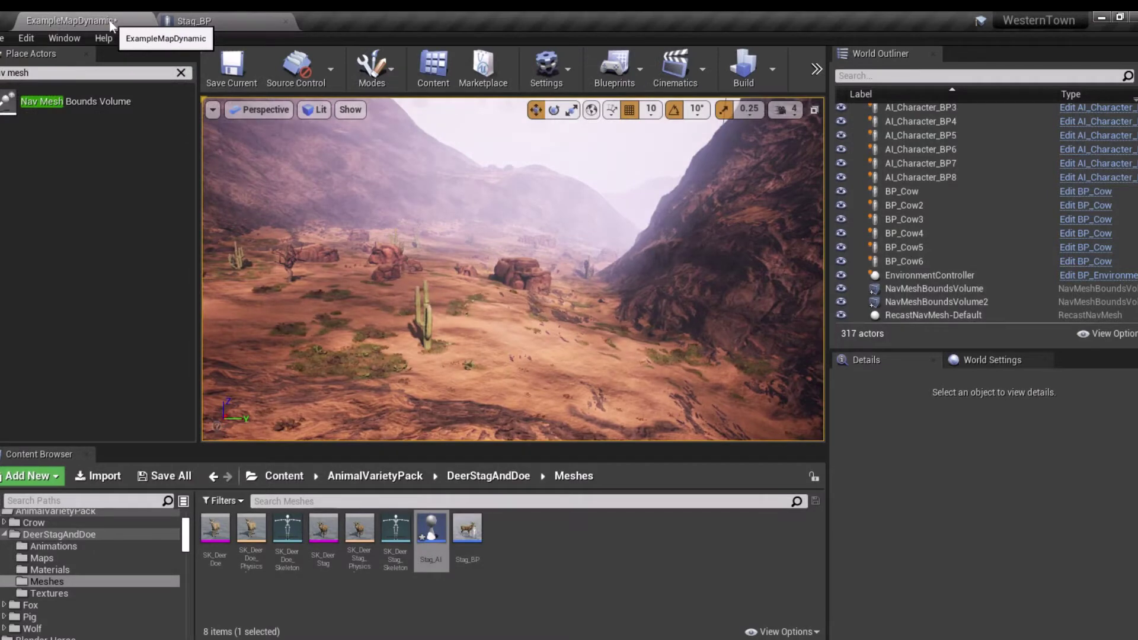
# Step: Create animation blueprint Stag_Anim_BP for SK_DeerStag_Skeleton in the DeerStagAndDoe Animations folder
pyautogui.click(392, 476)
pyautogui.doubleClick(253, 530)
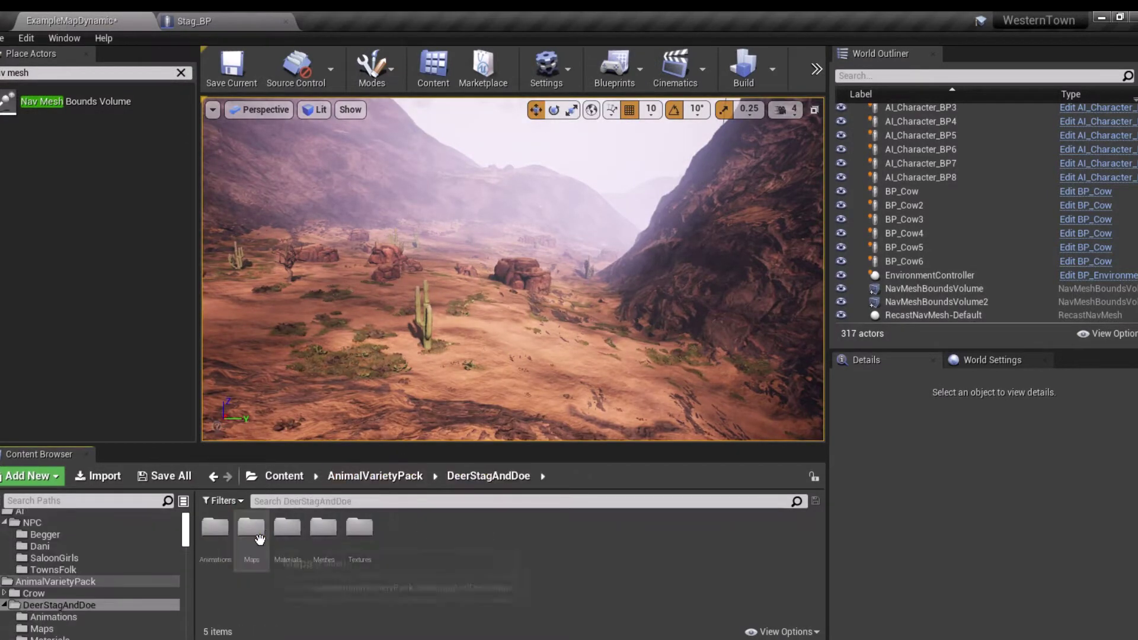
pyautogui.doubleClick(219, 530)
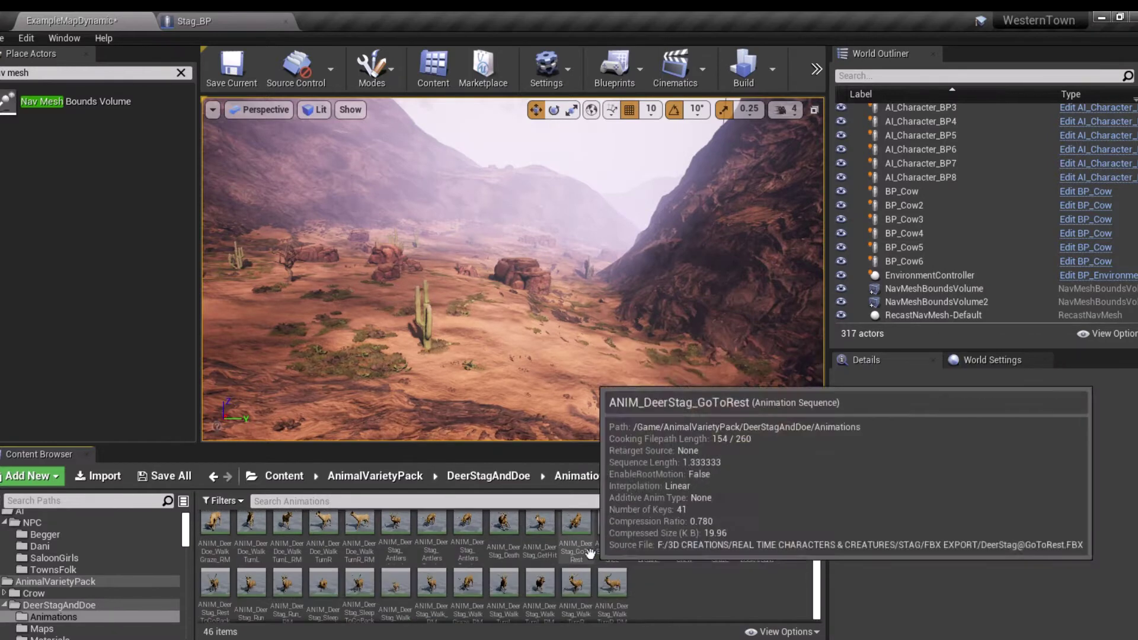
pyautogui.rightClick(656, 584)
pyautogui.moveTo(689, 394)
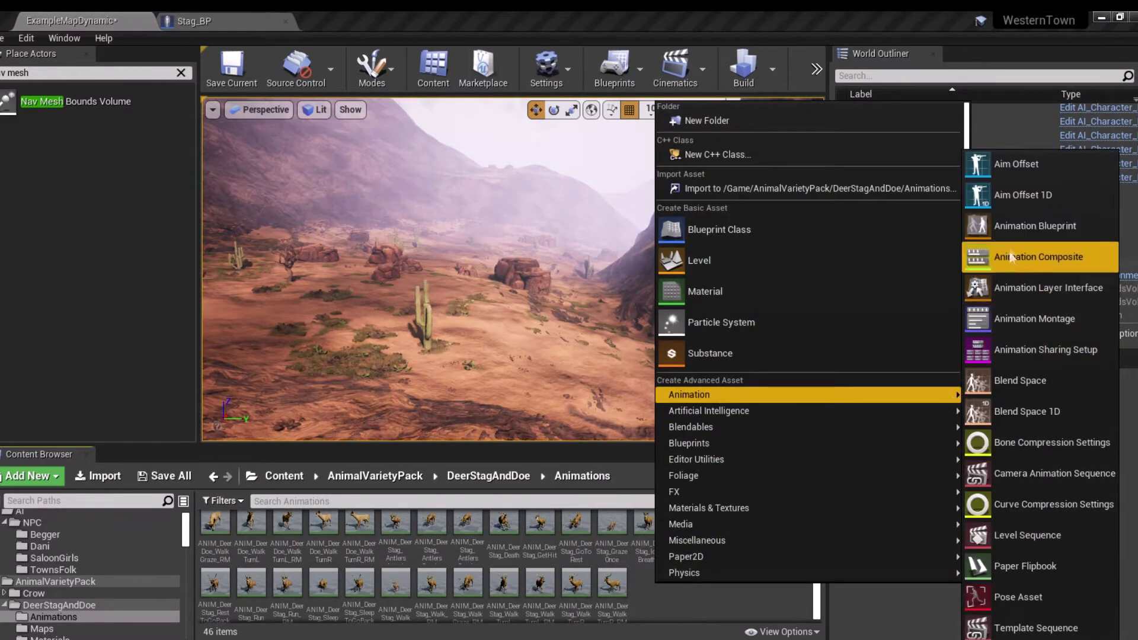
pyautogui.click(1014, 226)
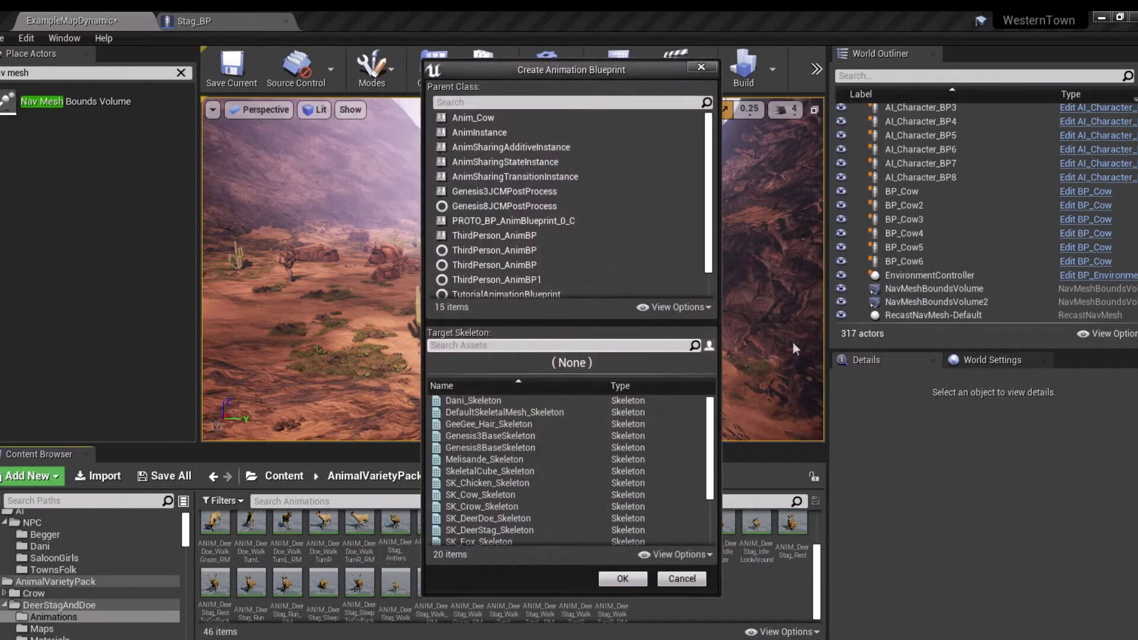
pyautogui.click(512, 346)
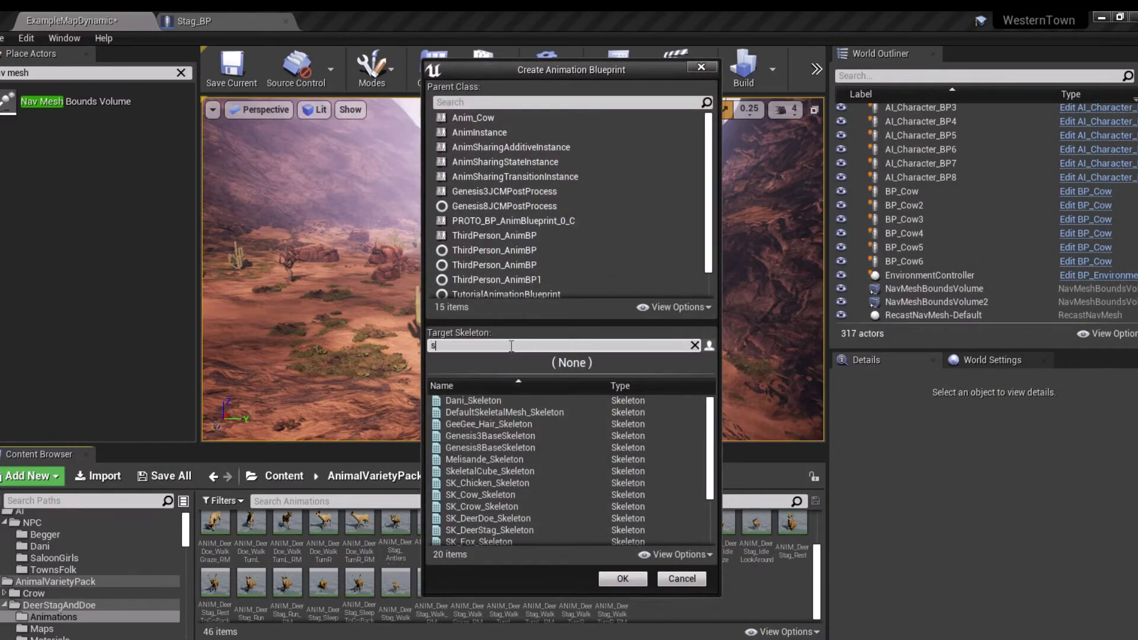
pyautogui.write('stag')
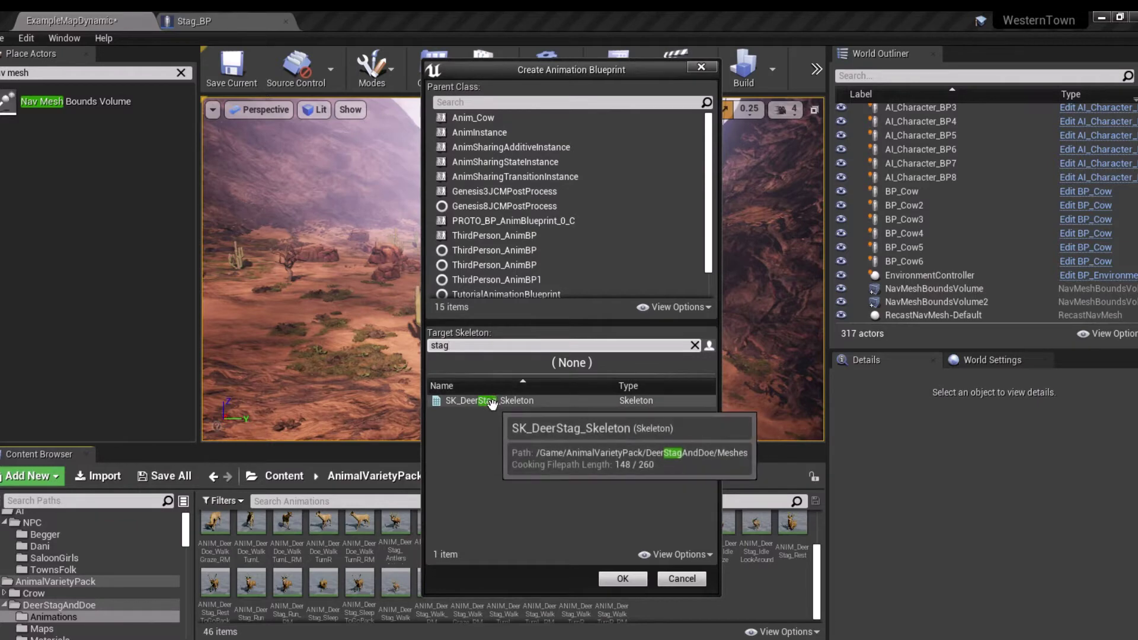
pyautogui.click(491, 401)
pyautogui.click(621, 579)
pyautogui.write('nim_BP')
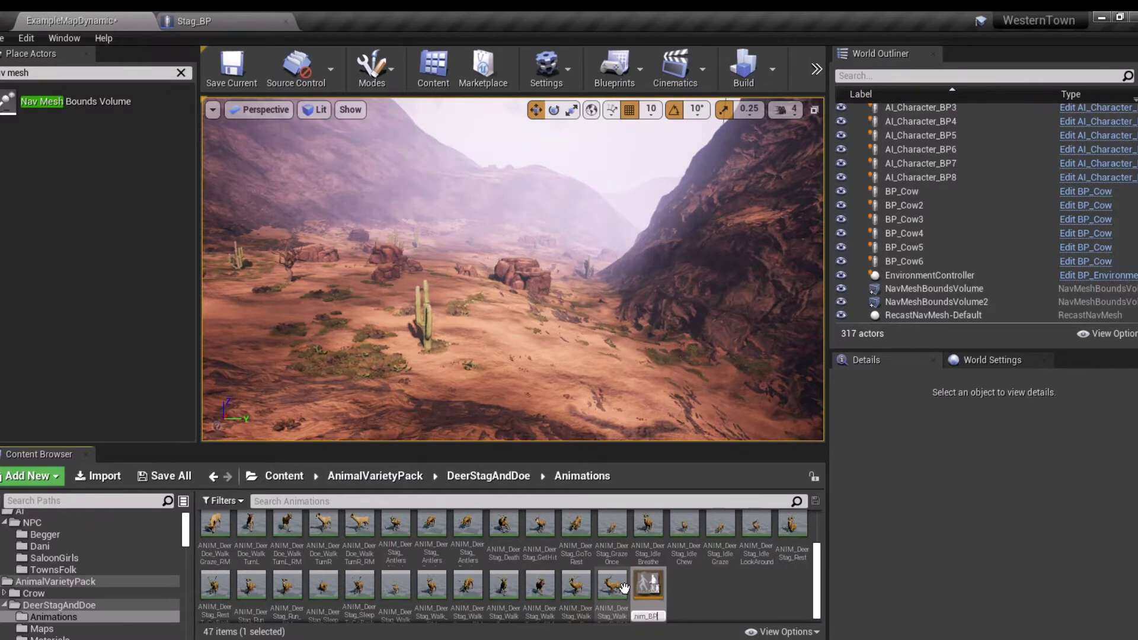
pyautogui.press('Return')
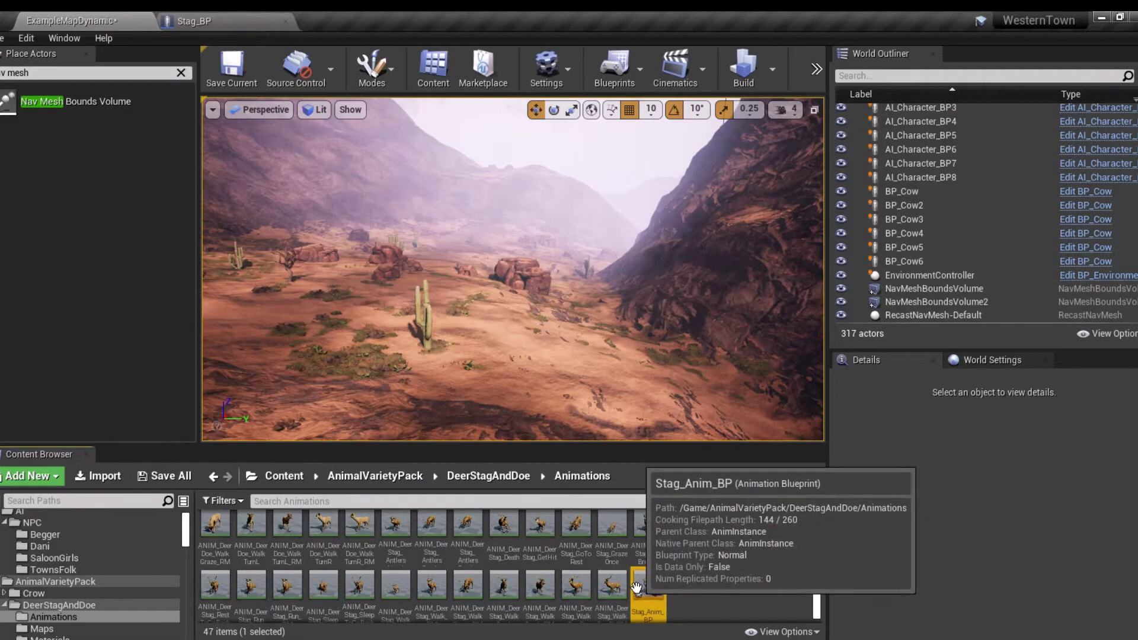
# Step: In Stag_Anim_BP, add a Stag Movement state machine feeding Output Pose and open it
pyautogui.doubleClick(647, 587)
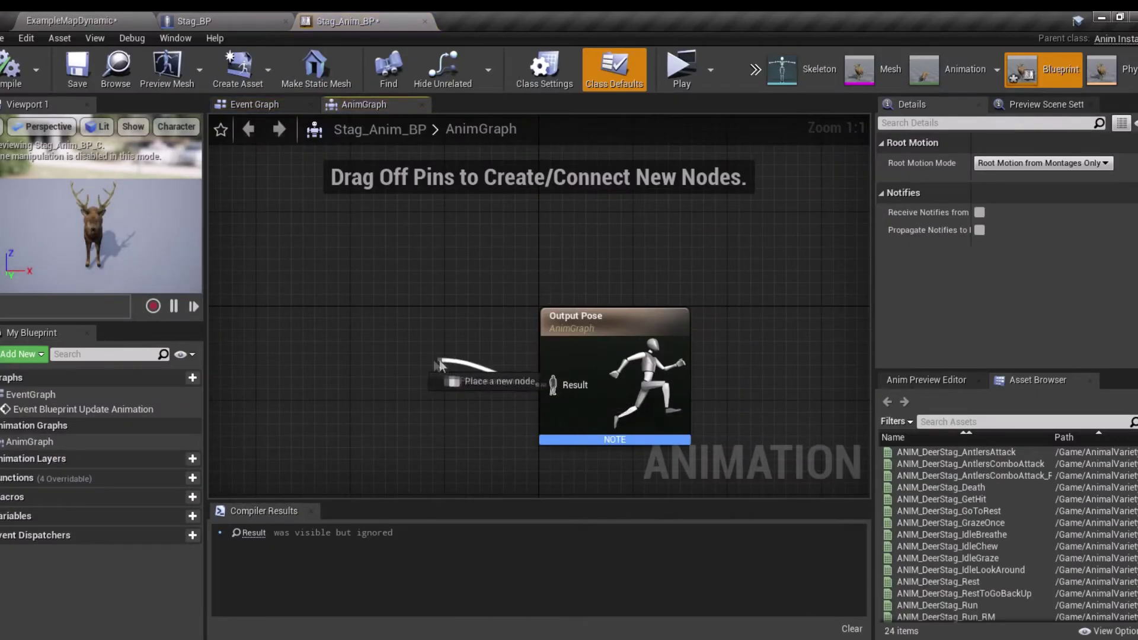
pyautogui.moveTo(553, 387); pyautogui.dragTo(400, 356)
pyautogui.click(405, 285)
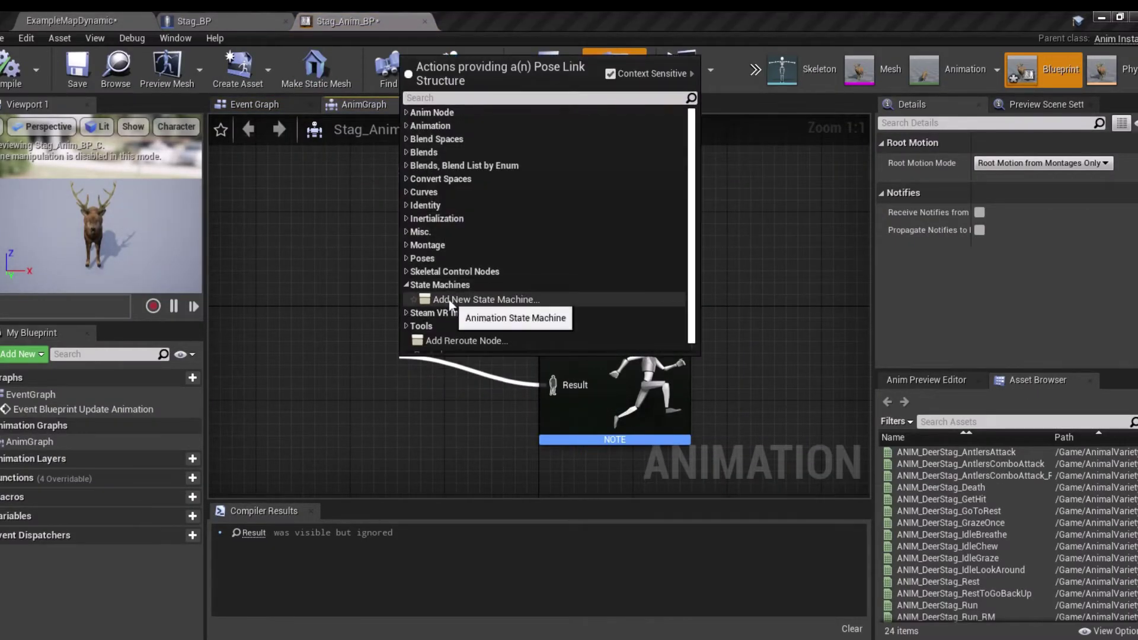
pyautogui.click(483, 298)
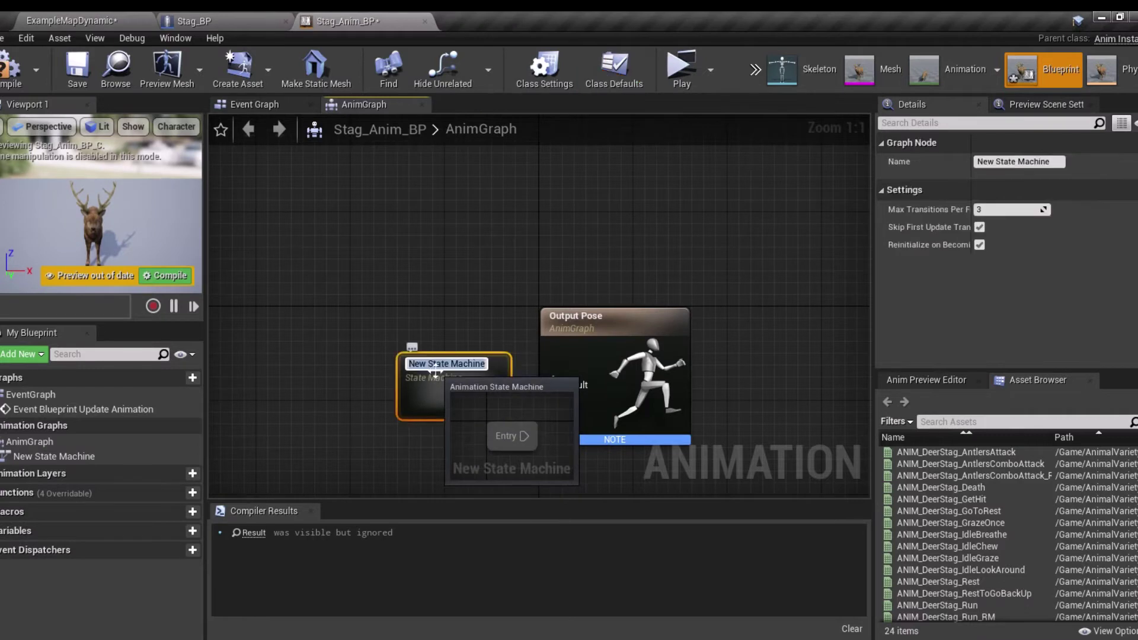
pyautogui.write('Stag Mo')
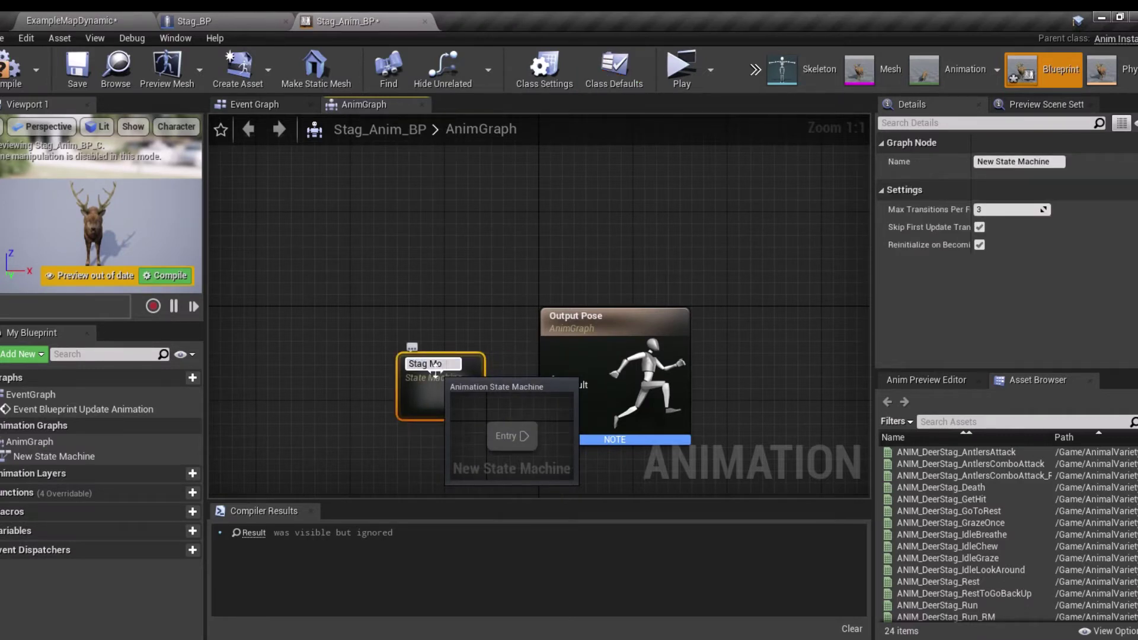
pyautogui.write('vement')
pyautogui.press('Return')
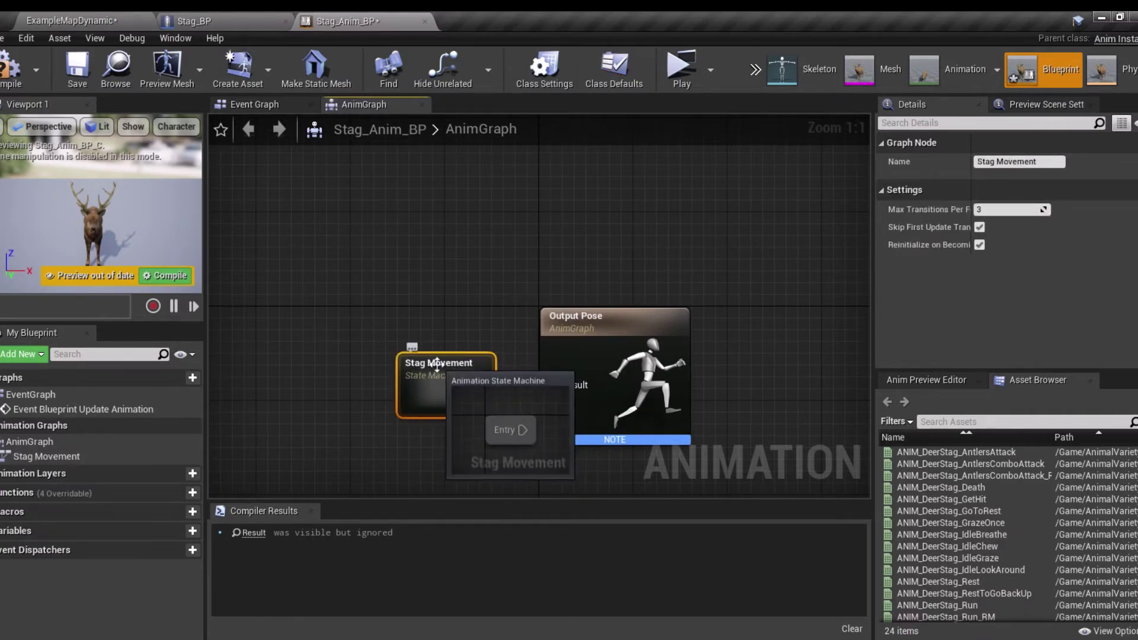
pyautogui.moveTo(414, 374); pyautogui.dragTo(390, 325)
pyautogui.doubleClick(390, 326)
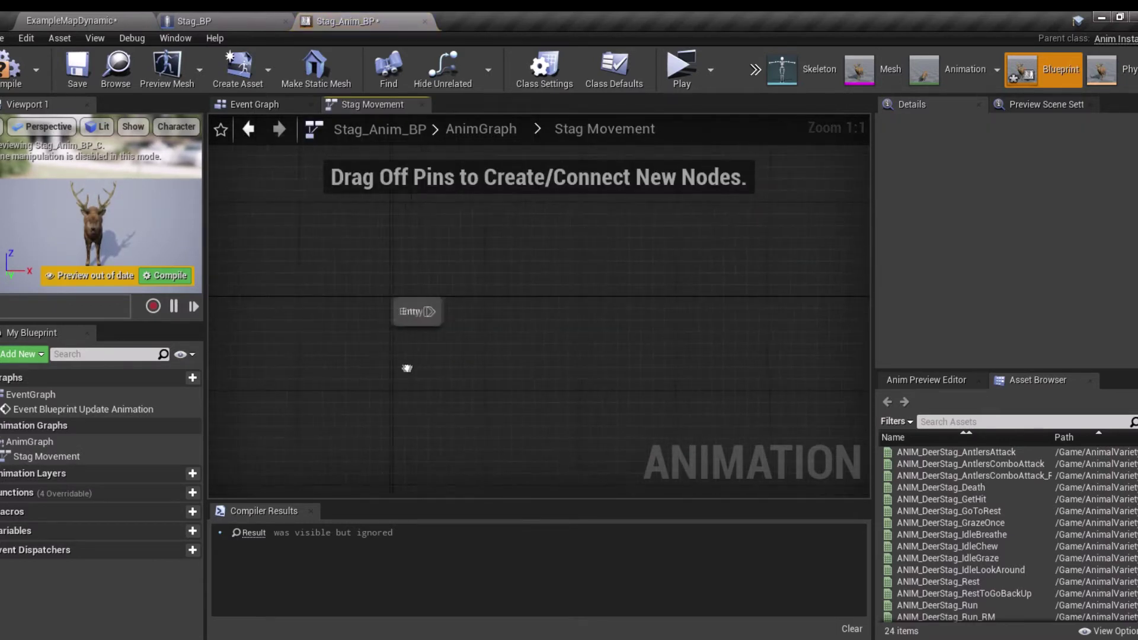
# Step: Add an Idle state from Entry that plays ANIM_DeerStag_IdleBreathe
pyautogui.moveTo(474, 348); pyautogui.dragTo(310, 380, button='right')
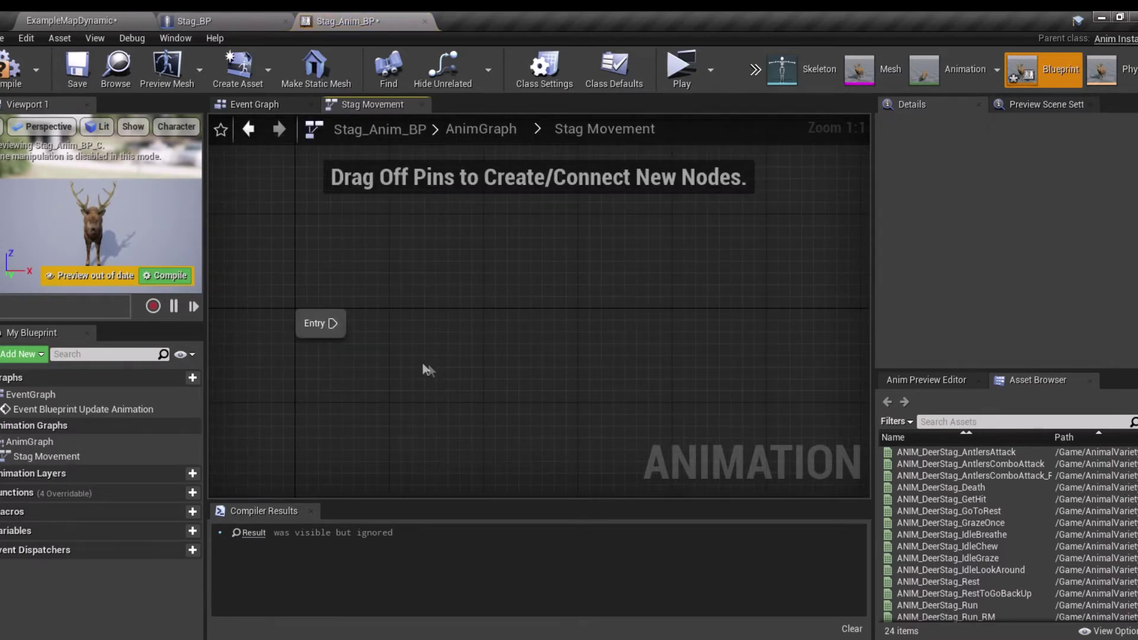
pyautogui.moveTo(333, 323); pyautogui.dragTo(464, 322)
pyautogui.moveTo(382, 318); pyautogui.dragTo(411, 322)
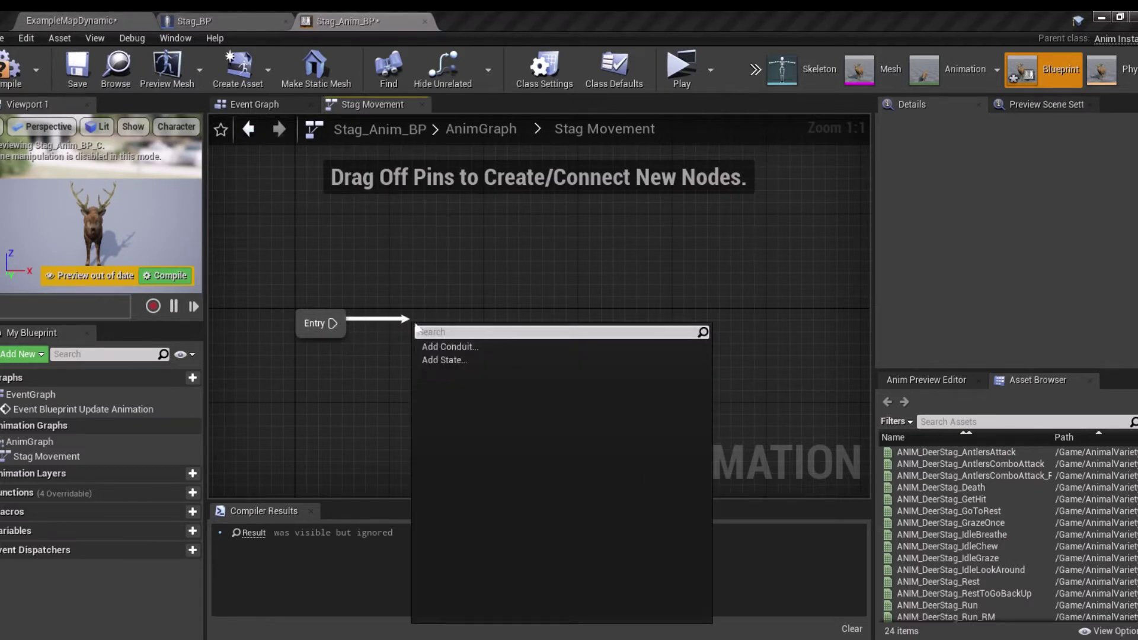
pyautogui.click(444, 360)
pyautogui.write('Idle')
pyautogui.press('Return')
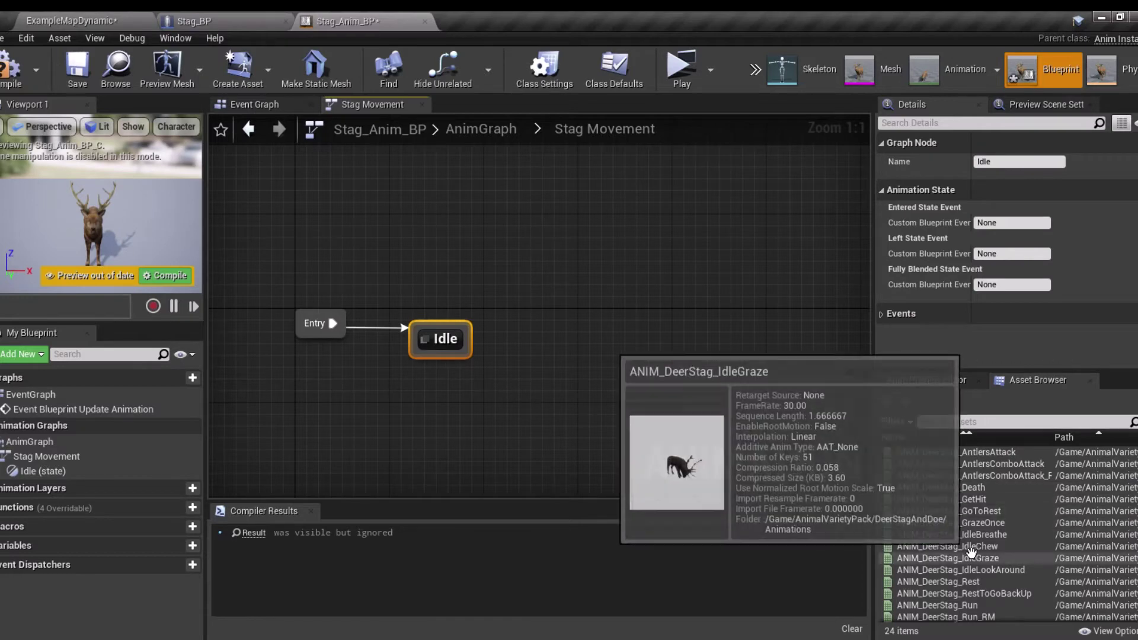
pyautogui.moveTo(951, 534); pyautogui.dragTo(447, 338)
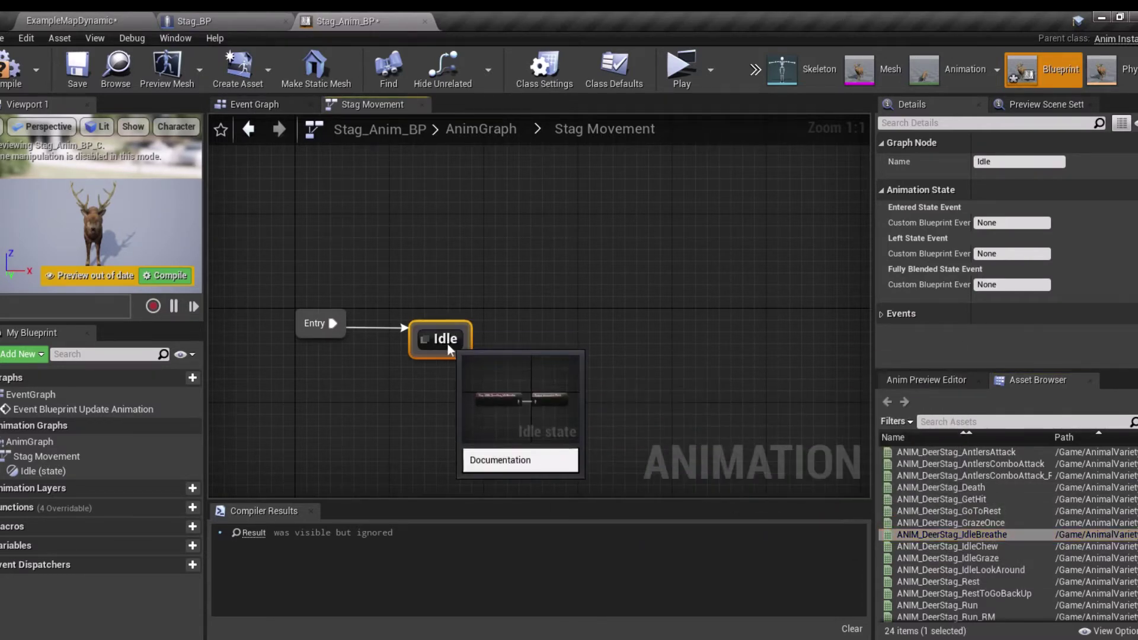
pyautogui.moveTo(447, 338); pyautogui.dragTo(447, 326)
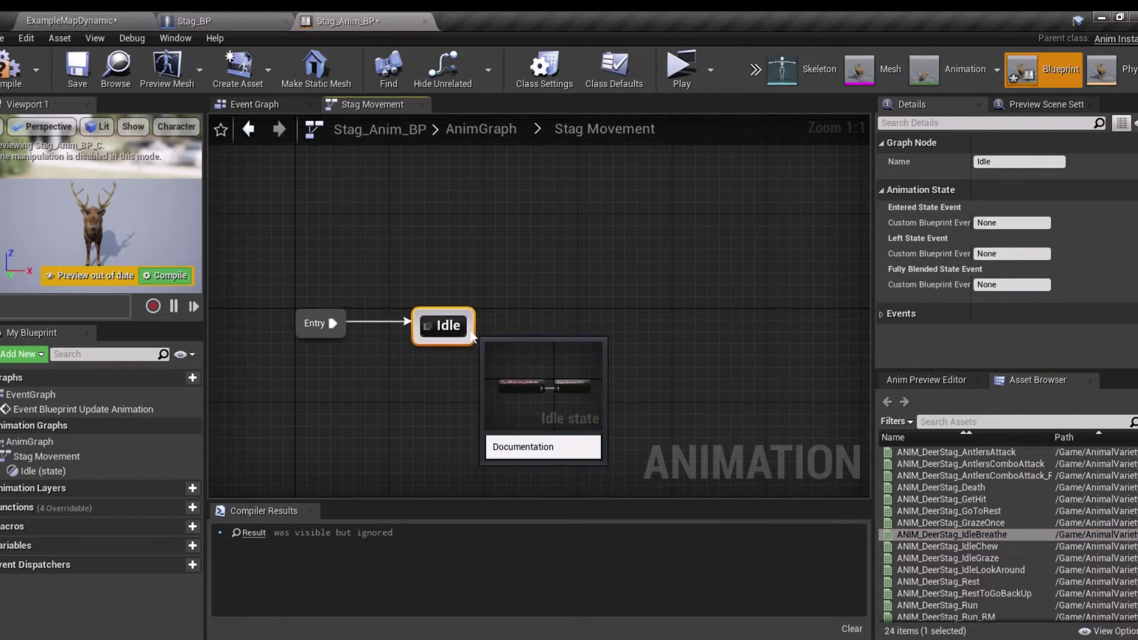
# Step: Add a Walk state linked from Idle that plays ANIM_DeerStag_Walk
pyautogui.moveTo(474, 331); pyautogui.dragTo(680, 326)
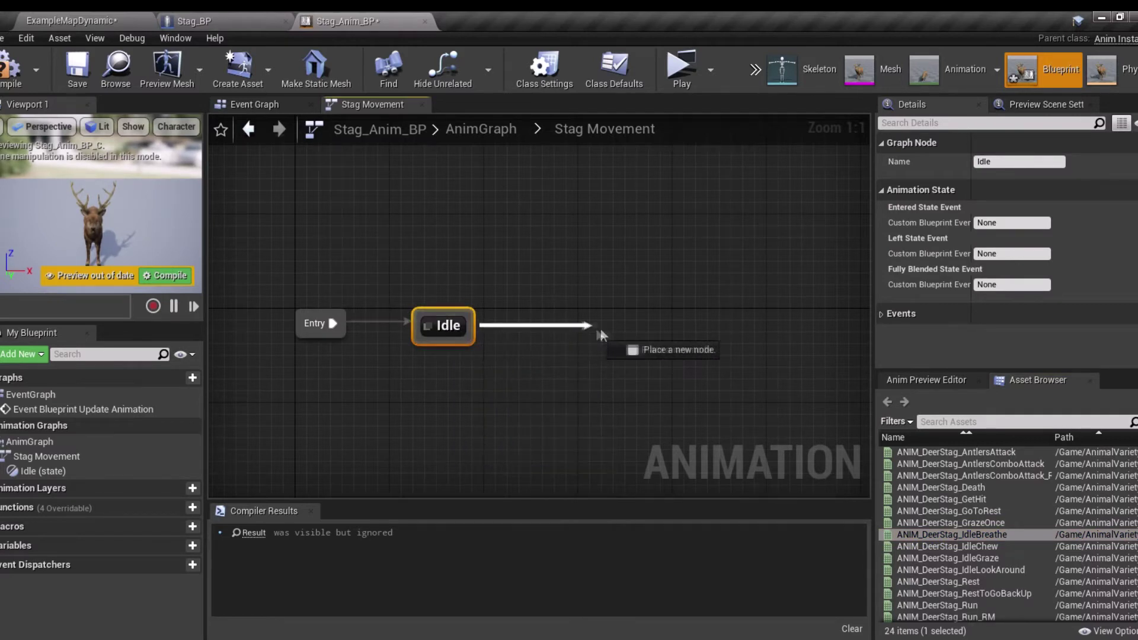
pyautogui.click(710, 364)
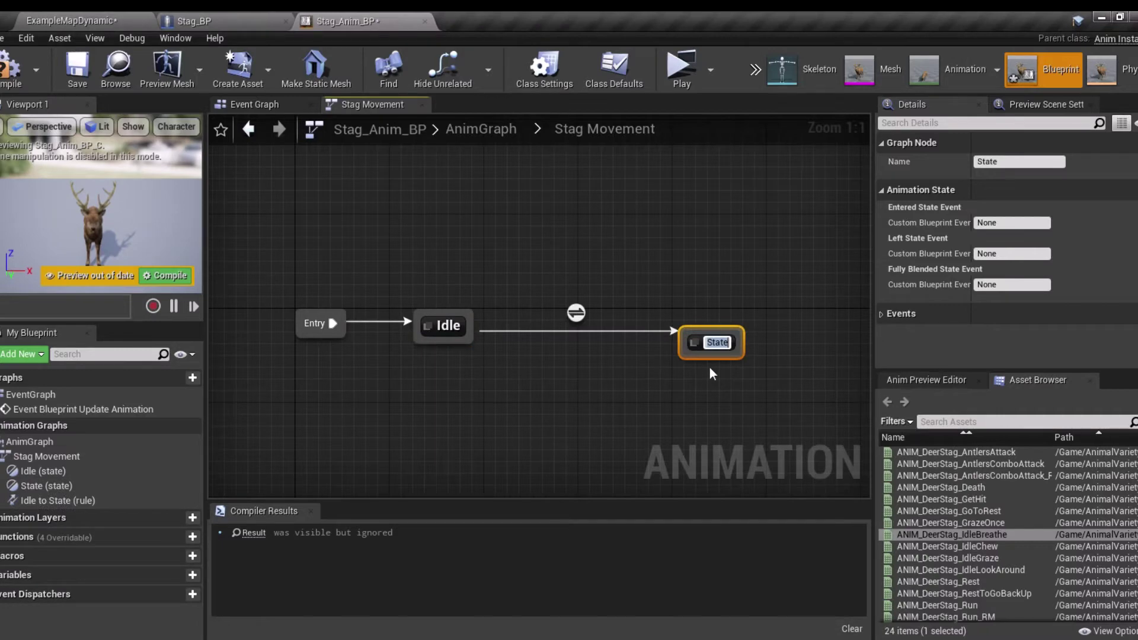
pyautogui.write('Walk')
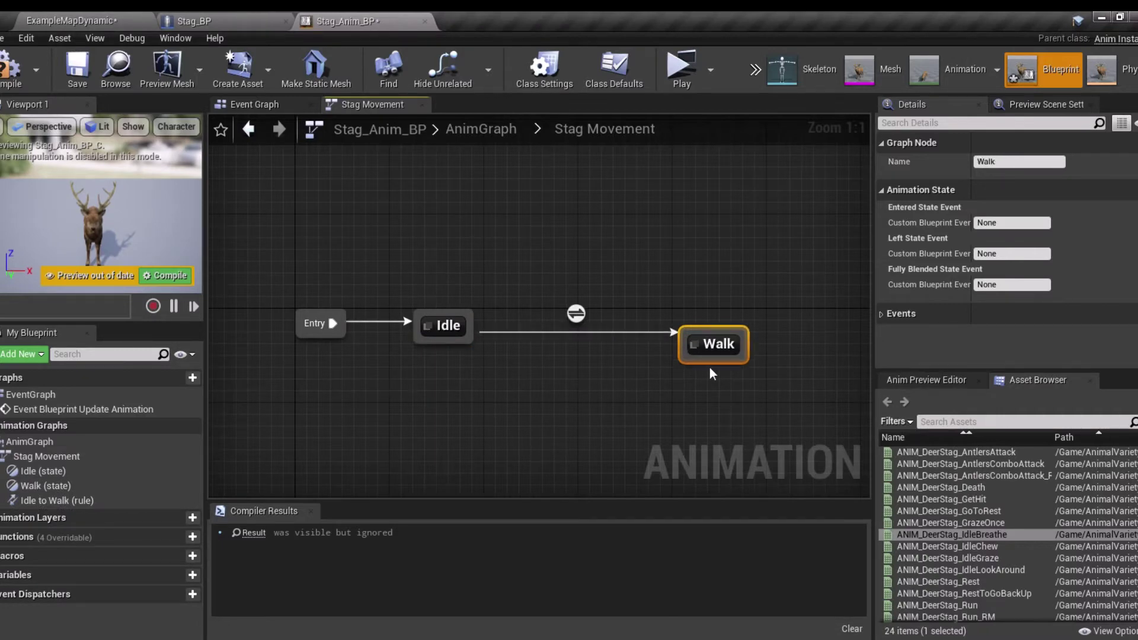
pyautogui.moveTo(711, 352); pyautogui.dragTo(716, 333)
pyautogui.scroll(-3, 985, 569)
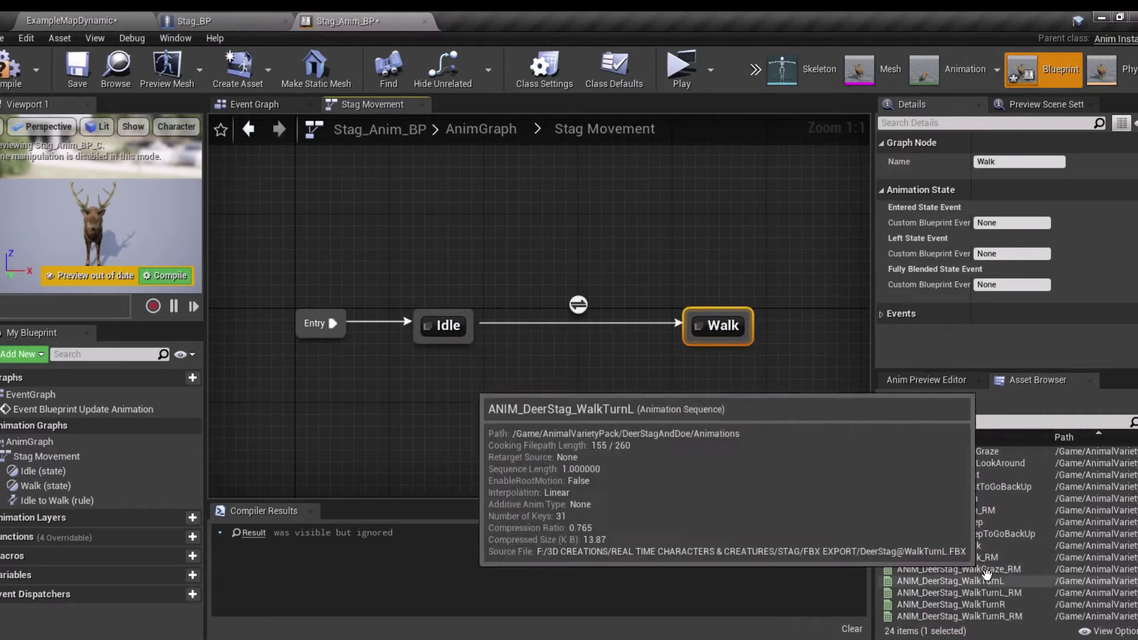
pyautogui.moveTo(939, 545); pyautogui.dragTo(729, 329)
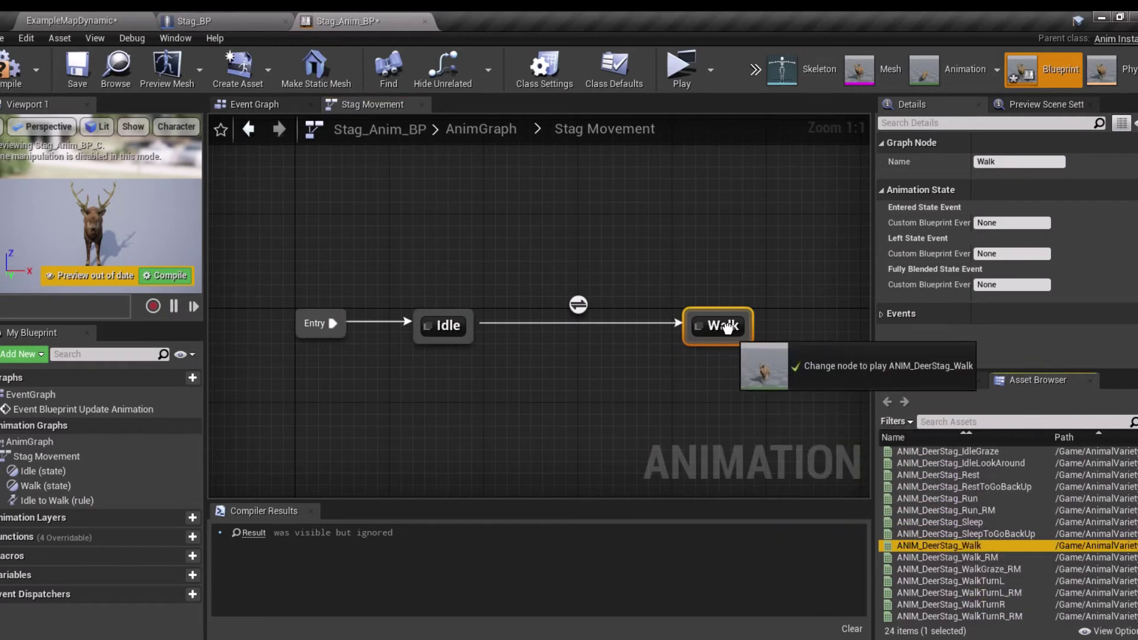
# Step: Add an Eat state linked from Idle and open its graph
pyautogui.moveTo(471, 316); pyautogui.dragTo(573, 207)
pyautogui.click(598, 236)
pyautogui.write('Ea')
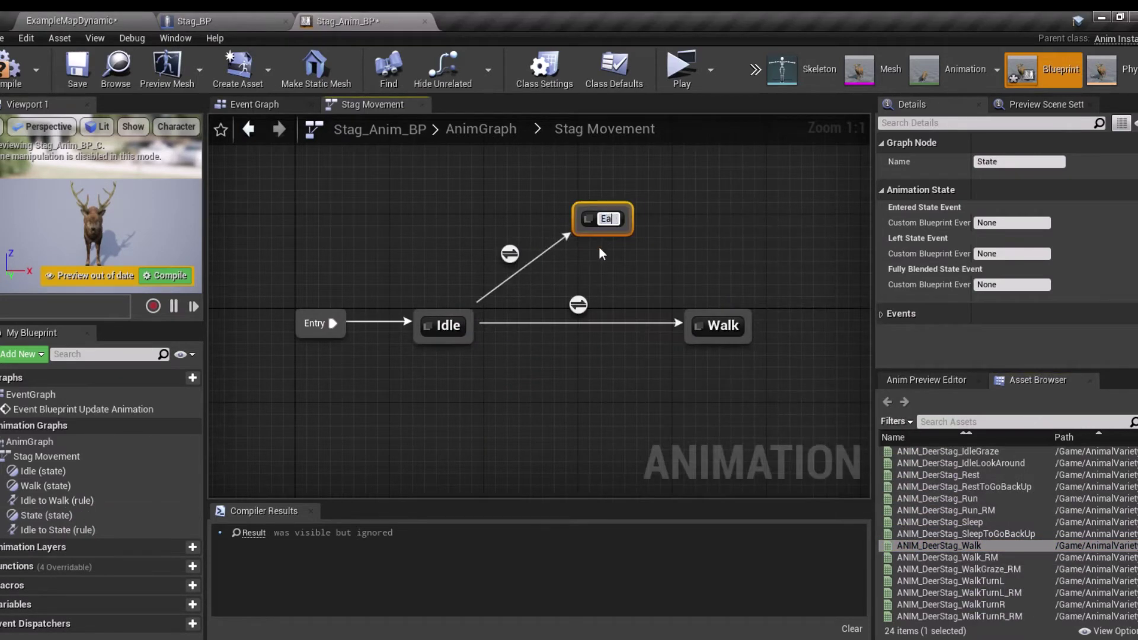
pyautogui.write('t')
pyautogui.press('Return')
pyautogui.doubleClick(604, 221)
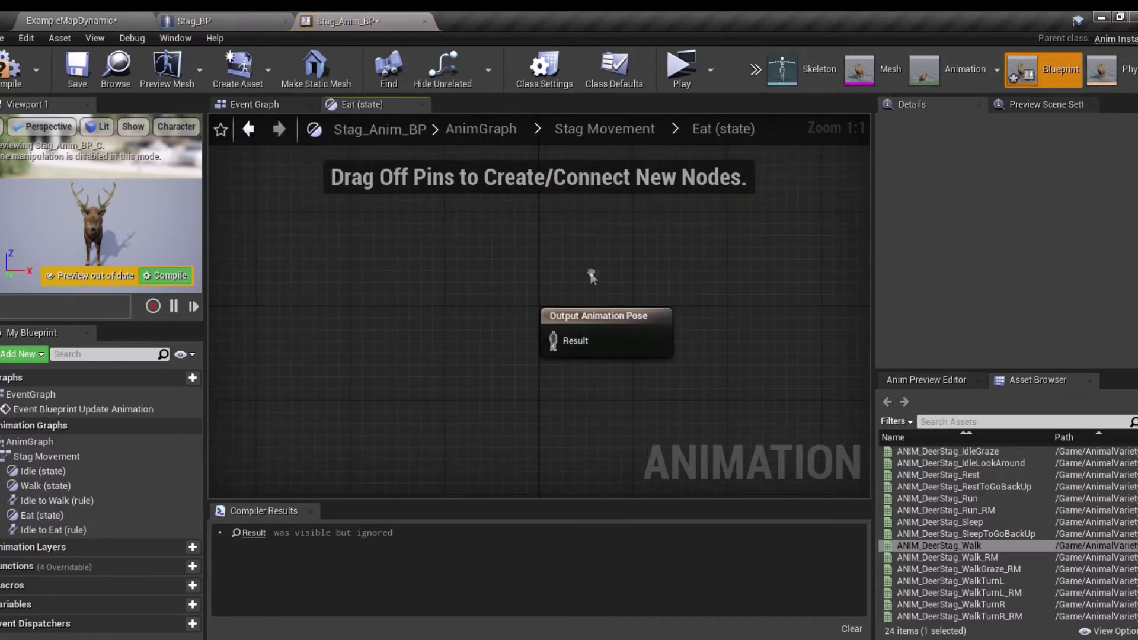
# Step: Place a Random Sequence Player in the Eat graph with four entries
pyautogui.moveTo(592, 277); pyautogui.dragTo(722, 278, button='right')
pyautogui.rightClick(376, 294)
pyautogui.write('rand')
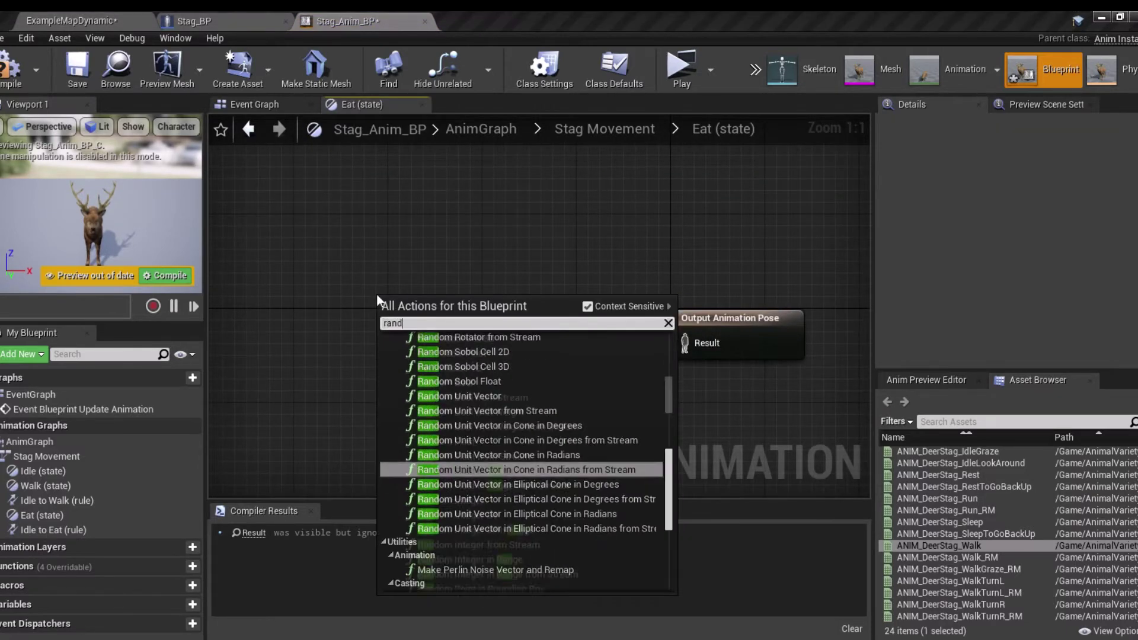
pyautogui.write('om sequen')
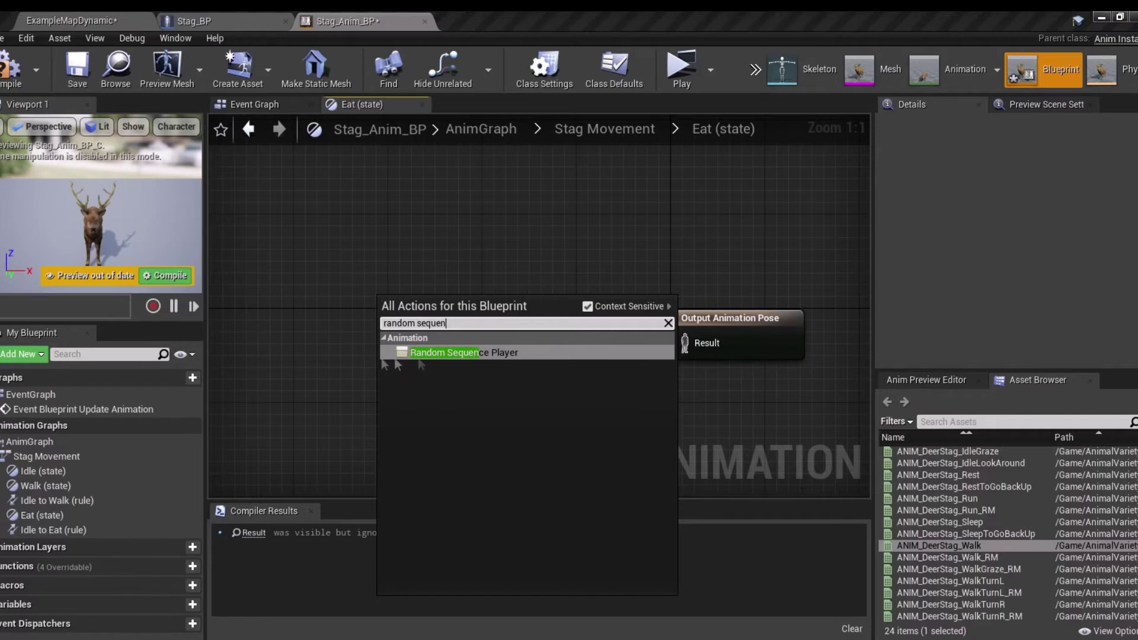
pyautogui.press('Return')
pyautogui.click(449, 306)
pyautogui.click(1061, 165)
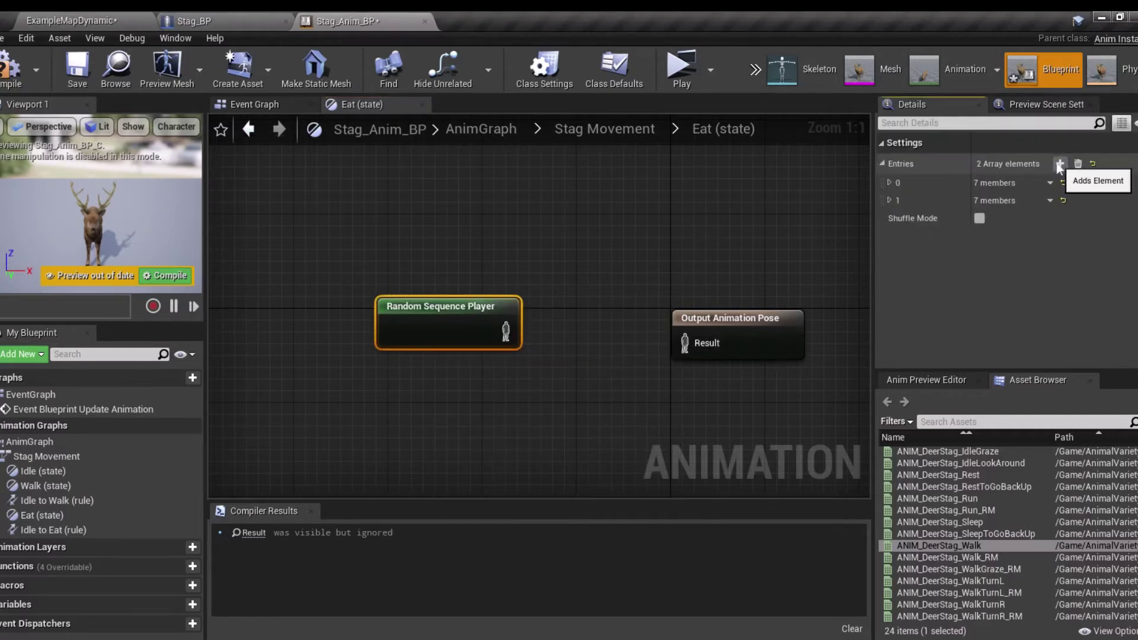
pyautogui.click(1061, 166)
# Step: Set entry 0 to ANIM_DeerStag_IdleGraze and entry 1 to ANIM_DeerStag_GrazeOnce, editing their chance to play
pyautogui.click(889, 183)
pyautogui.click(1050, 214)
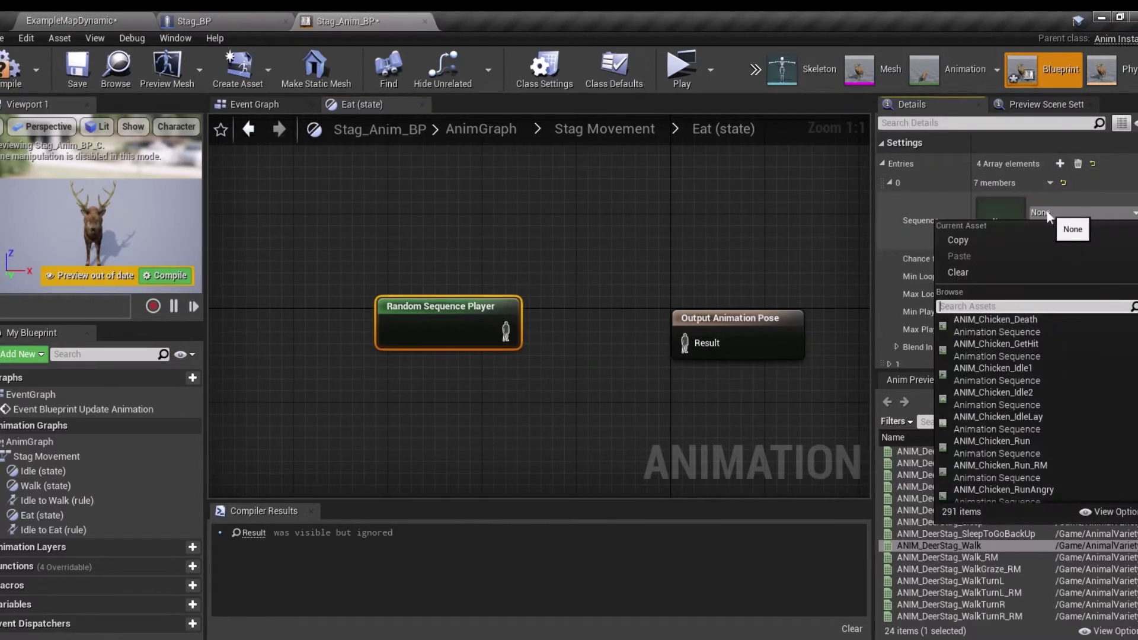
pyautogui.write('stag')
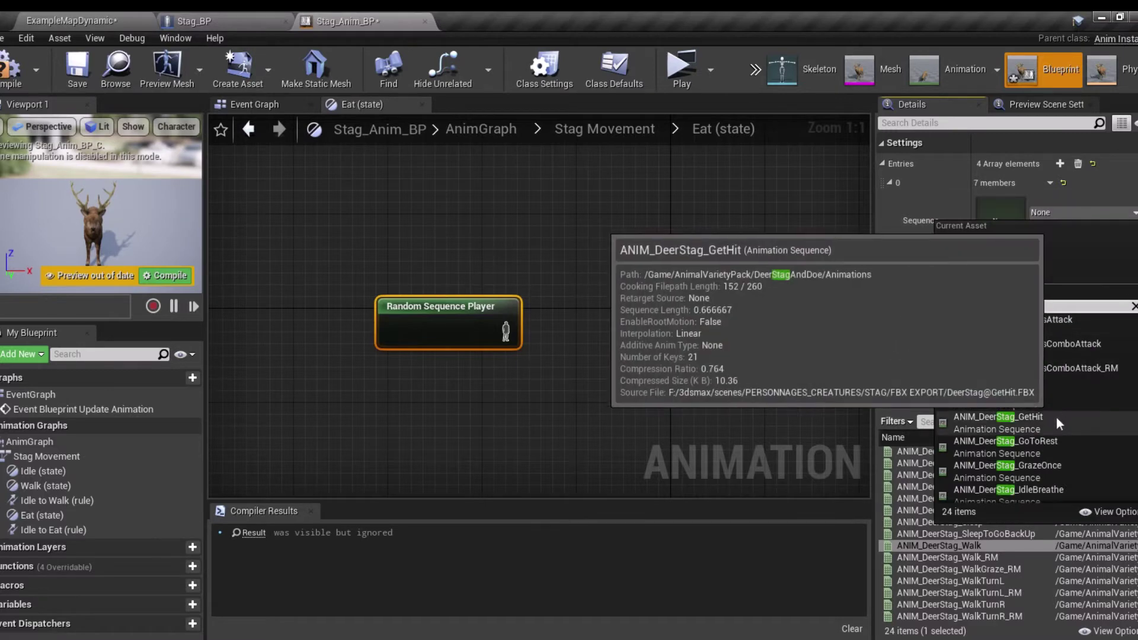
pyautogui.scroll(-1, 1053, 416)
pyautogui.click(1031, 443)
pyautogui.click(1010, 258)
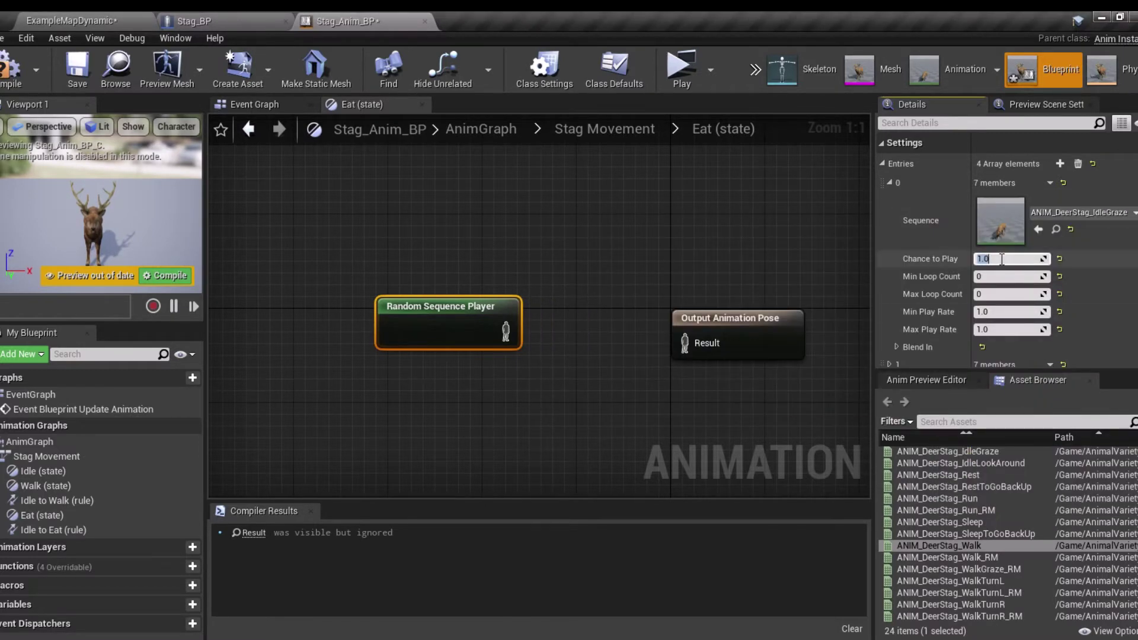
pyautogui.click(889, 182)
pyautogui.click(889, 200)
pyautogui.click(1062, 231)
pyautogui.write('stag')
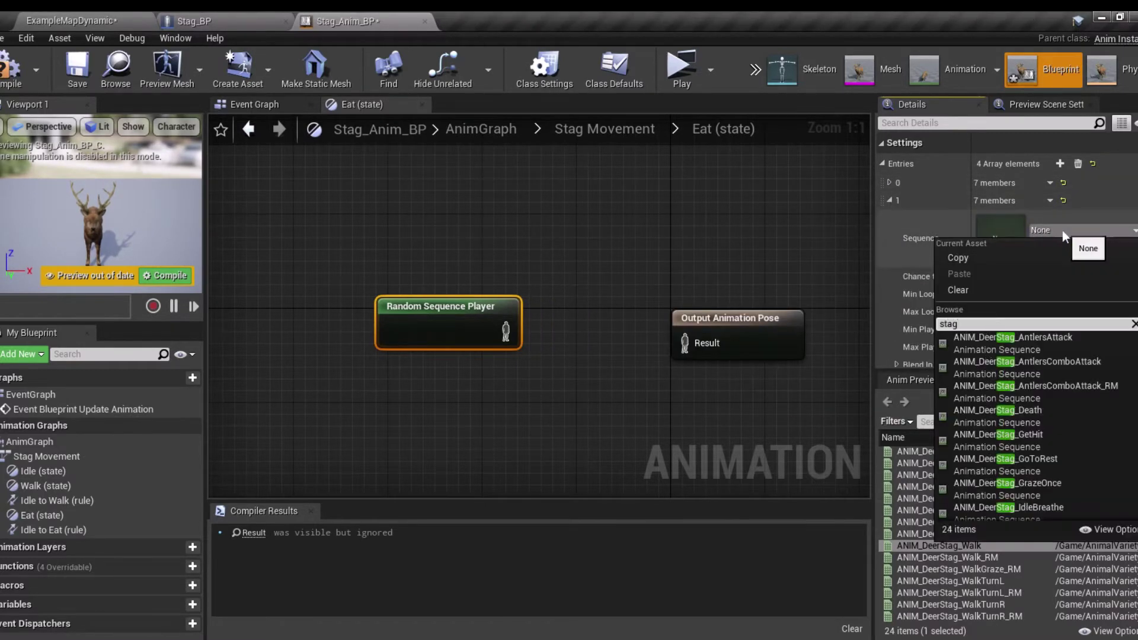
pyautogui.click(1046, 483)
pyautogui.click(1010, 276)
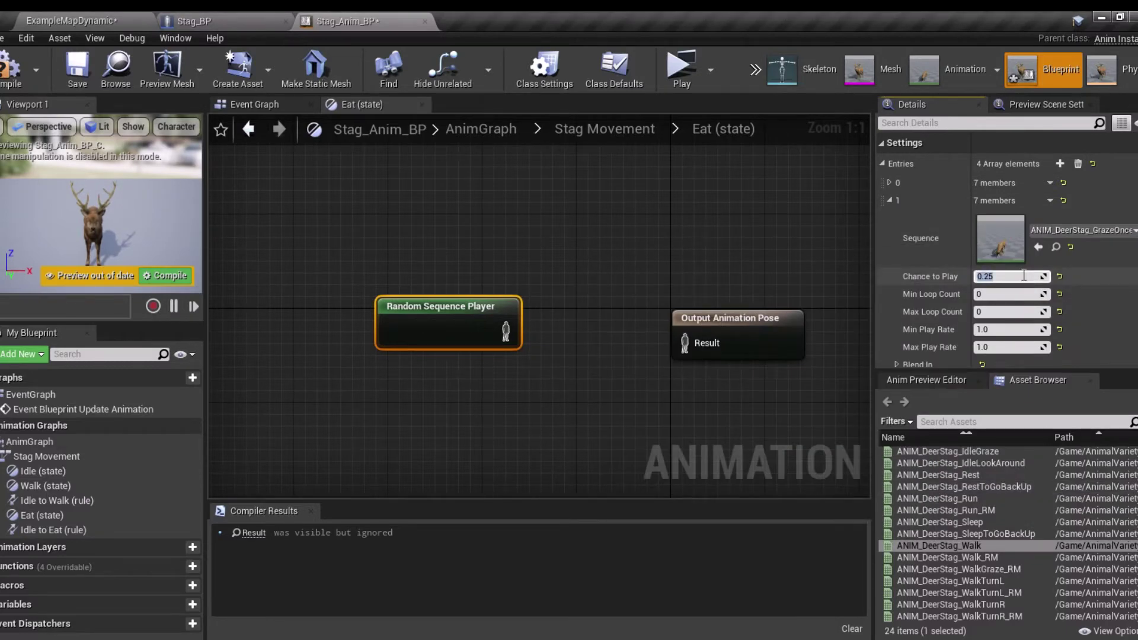
# Step: Give entry 2 a stag animation and entry 3 IdleLookAround, then wire the player to Output Animation Pose
pyautogui.click(890, 200)
pyautogui.click(1063, 248)
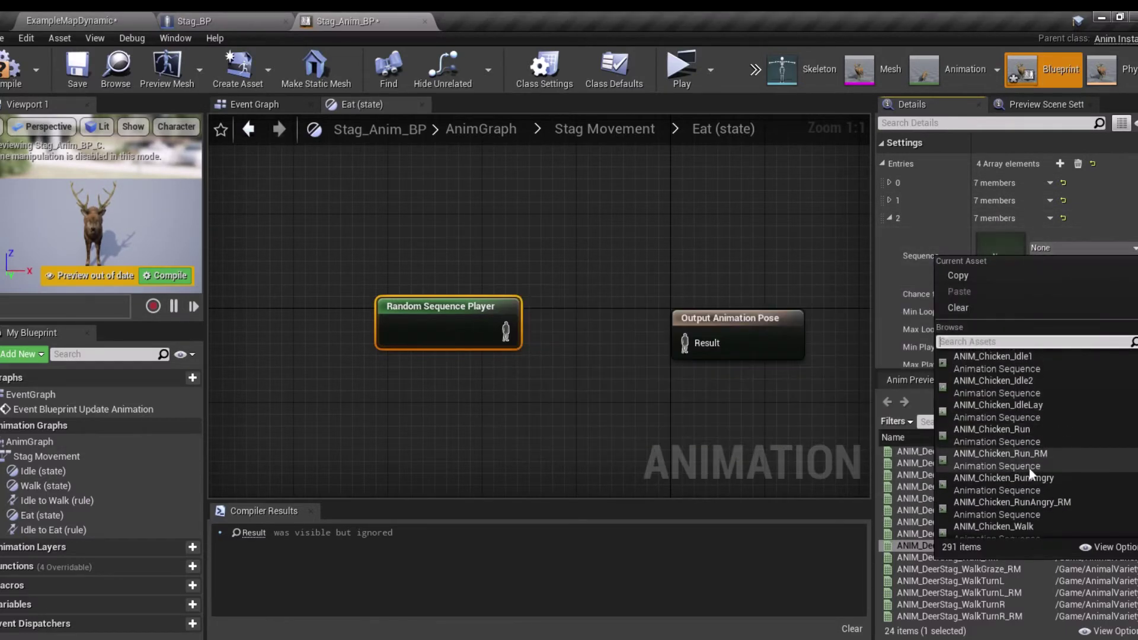
pyautogui.write('stag')
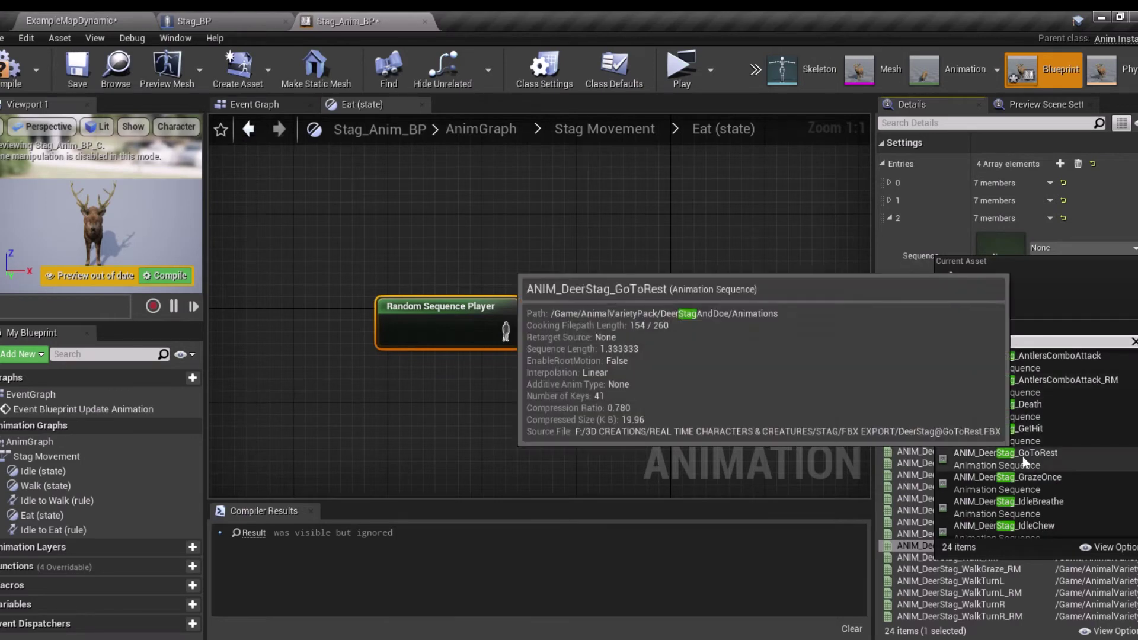
pyautogui.click(1004, 452)
pyautogui.click(889, 218)
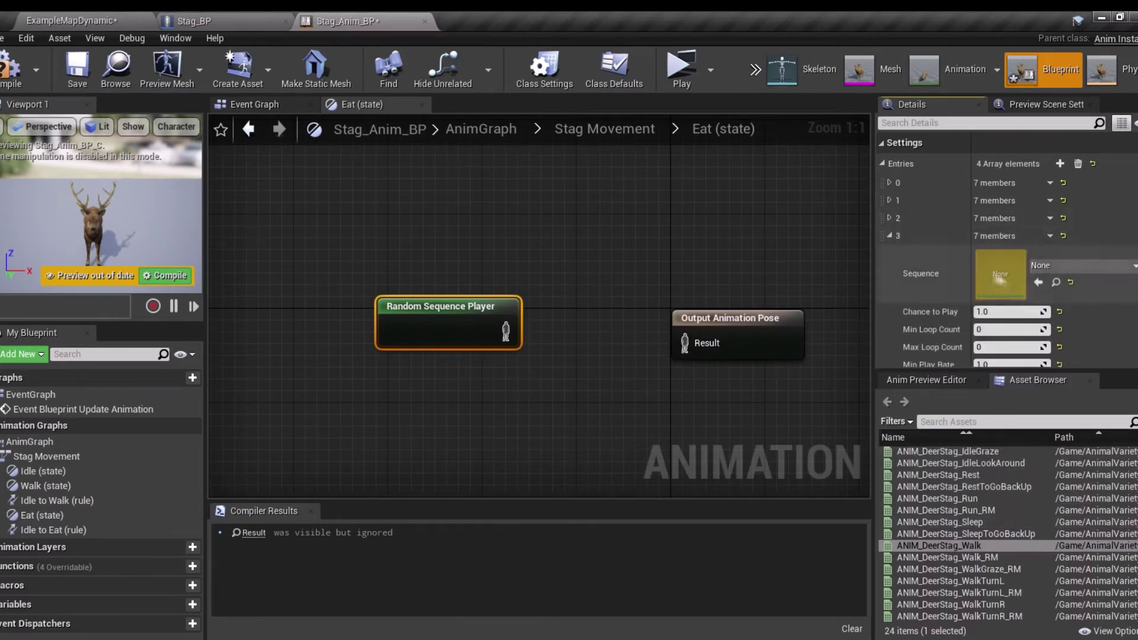
pyautogui.click(1080, 266)
pyautogui.write('stag')
pyautogui.click(1005, 462)
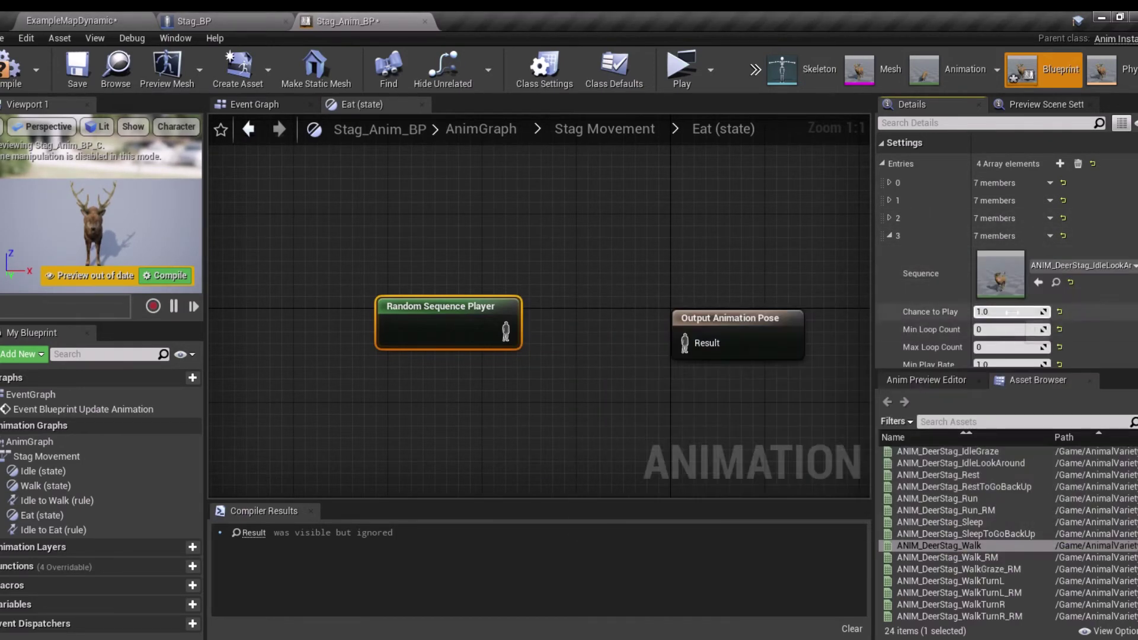
pyautogui.write('0.25')
pyautogui.moveTo(505, 332); pyautogui.dragTo(685, 344)
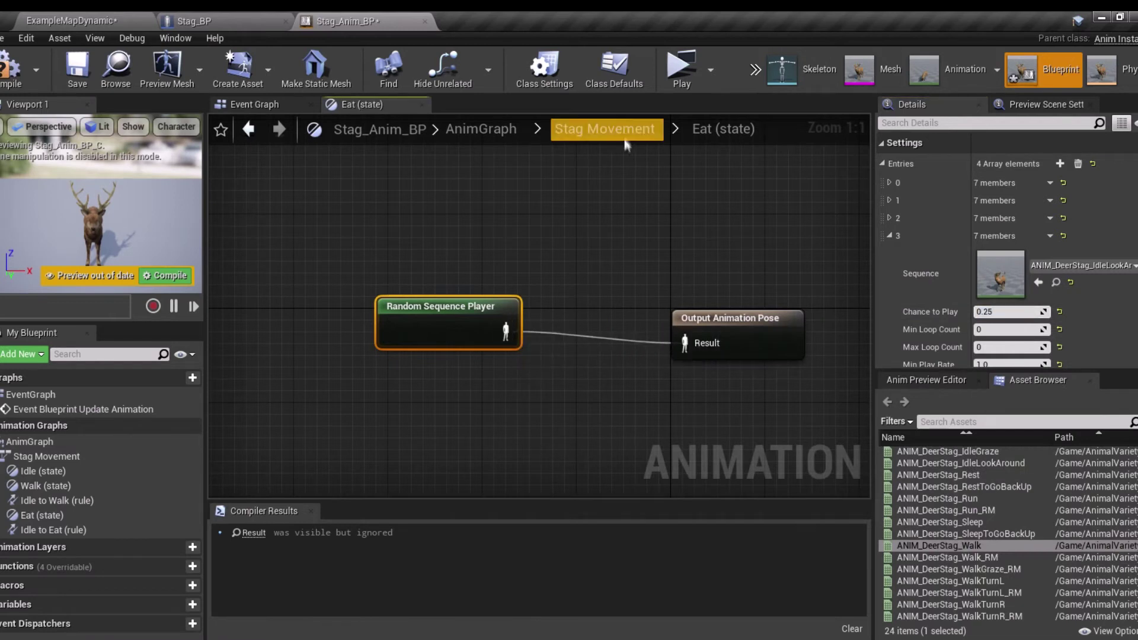
pyautogui.click(604, 129)
# Step: Draw the Eat→Walk, Walk→Idle, Eat→Idle and Walk→Eat transitions
pyautogui.moveTo(678, 277)
pyautogui.mouseDown()
pyautogui.moveTo(765, 376)
pyautogui.moveTo(498, 375)
pyautogui.mouseUp()
pyautogui.moveTo(665, 279); pyautogui.dragTo(498, 375)
pyautogui.moveTo(765, 376); pyautogui.dragTo(680, 291)
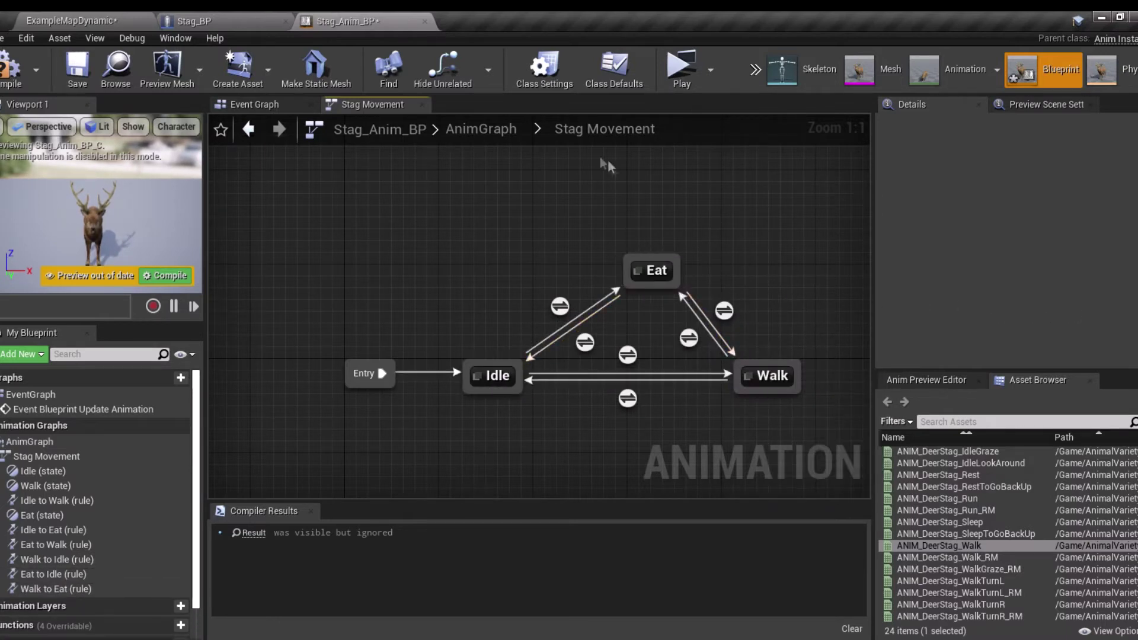
# Step: Add Event Blueprint Begin Play to the Event Graph, wired into a Cast To Stag_BP node
pyautogui.click(250, 104)
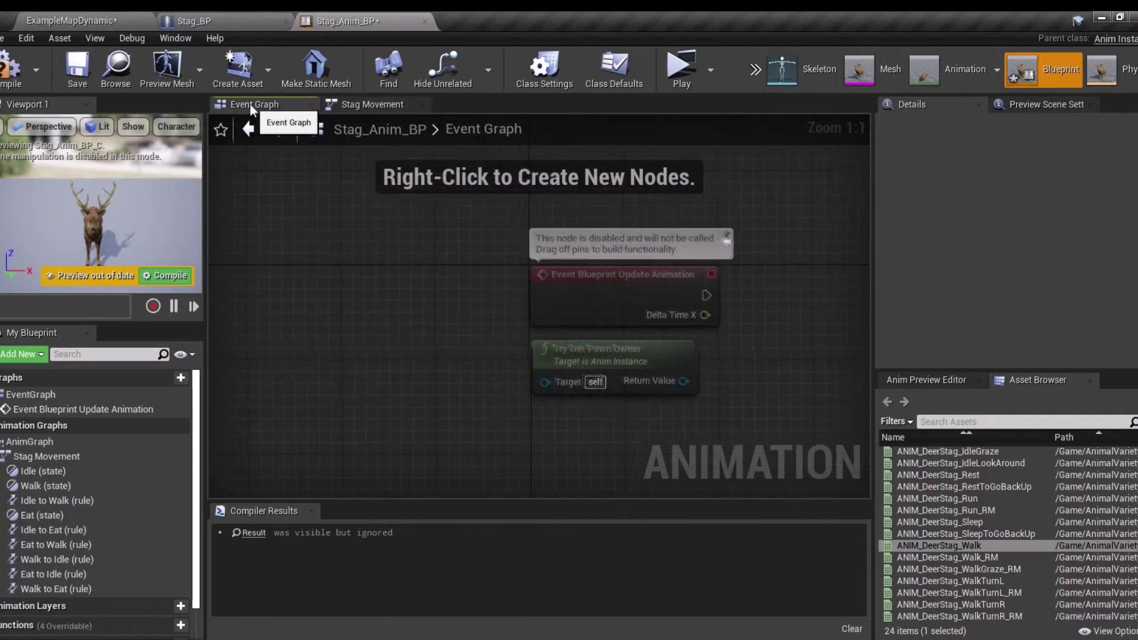
pyautogui.moveTo(462, 227)
pyautogui.mouseDown(button='right')
pyautogui.moveTo(372, 250)
pyautogui.moveTo(270, 346)
pyautogui.mouseUp(button='right')
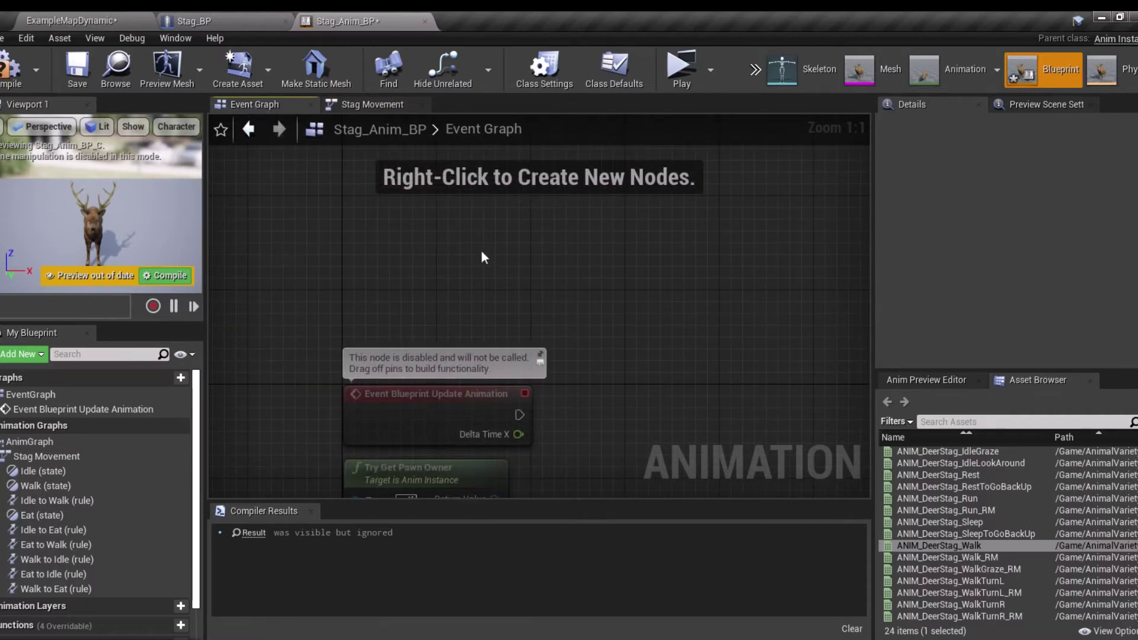
pyautogui.rightClick(419, 227)
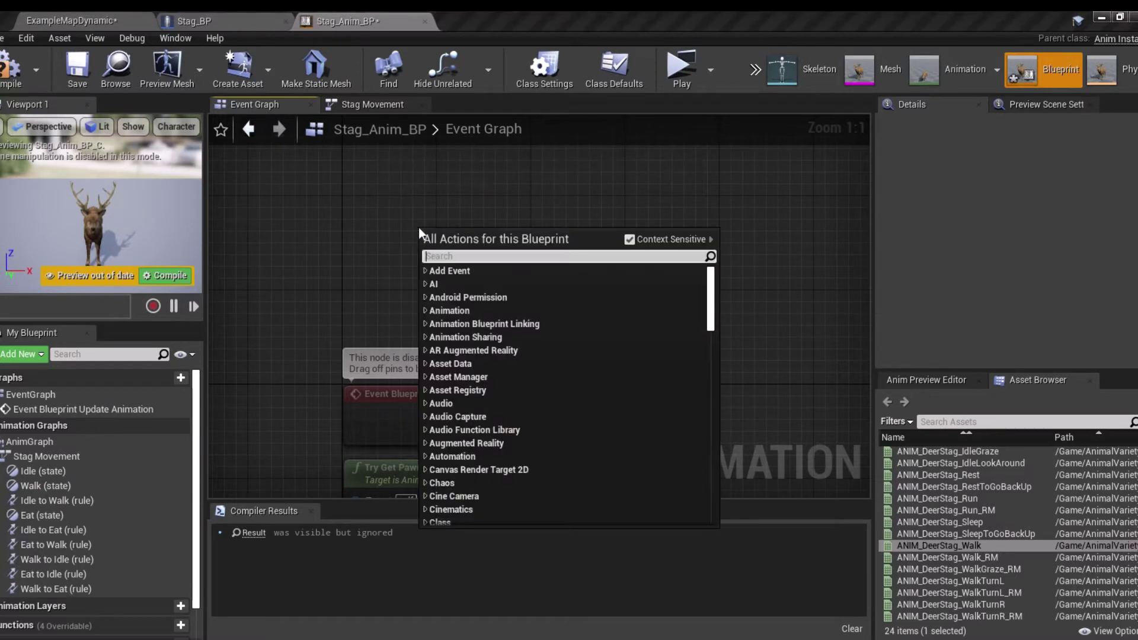
pyautogui.write('begin pl')
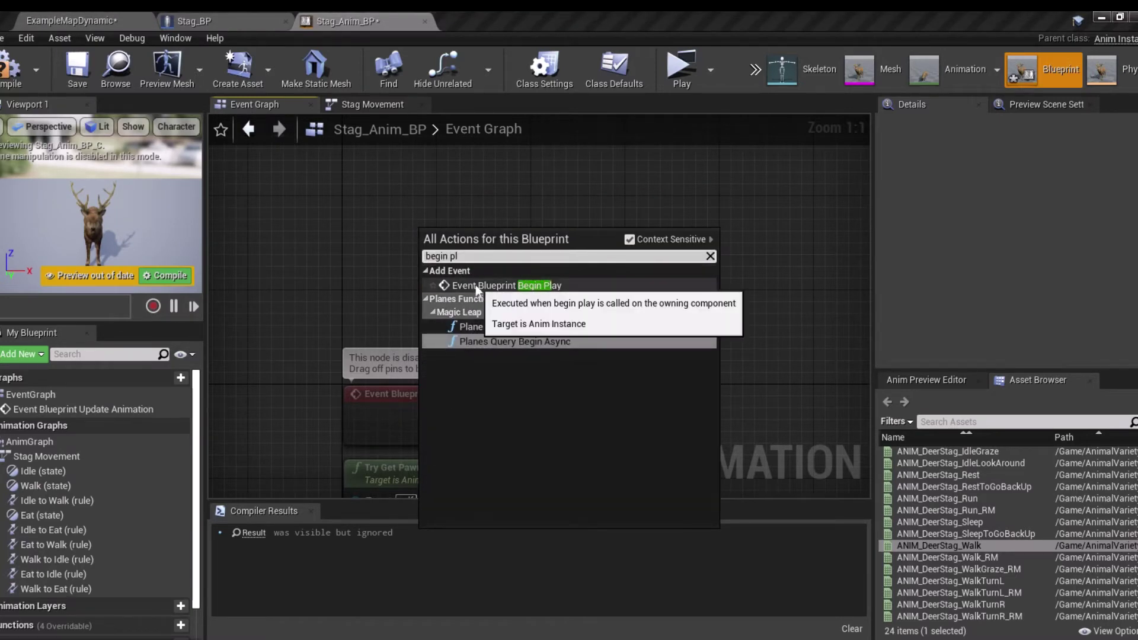
pyautogui.click(498, 286)
pyautogui.moveTo(445, 233); pyautogui.dragTo(417, 195)
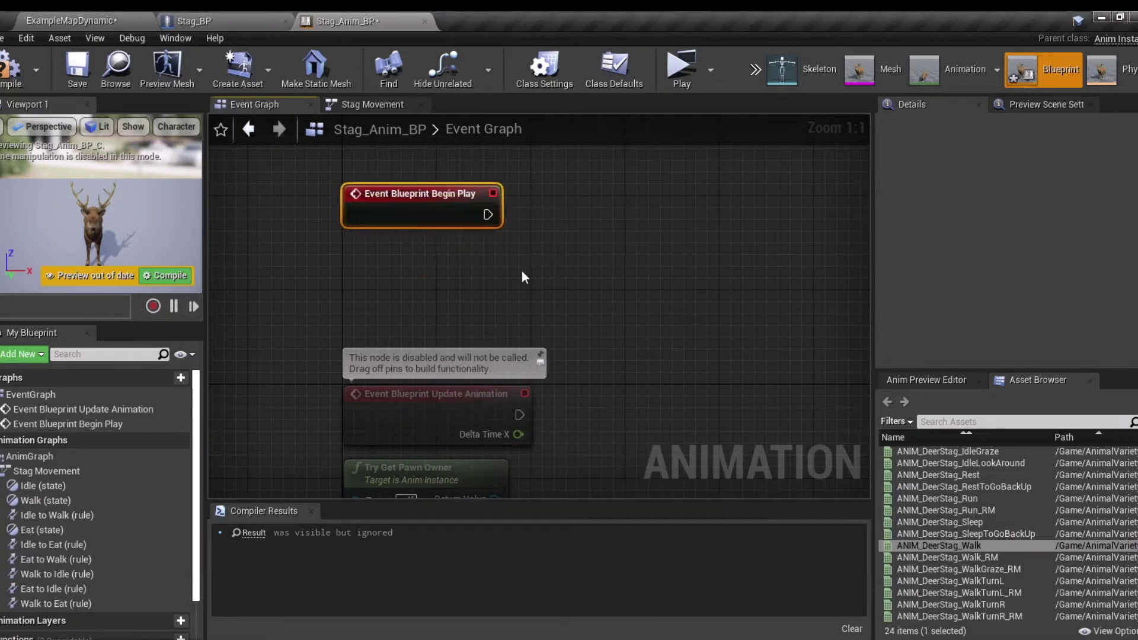
pyautogui.moveTo(489, 214); pyautogui.dragTo(560, 214)
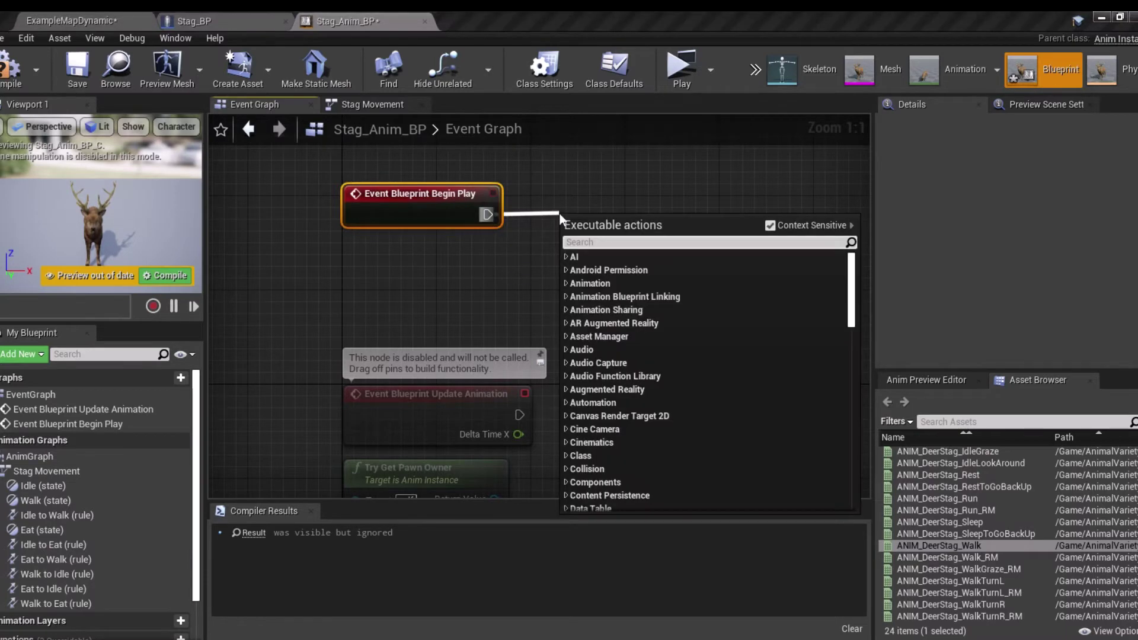
pyautogui.write('cast5 to stag')
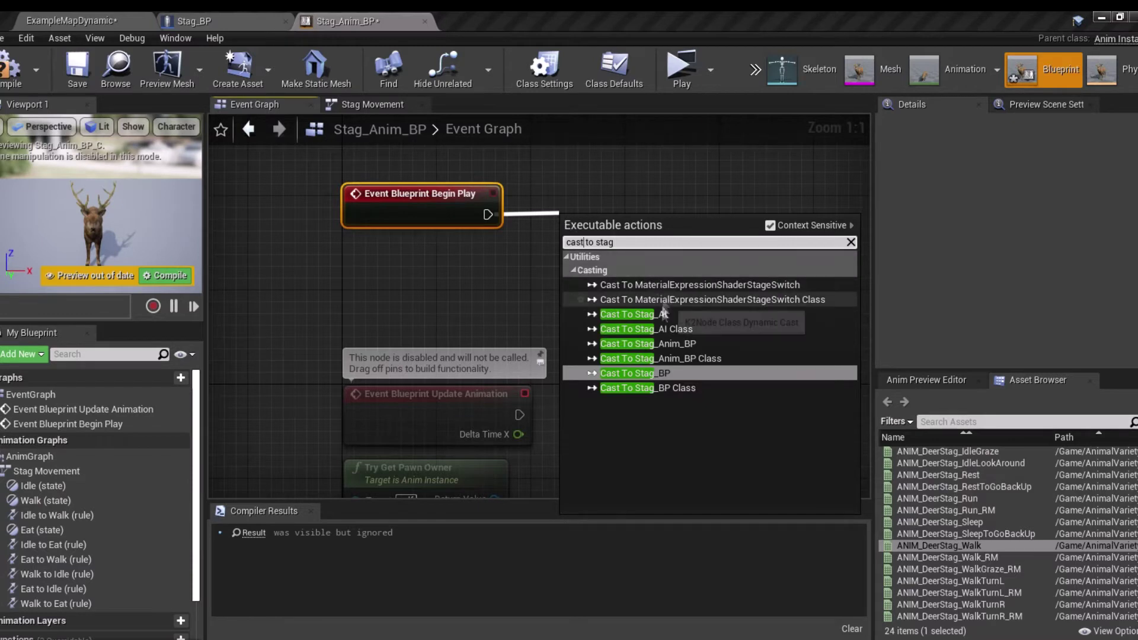
pyautogui.click(667, 336)
pyautogui.moveTo(643, 237); pyautogui.dragTo(642, 203)
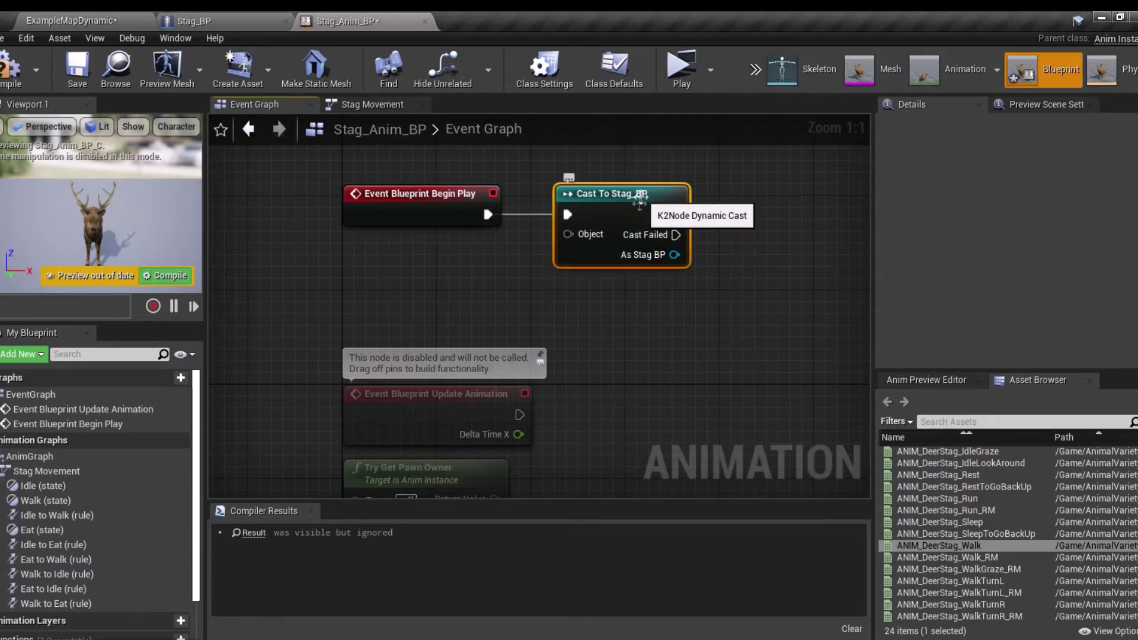
# Step: Feed Try Get Pawn Owner into the cast and promote As Stag BP to variable BPStag
pyautogui.moveTo(568, 234)
pyautogui.mouseDown()
pyautogui.moveTo(504, 255)
pyautogui.moveTo(397, 254)
pyautogui.mouseUp()
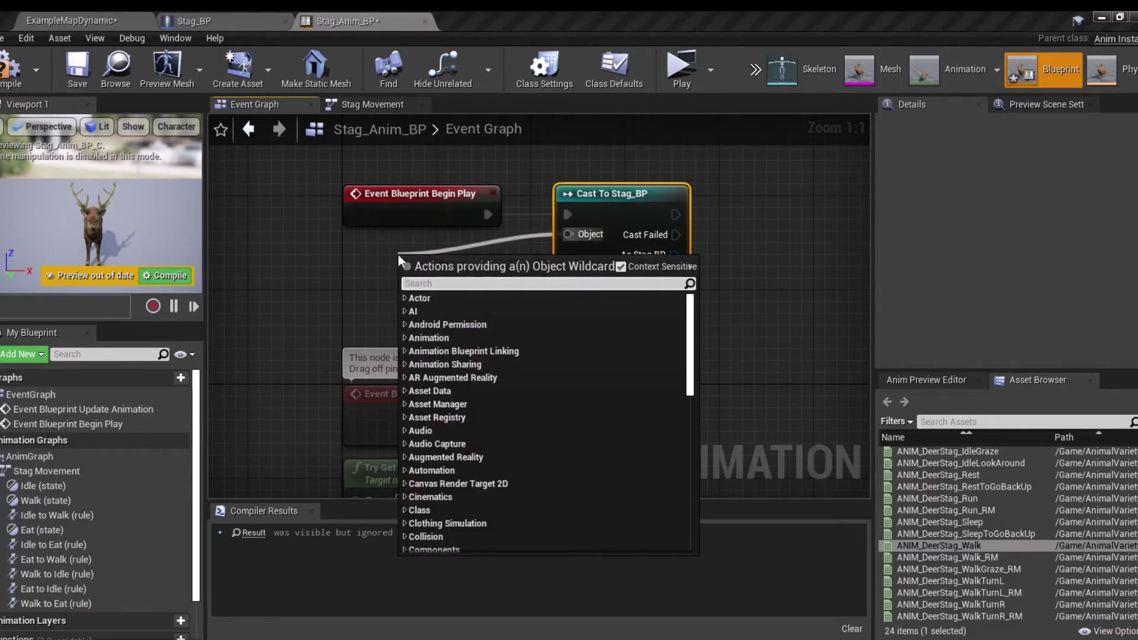
pyautogui.write('try get')
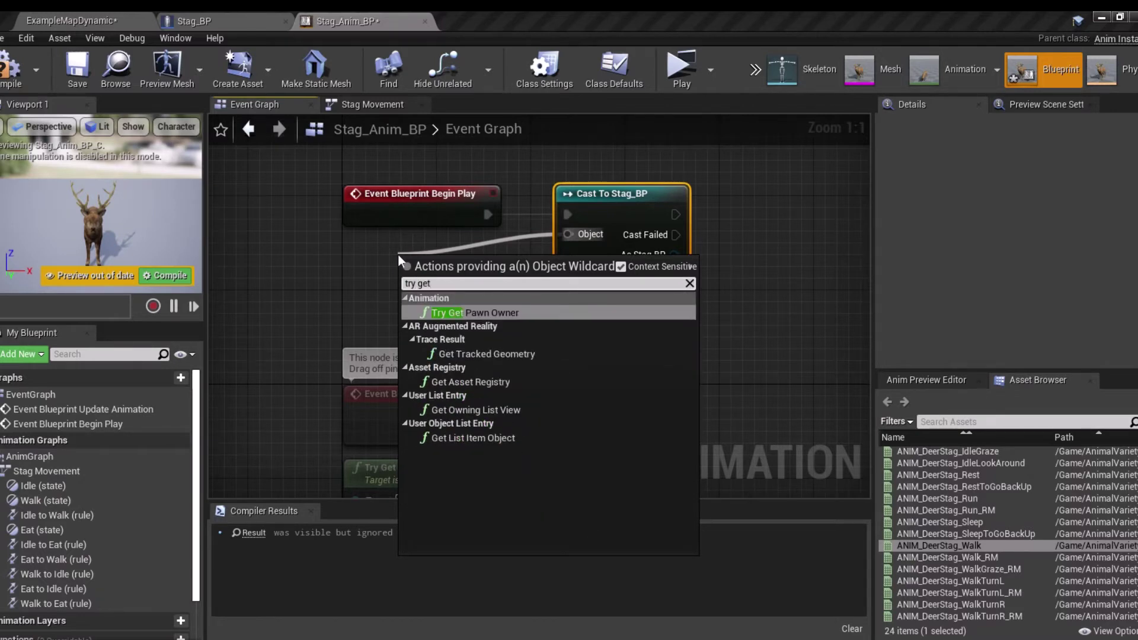
pyautogui.press('Return')
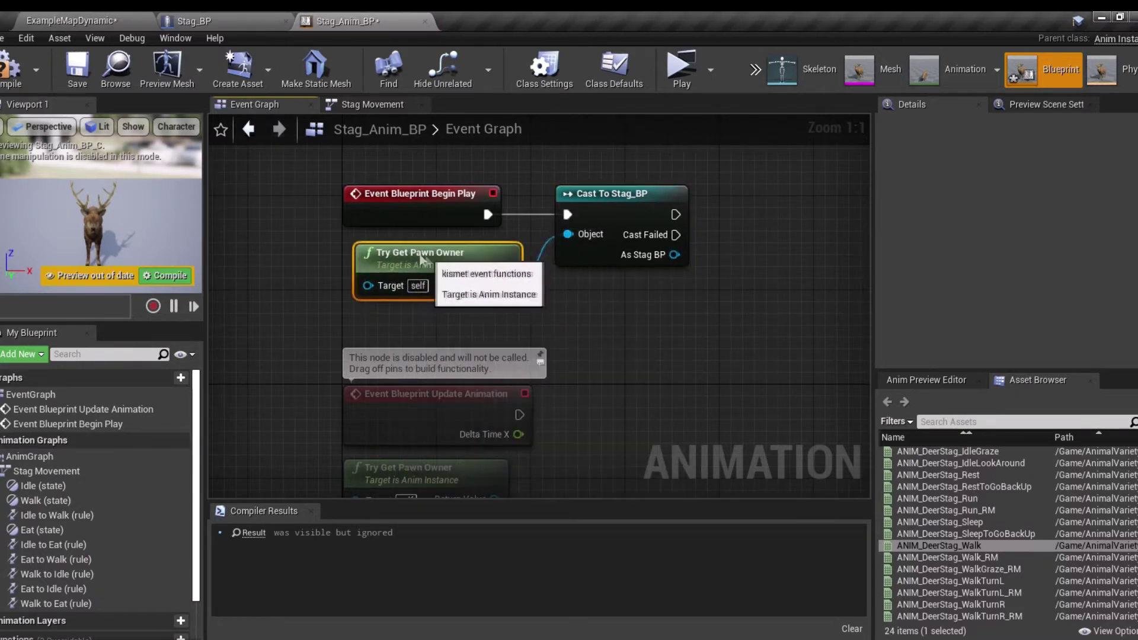
pyautogui.moveTo(463, 266); pyautogui.dragTo(396, 255)
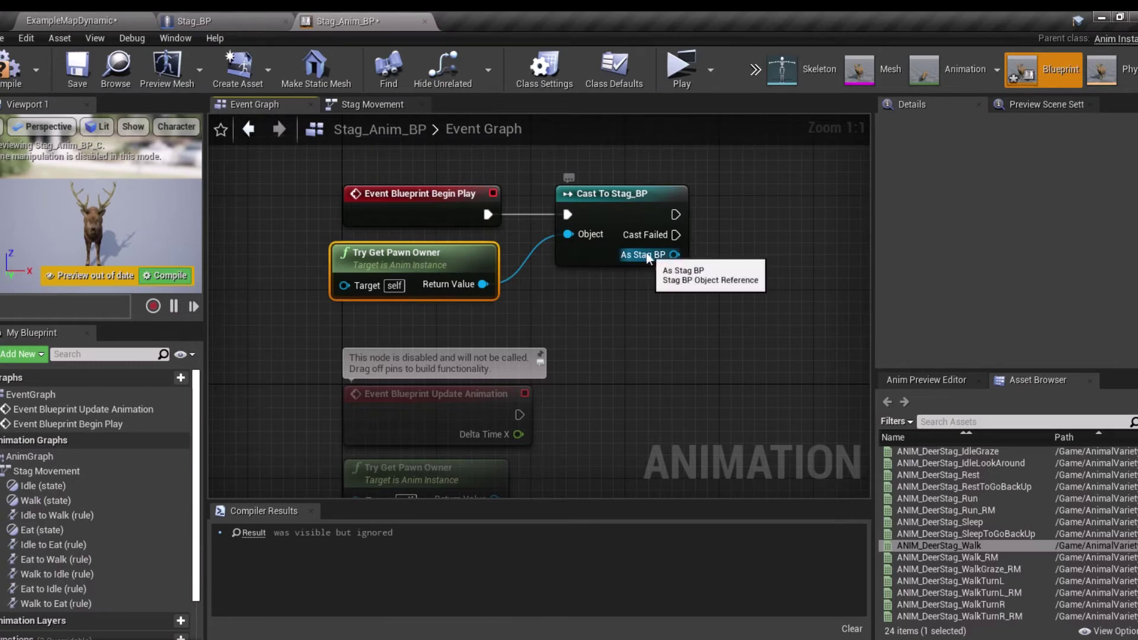
pyautogui.rightClick(676, 257)
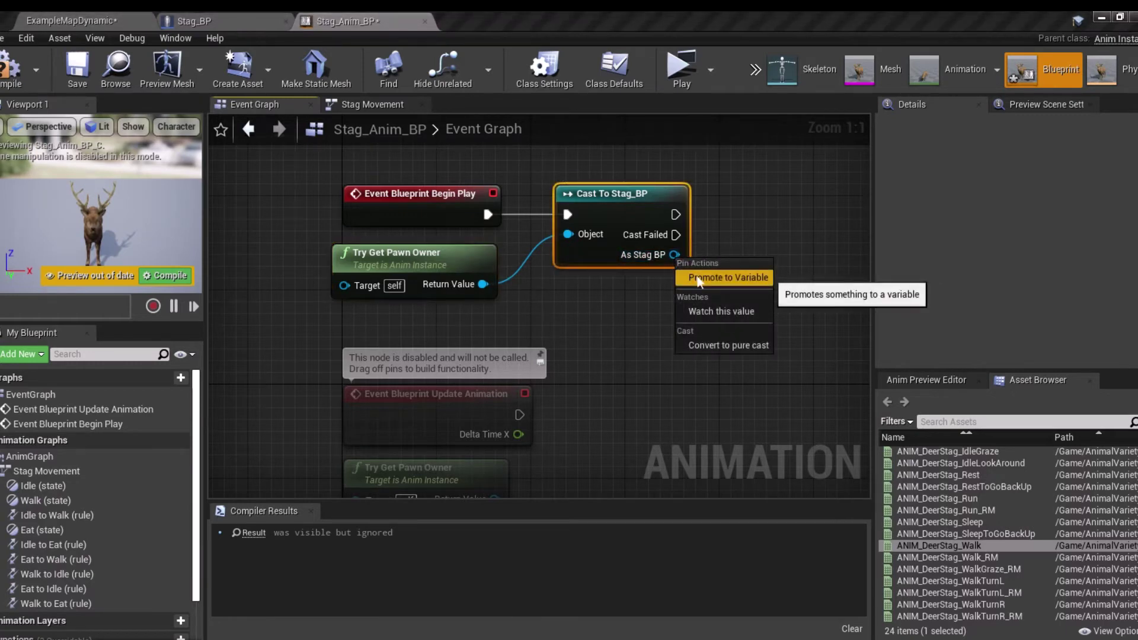
pyautogui.click(728, 278)
pyautogui.scroll(-1, 725, 296)
pyautogui.write('BPStag')
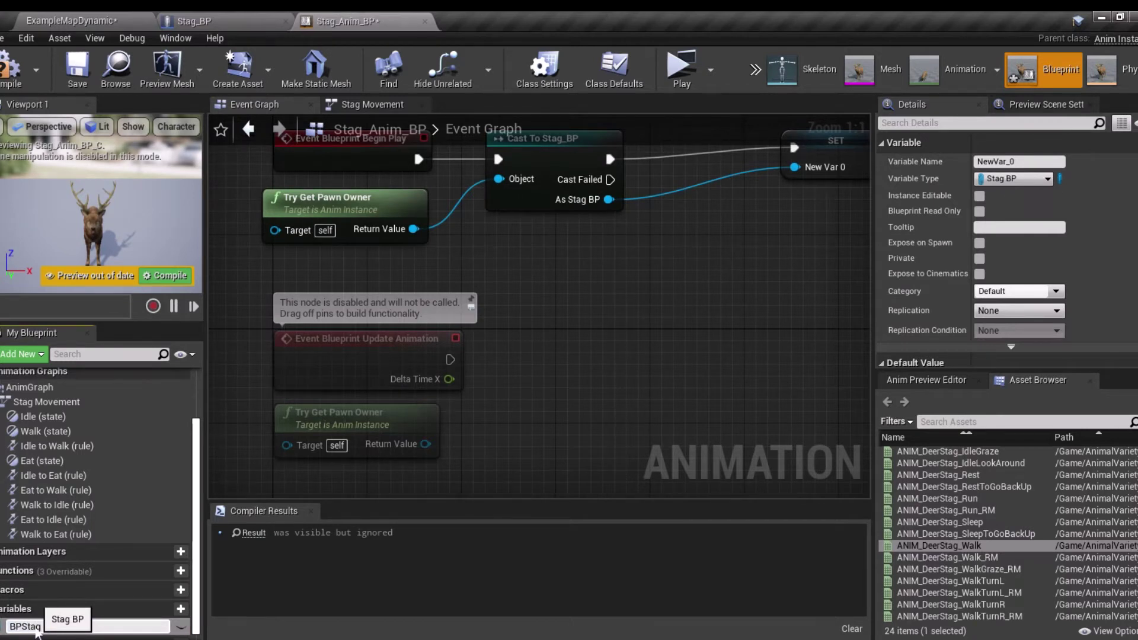
pyautogui.press('Return')
# Step: Add a BPStag getter, convert it to a validated get, and drive it from Update Animation
pyautogui.moveTo(13, 627)
pyautogui.mouseDown()
pyautogui.moveTo(517, 369)
pyautogui.moveTo(534, 347)
pyautogui.mouseUp()
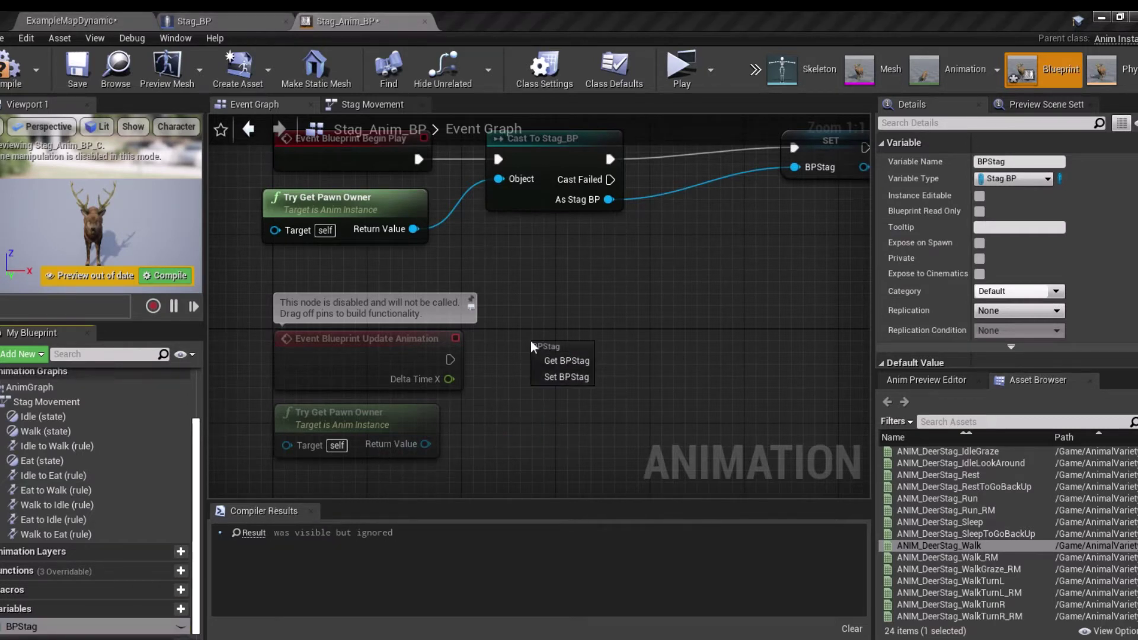
pyautogui.click(567, 360)
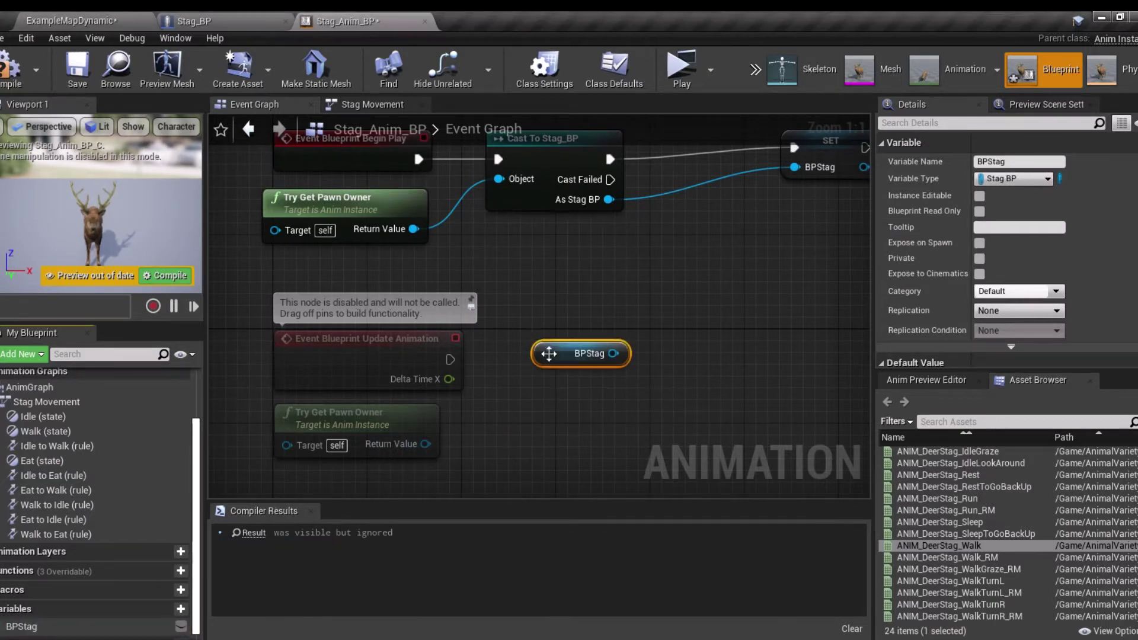
pyautogui.rightClick(613, 354)
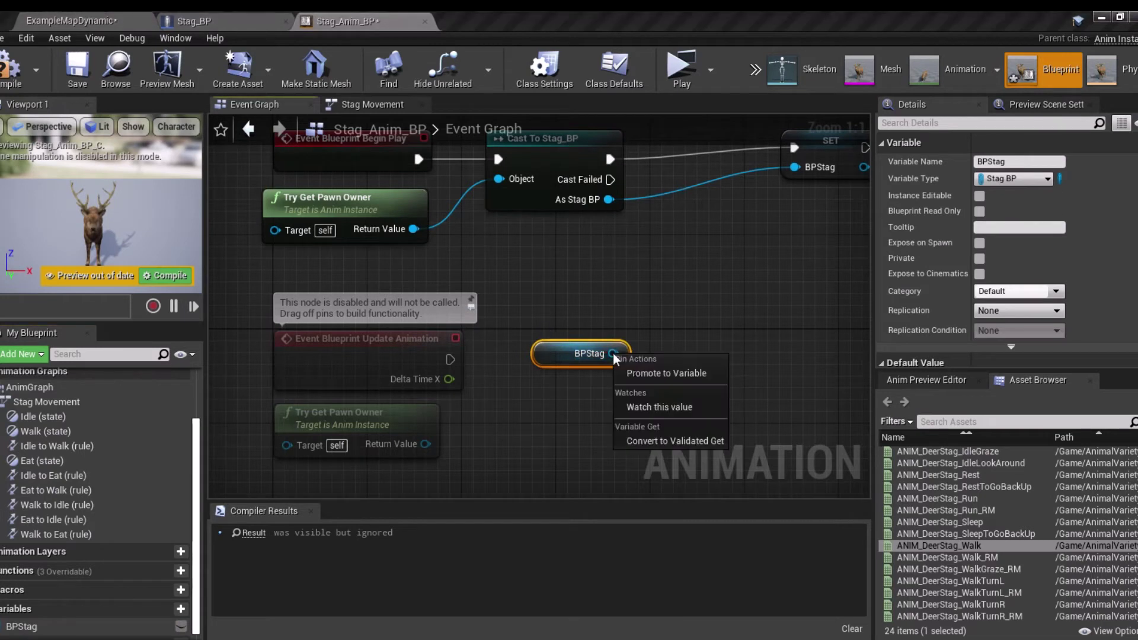
pyautogui.click(646, 443)
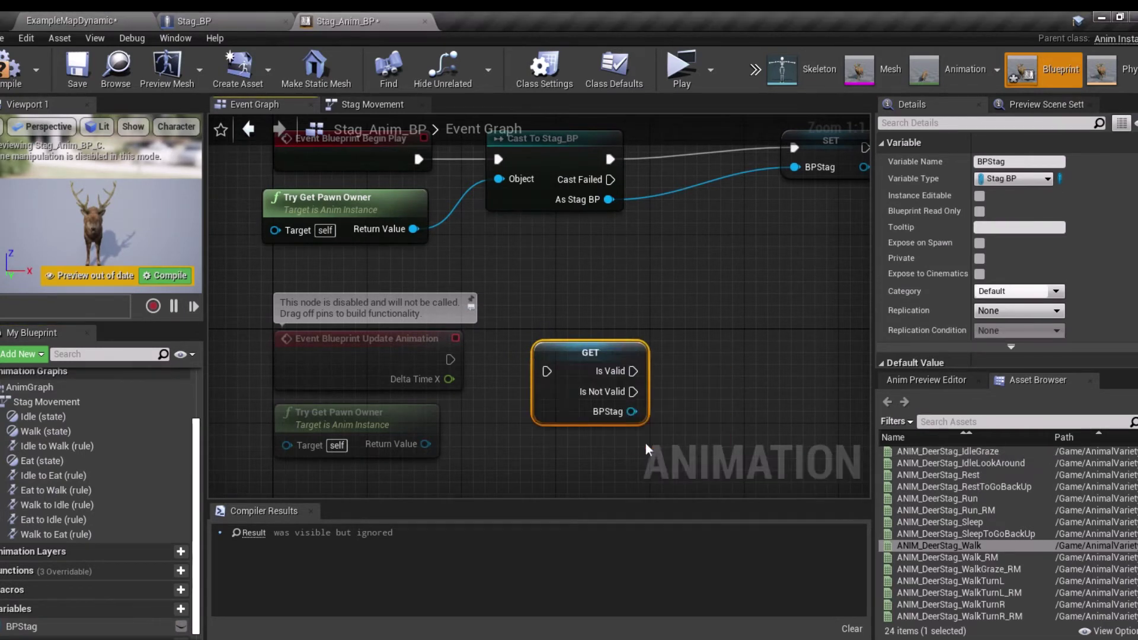
pyautogui.moveTo(546, 370); pyautogui.dragTo(451, 358)
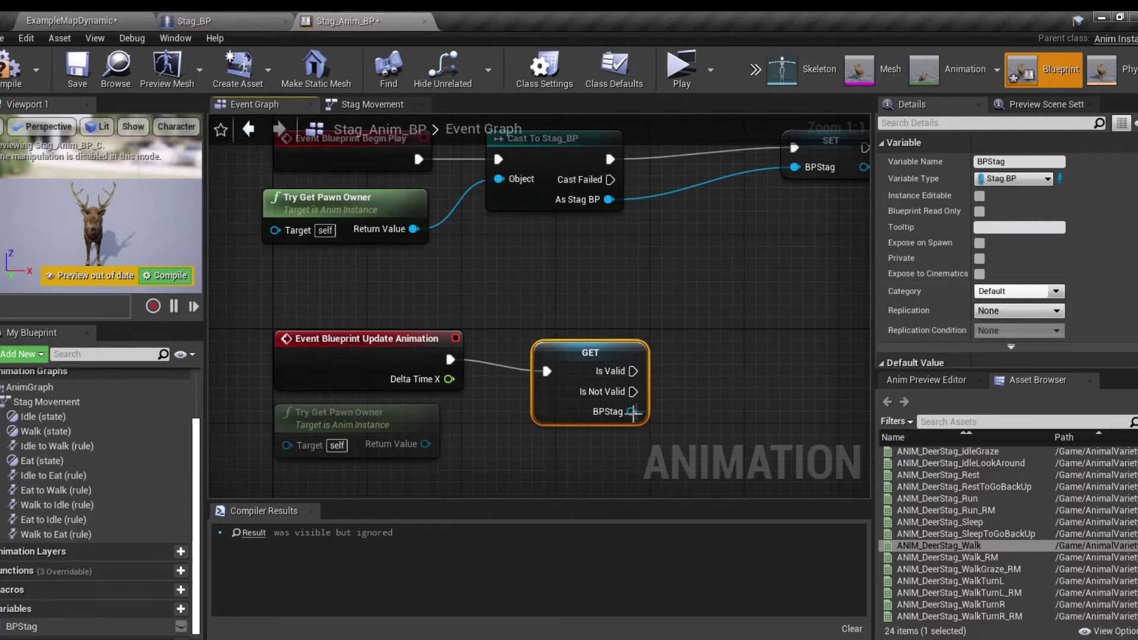
pyautogui.moveTo(633, 412); pyautogui.dragTo(680, 391)
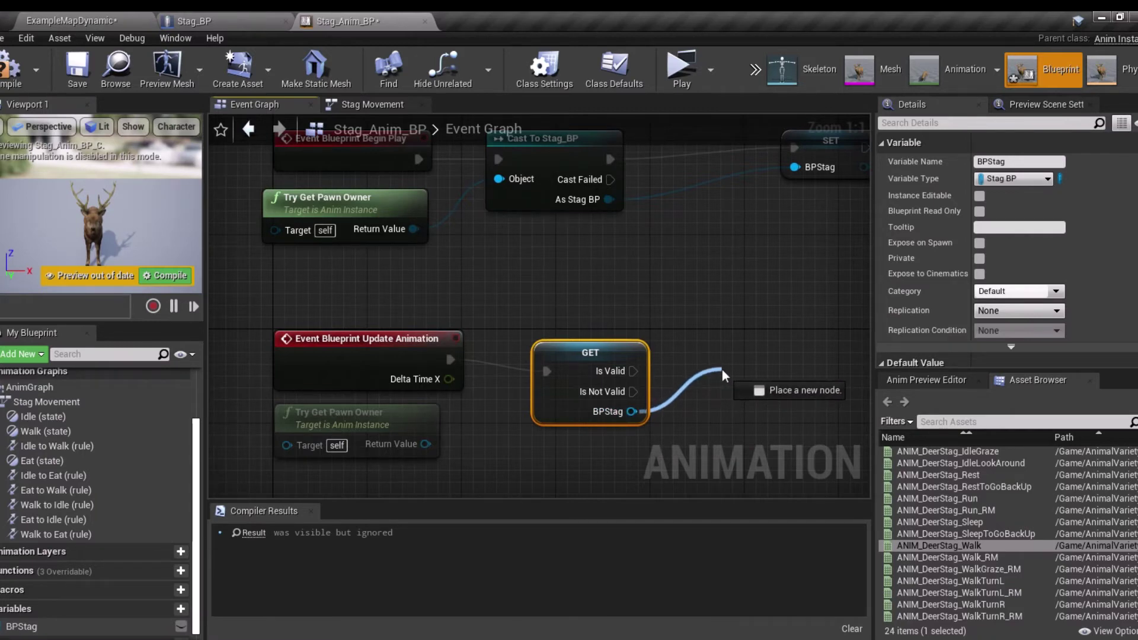
# Step: Take the VectorLength of BPStag's Get Velocity output
pyautogui.moveTo(720, 371); pyautogui.dragTo(722, 369)
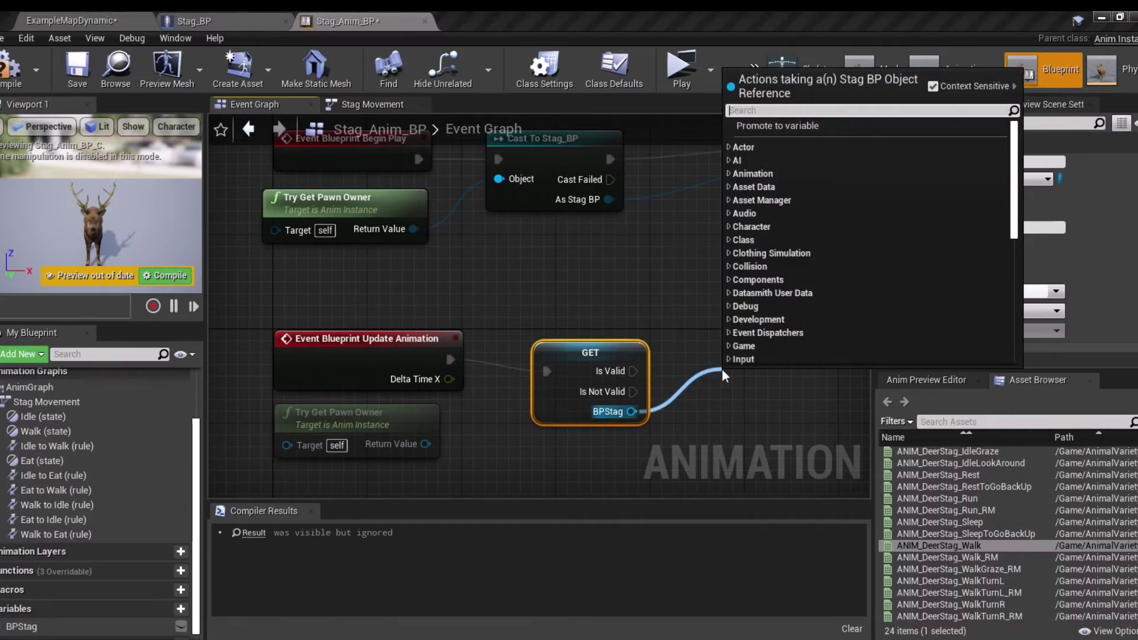
pyautogui.write('get velo')
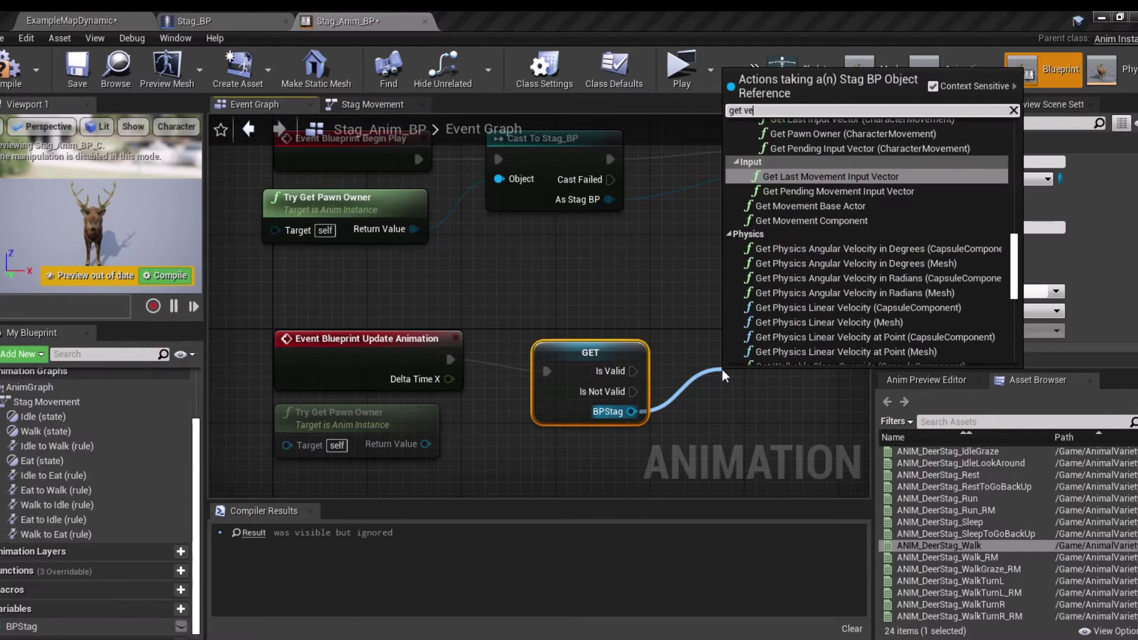
pyautogui.press('Return')
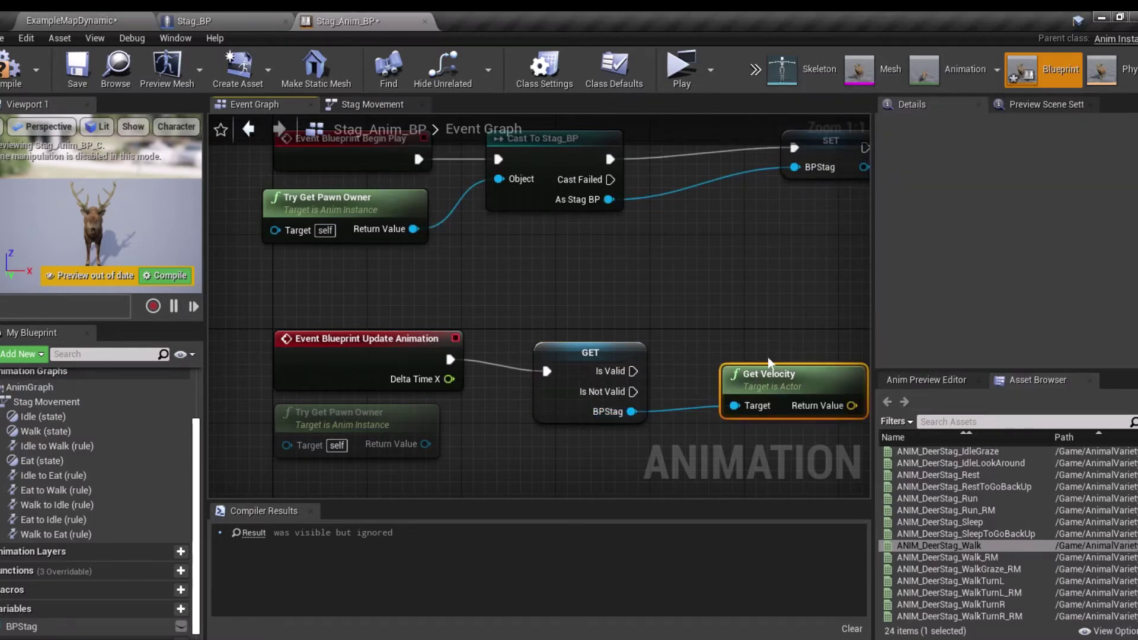
pyautogui.moveTo(767, 356)
pyautogui.mouseDown(button='right')
pyautogui.moveTo(704, 332)
pyautogui.moveTo(462, 296)
pyautogui.mouseUp(button='right')
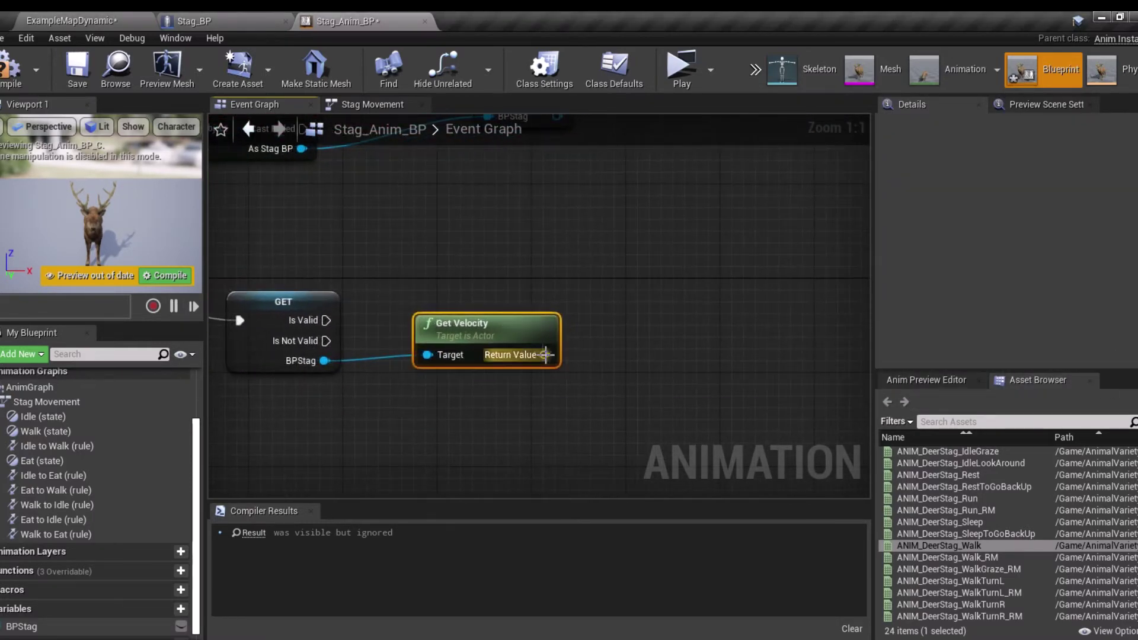
pyautogui.rightClick(545, 355)
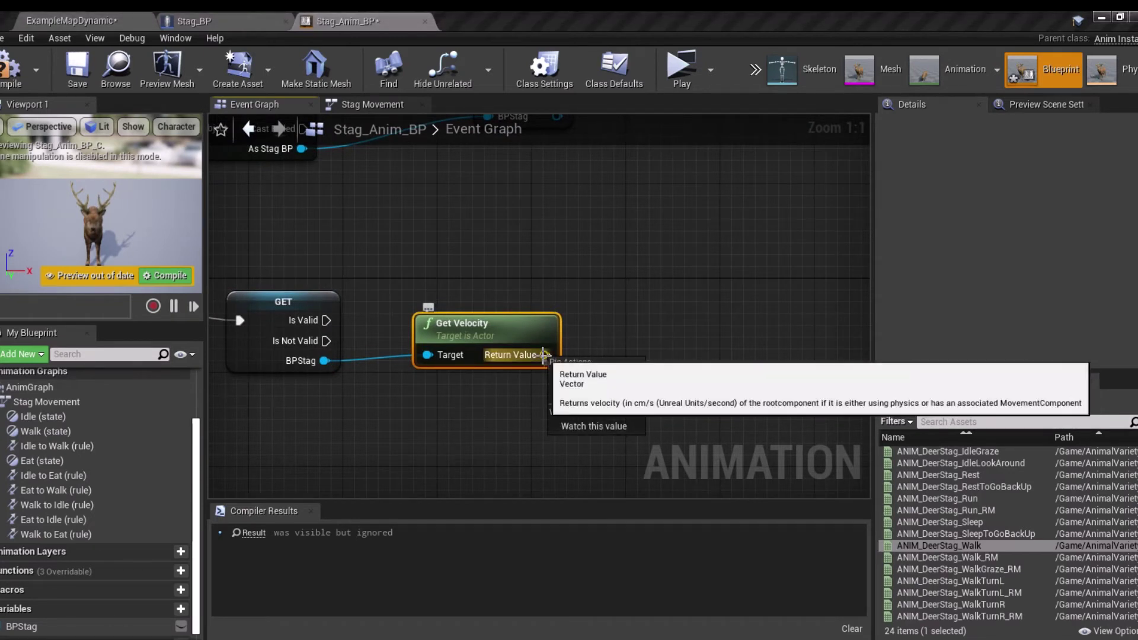
pyautogui.moveTo(546, 355); pyautogui.dragTo(622, 341)
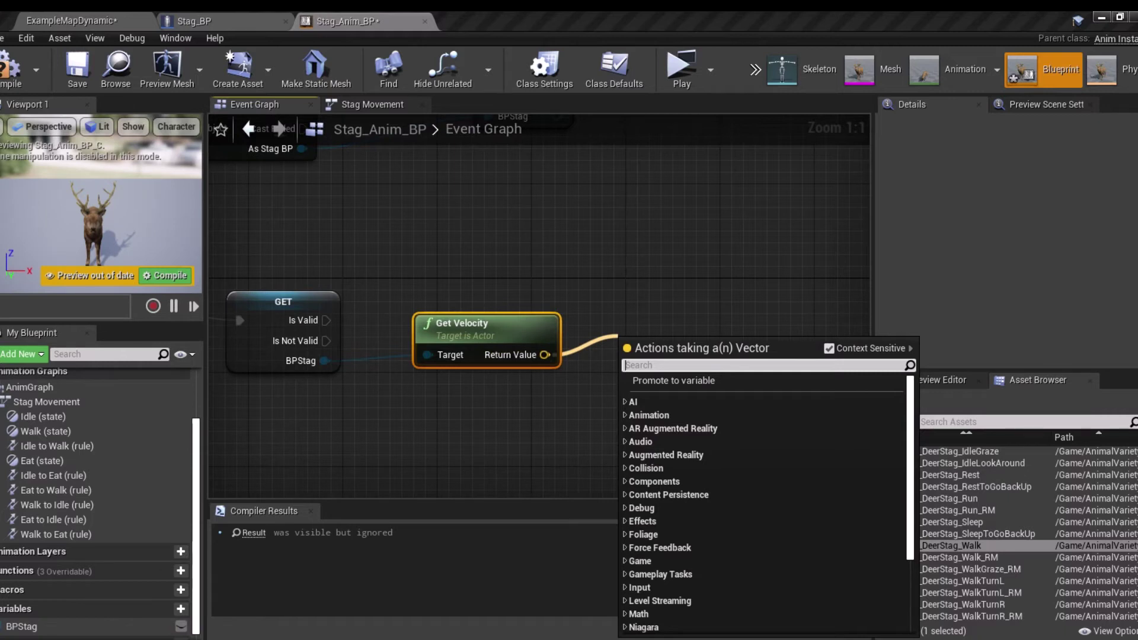
pyautogui.write('vecto')
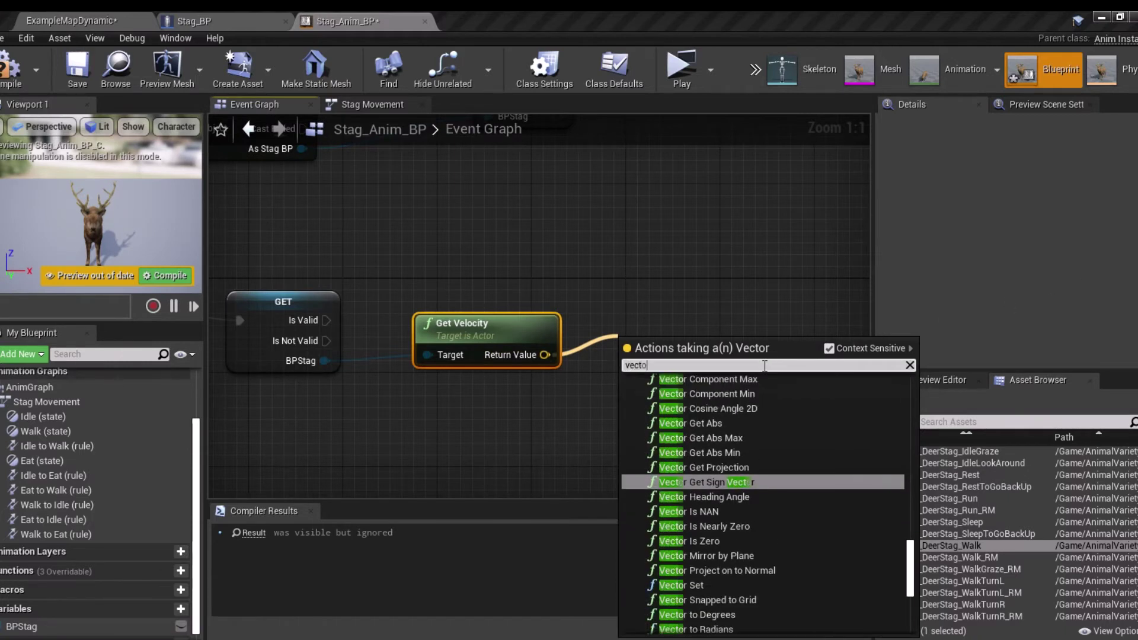
pyautogui.write('r len')
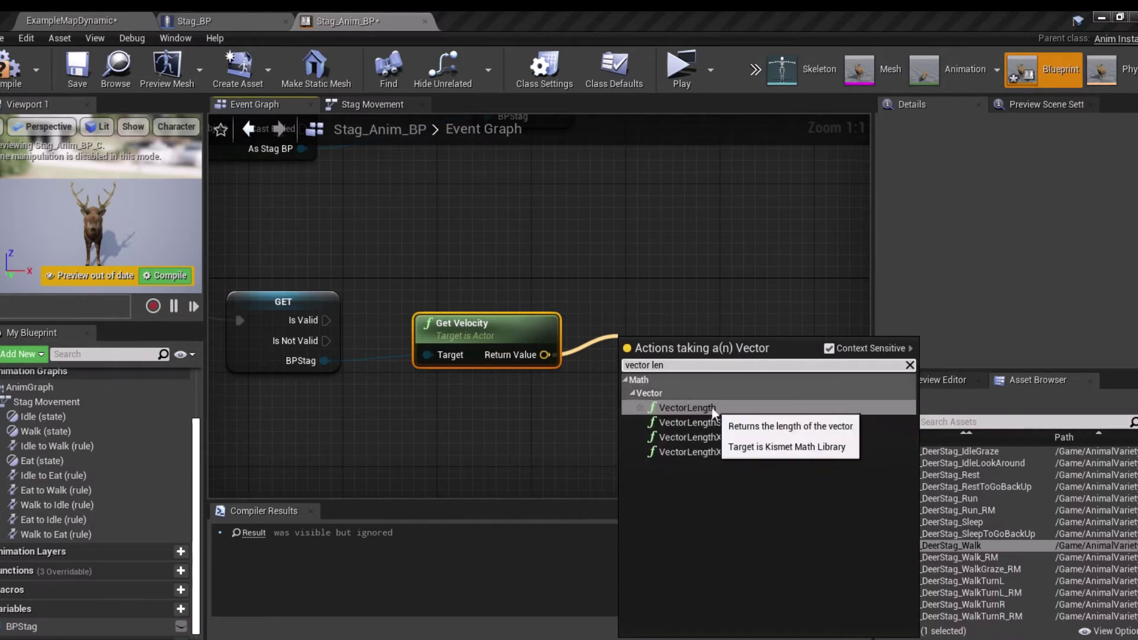
pyautogui.click(694, 409)
# Step: Promote the velocity length to a new Speed variable, set after the Is Valid check
pyautogui.rightClick(726, 367)
pyautogui.click(774, 388)
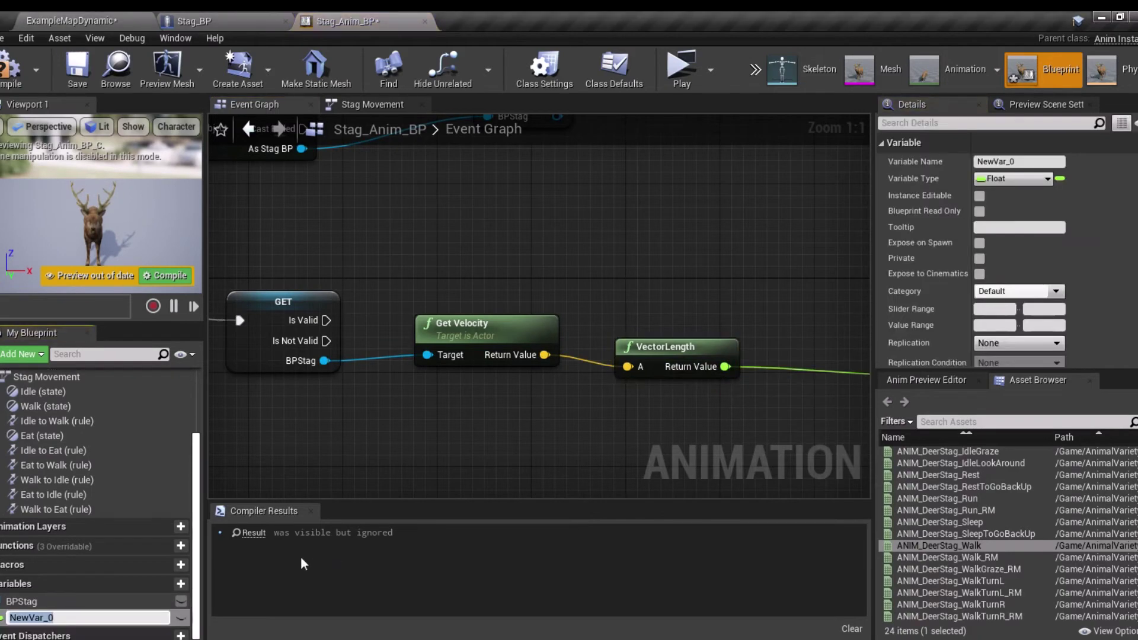
pyautogui.write('Speed')
pyautogui.press('Return')
pyautogui.moveTo(658, 409); pyautogui.dragTo(453, 410, button='right')
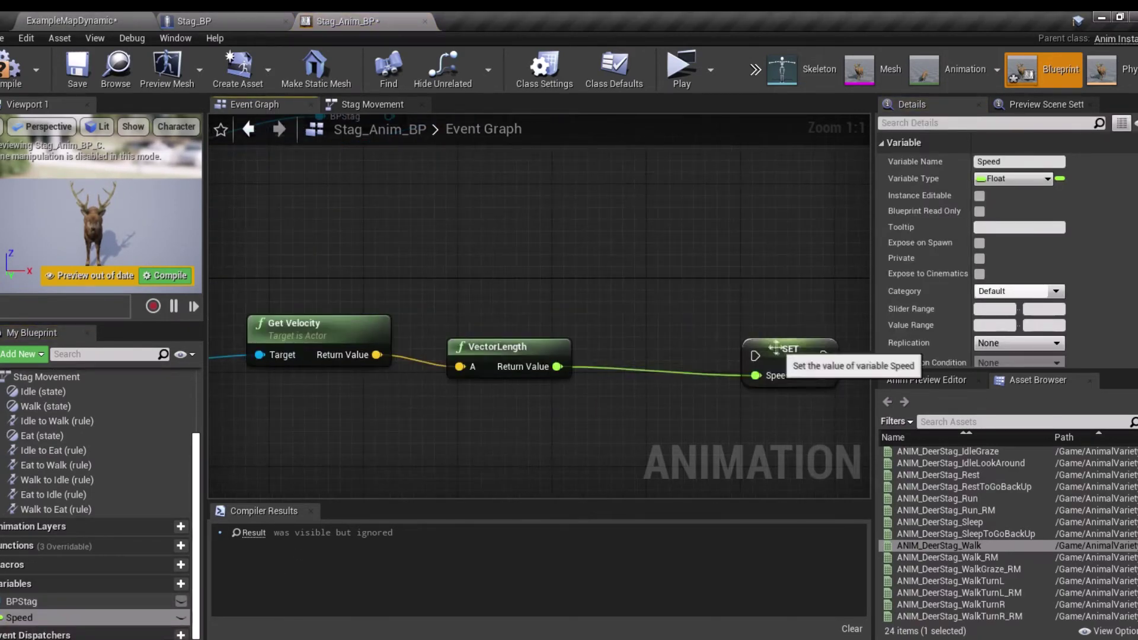
pyautogui.moveTo(800, 352); pyautogui.dragTo(568, 307)
pyautogui.moveTo(465, 345); pyautogui.dragTo(623, 345, button='right')
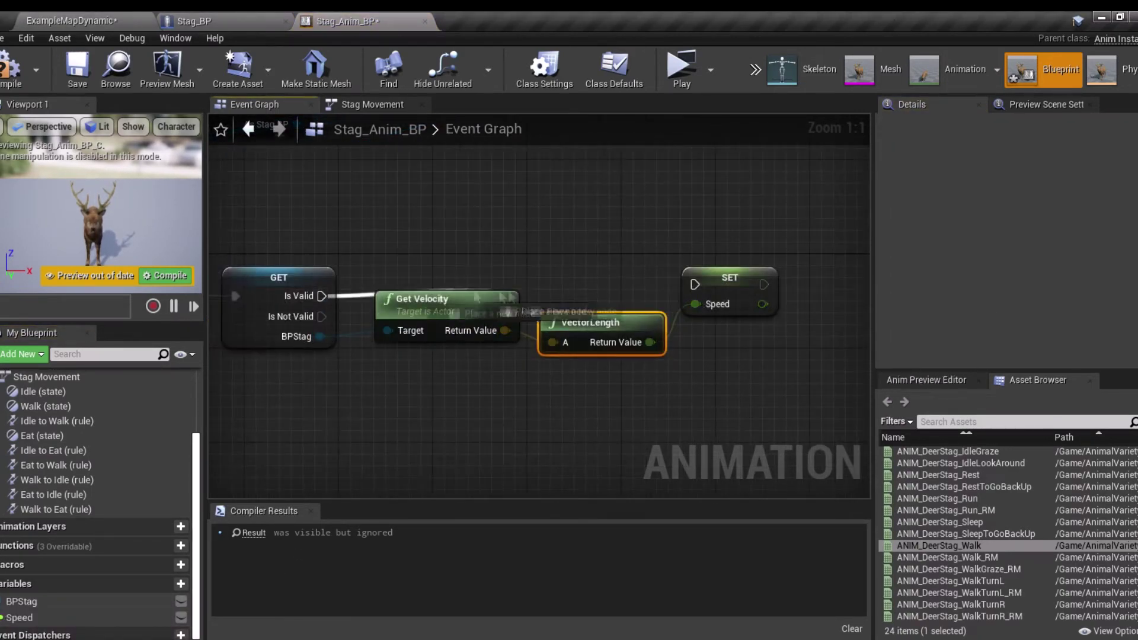
pyautogui.moveTo(374, 297); pyautogui.dragTo(461, 323)
pyautogui.click(371, 104)
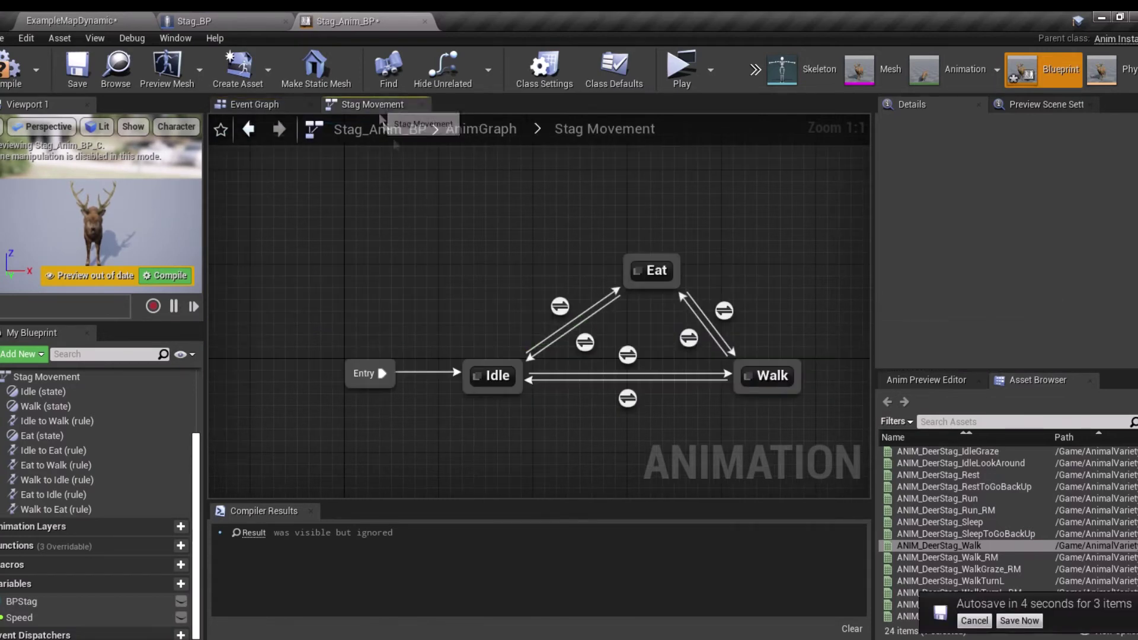
# Step: Make the Idle to Walk rule require Speed != 0.0
pyautogui.click(627, 355)
pyautogui.doubleClick(629, 356)
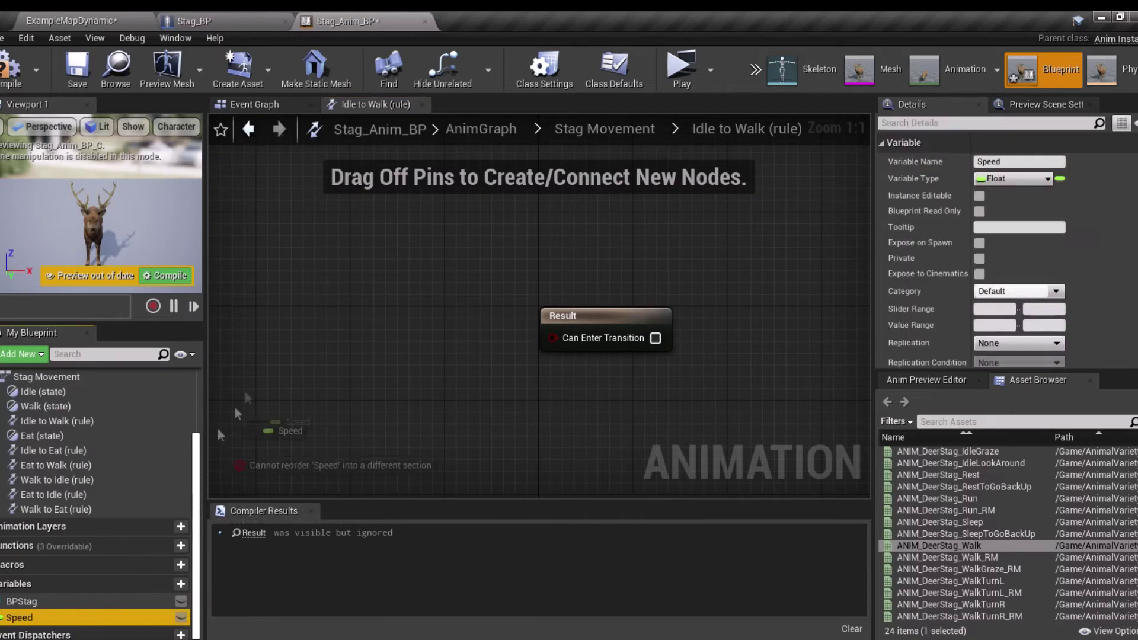
pyautogui.moveTo(18, 617); pyautogui.dragTo(289, 257)
pyautogui.click(316, 272)
pyautogui.moveTo(374, 272); pyautogui.dragTo(414, 302)
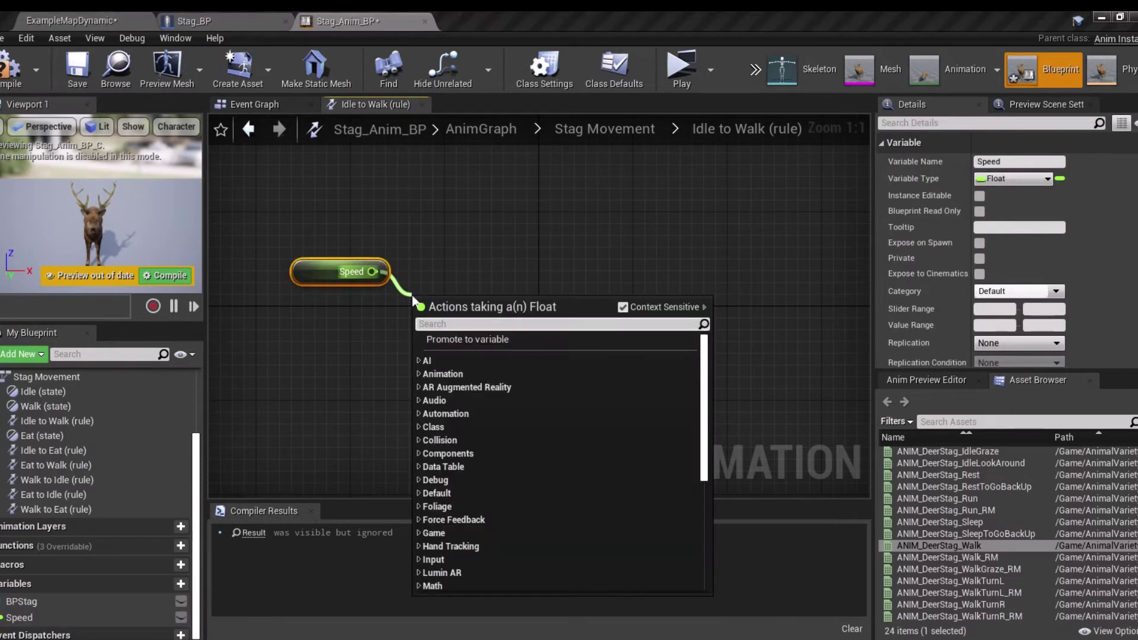
pyautogui.write('!=')
pyautogui.click(480, 366)
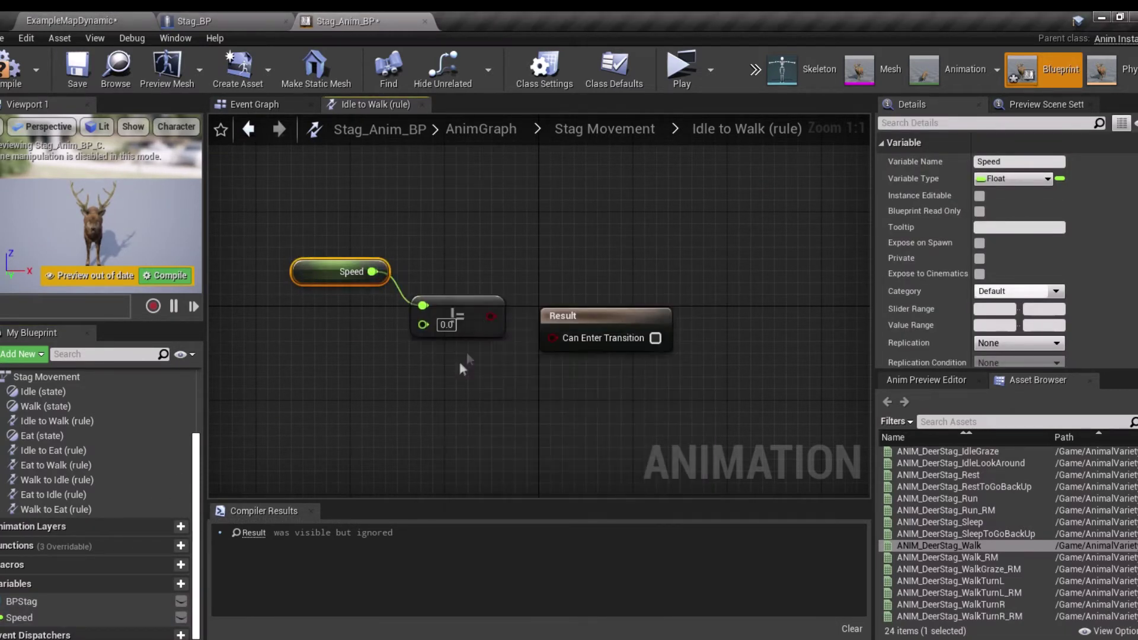
pyautogui.moveTo(519, 328); pyautogui.dragTo(551, 336)
pyautogui.click(604, 125)
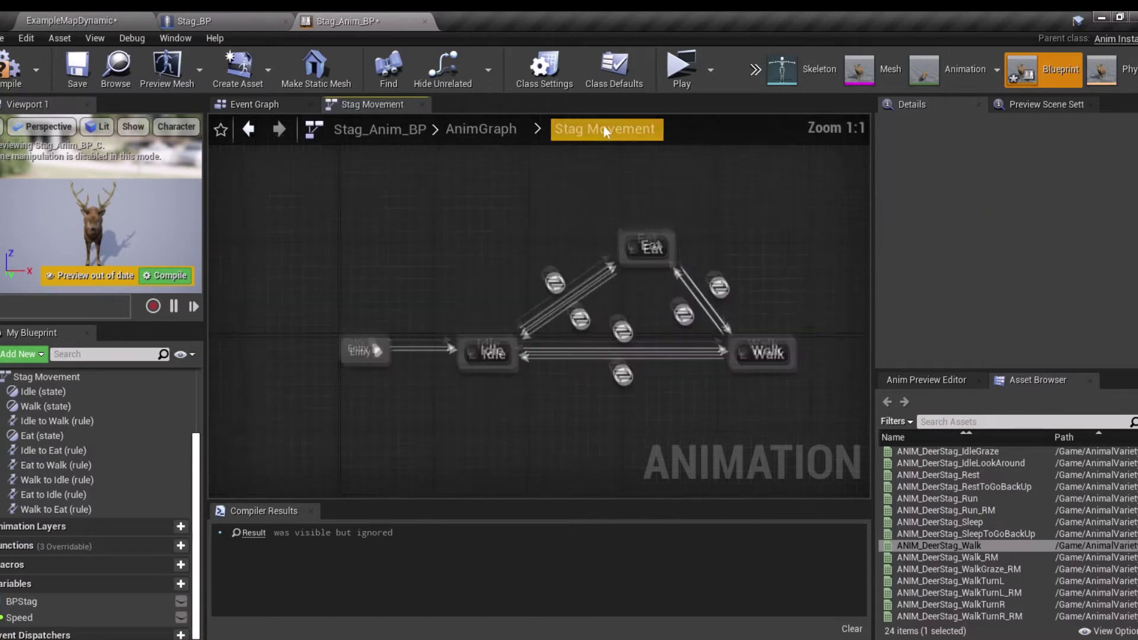
# Step: Make the Walk to Idle rule require Speed == 0.0
pyautogui.doubleClick(622, 366)
pyautogui.moveTo(19, 617); pyautogui.dragTo(300, 314)
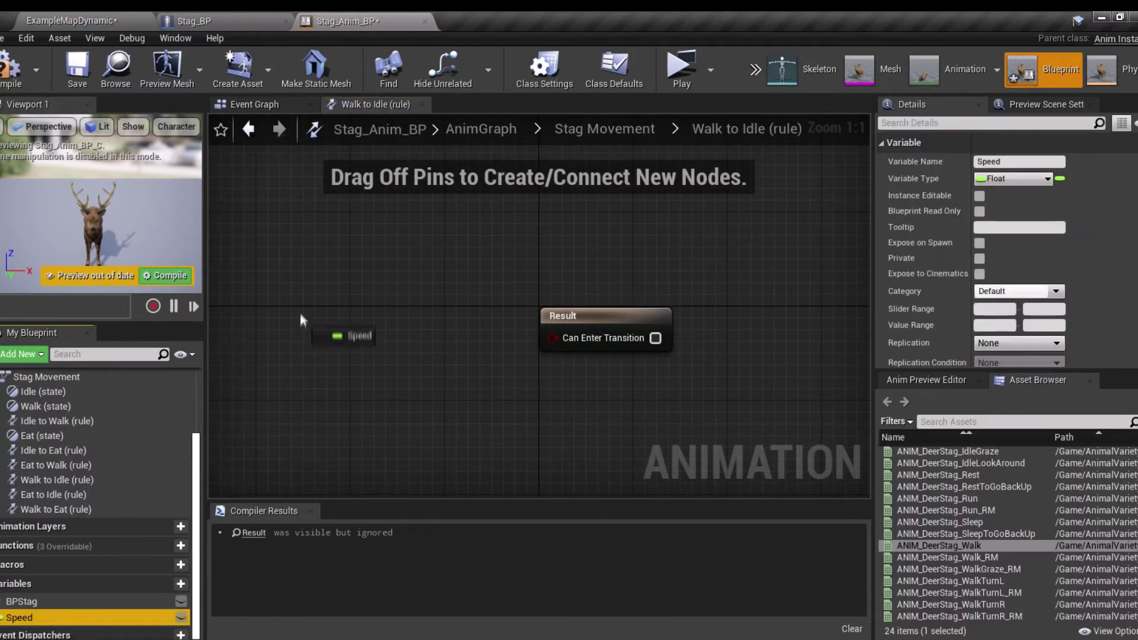
pyautogui.click(307, 268)
pyautogui.moveTo(361, 271); pyautogui.dragTo(421, 308)
pyautogui.write('==')
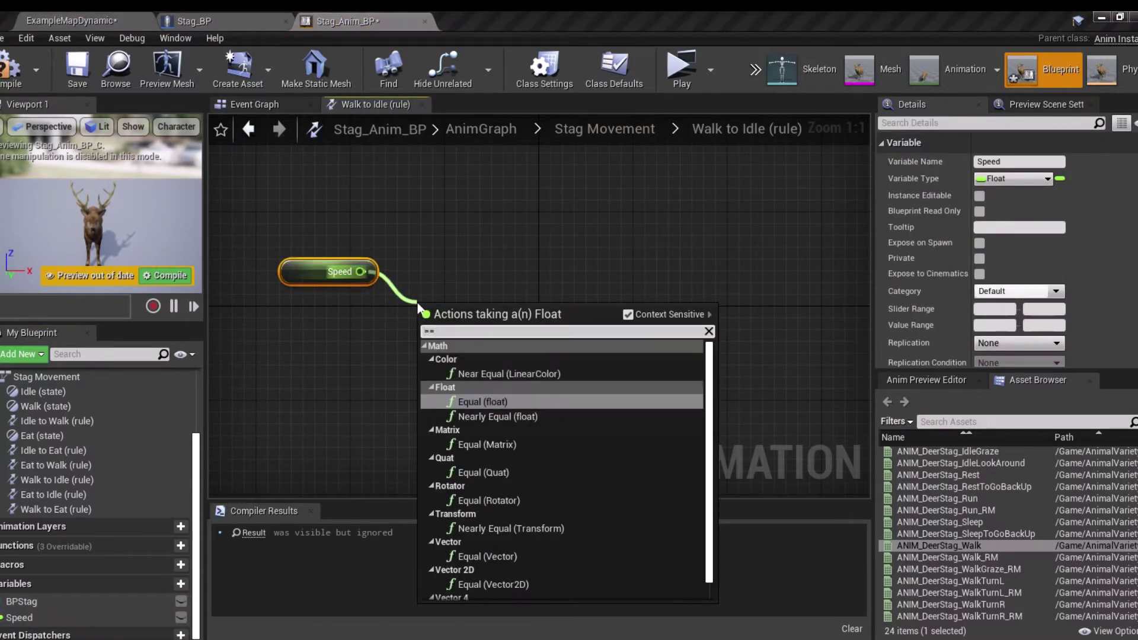
pyautogui.click(481, 395)
pyautogui.moveTo(503, 329); pyautogui.dragTo(551, 339)
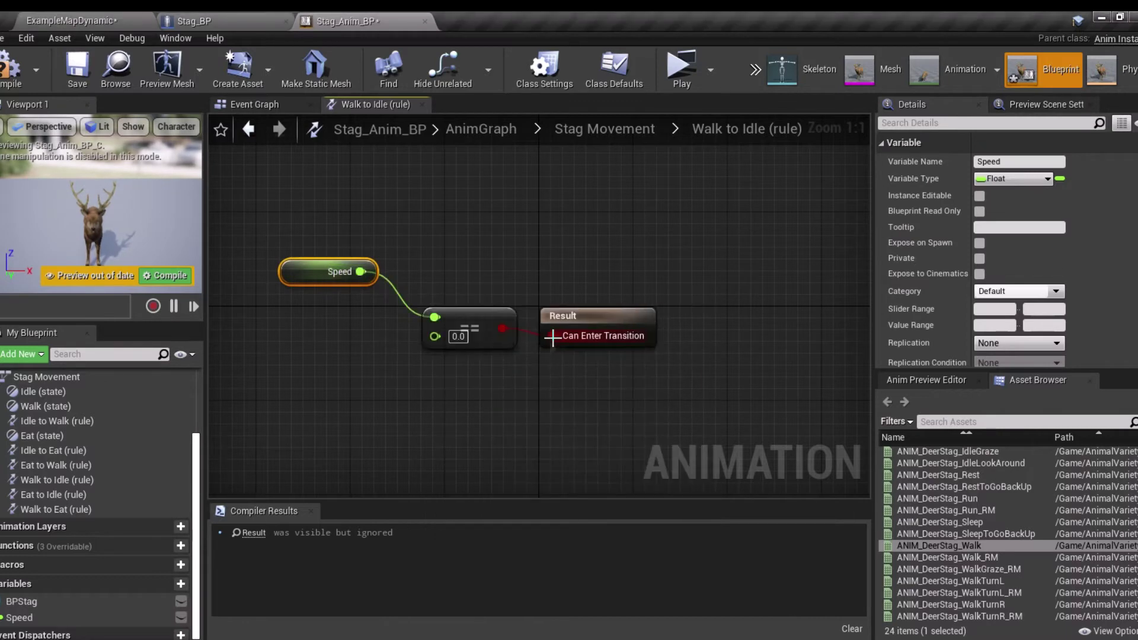
pyautogui.click(604, 128)
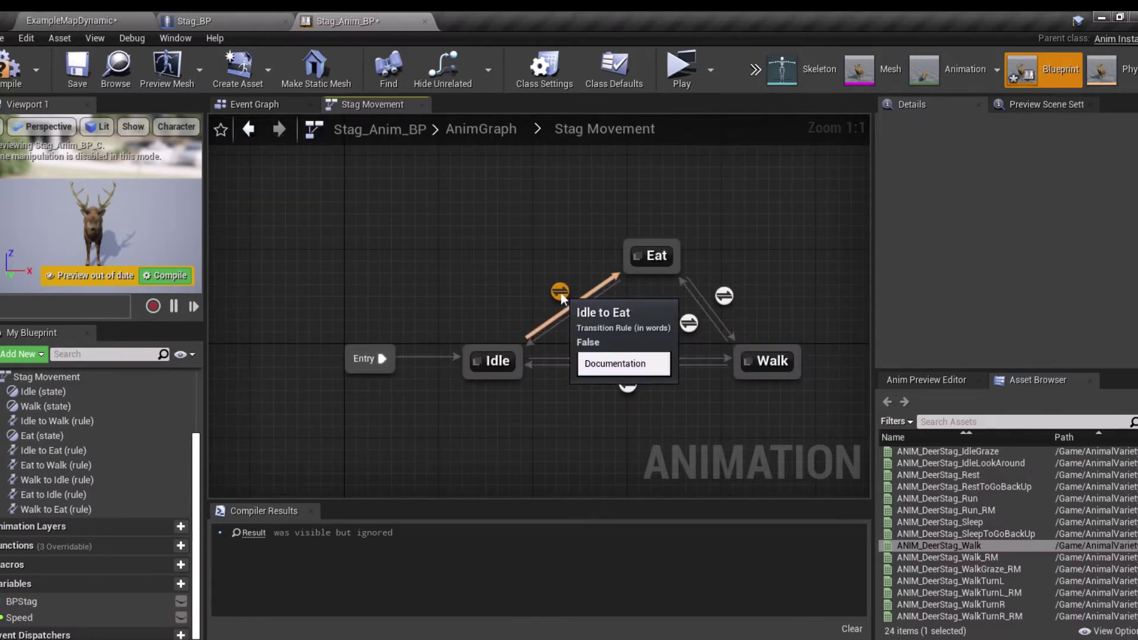
# Step: Make the Idle to Eat rule require Speed == 0.0
pyautogui.doubleClick(561, 292)
pyautogui.moveTo(18, 617)
pyautogui.mouseDown()
pyautogui.moveTo(300, 250)
pyautogui.moveTo(404, 289)
pyautogui.mouseUp()
pyautogui.click(304, 249)
pyautogui.write('==')
pyautogui.click(480, 373)
pyautogui.moveTo(479, 306); pyautogui.dragTo(551, 338)
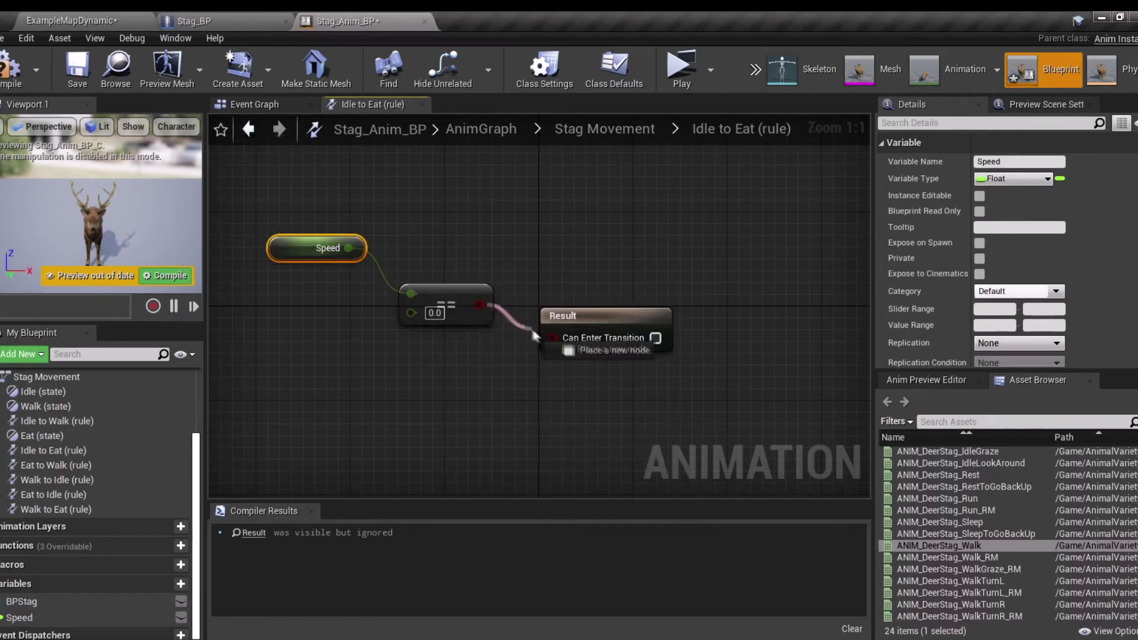
pyautogui.click(604, 128)
# Step: Make the Eat to Idle rule require Speed == 0.0
pyautogui.doubleClick(604, 241)
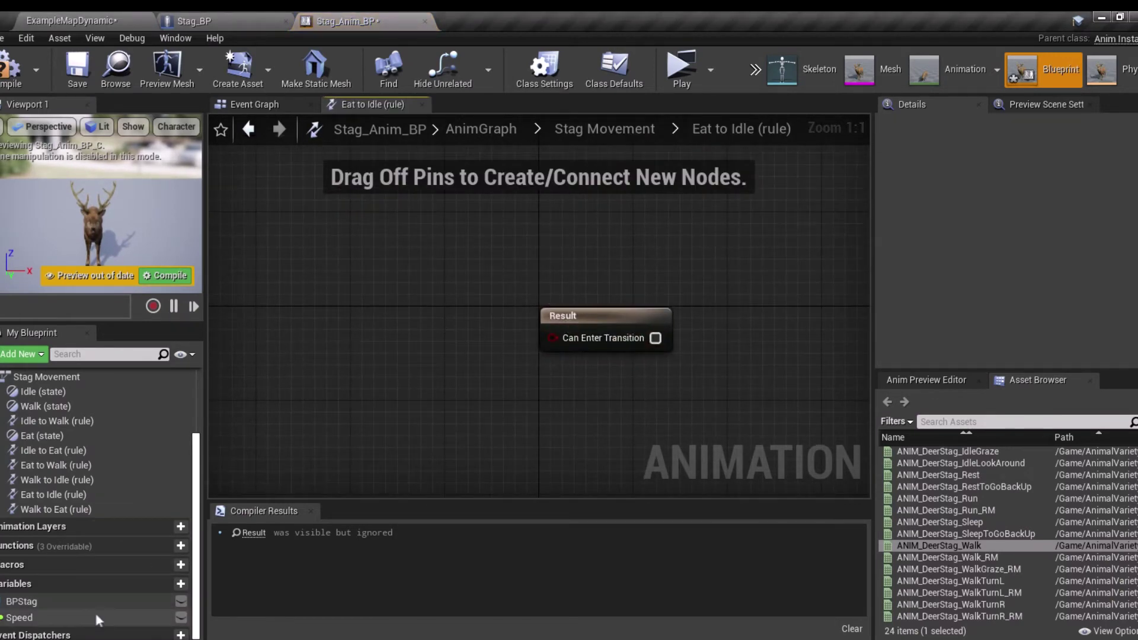
pyautogui.moveTo(19, 617); pyautogui.dragTo(294, 324)
pyautogui.click(307, 331)
pyautogui.moveTo(389, 283); pyautogui.dragTo(409, 301)
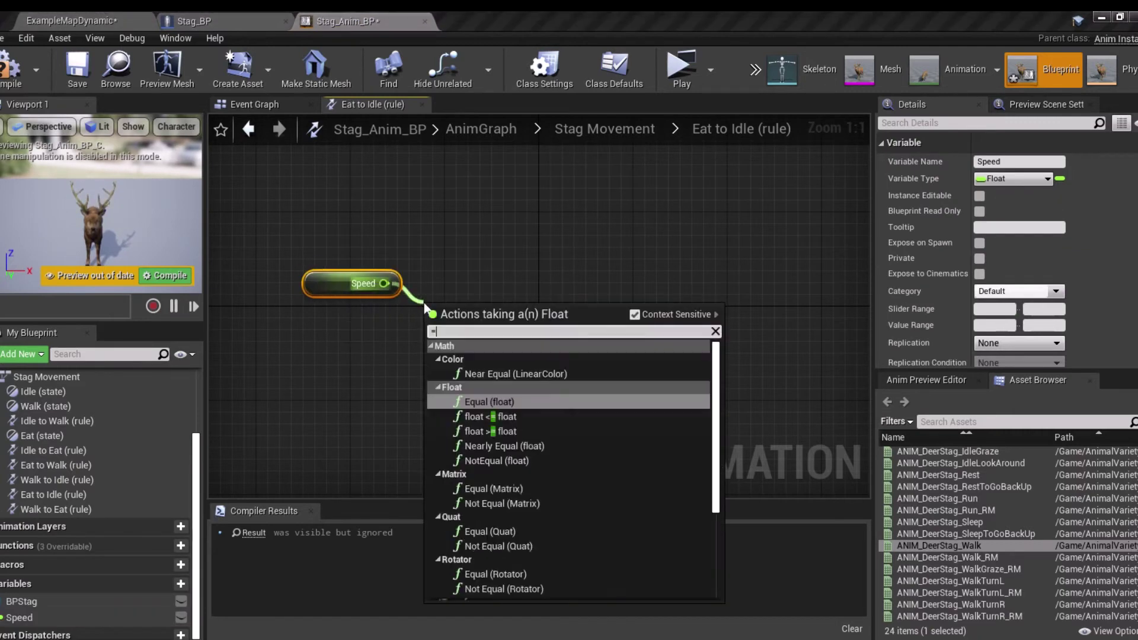
pyautogui.click(481, 391)
pyautogui.moveTo(502, 318); pyautogui.dragTo(552, 338)
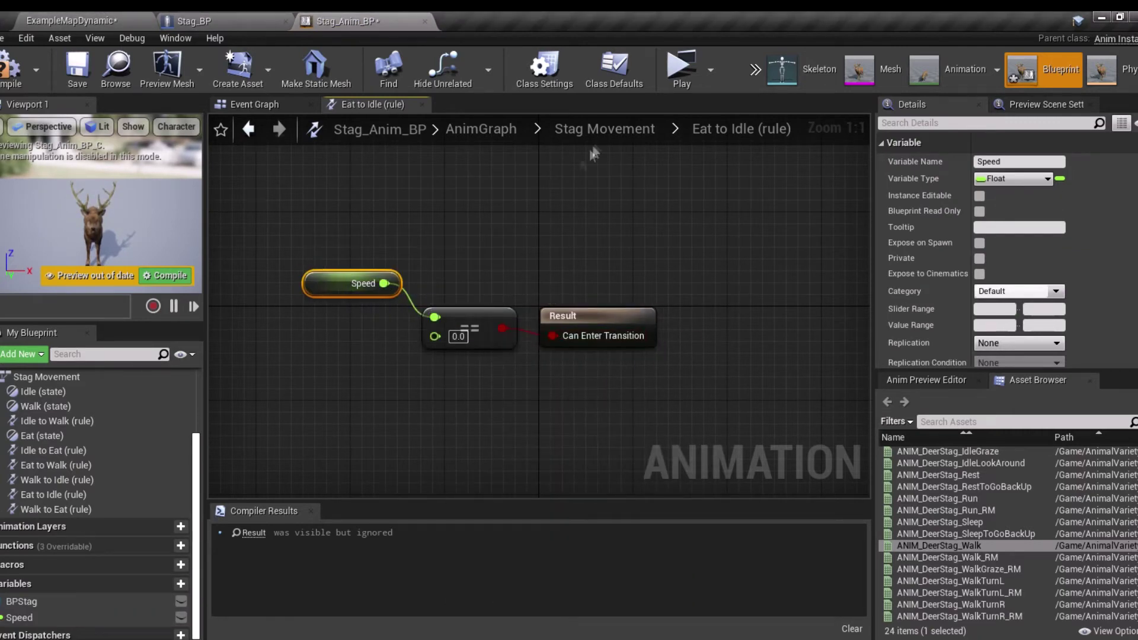
pyautogui.click(604, 129)
# Step: Make the Eat to Walk rule require Speed != 0.0
pyautogui.doubleClick(725, 294)
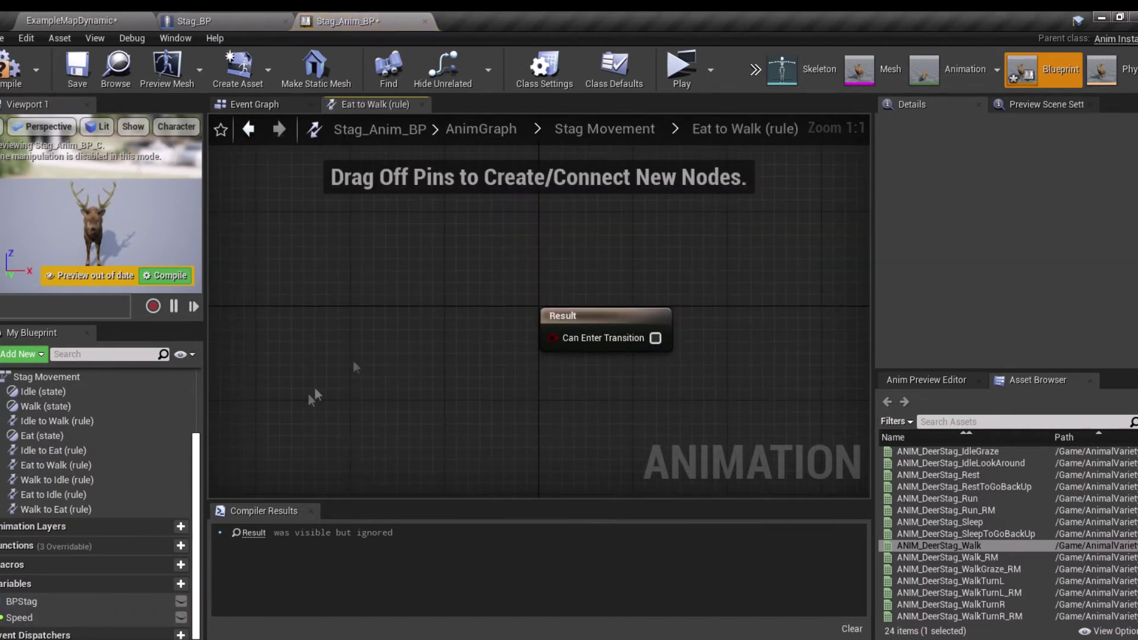
pyautogui.moveTo(36, 620)
pyautogui.mouseDown()
pyautogui.moveTo(312, 271)
pyautogui.moveTo(406, 293)
pyautogui.mouseUp()
pyautogui.write('!=')
pyautogui.press('Return')
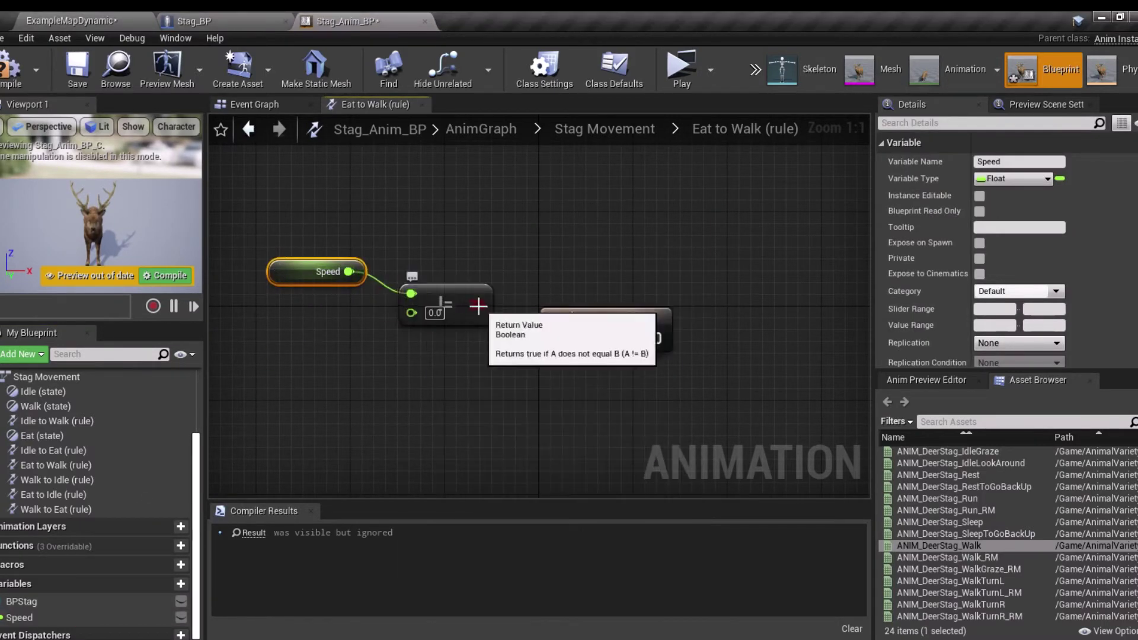
pyautogui.moveTo(480, 307); pyautogui.dragTo(552, 335)
pyautogui.click(605, 128)
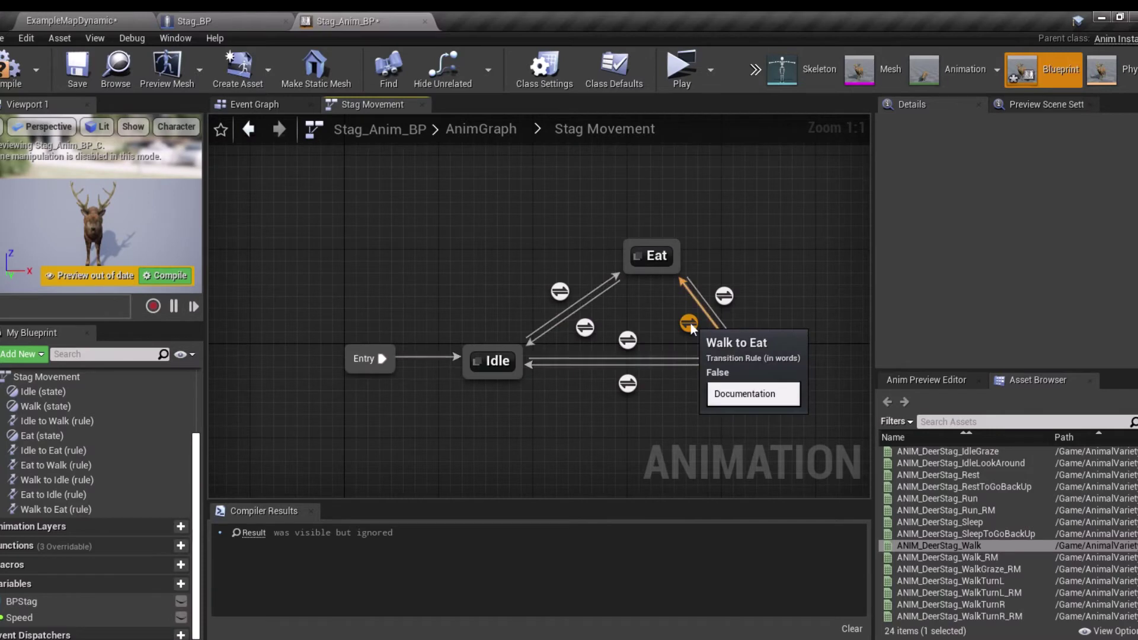
# Step: Require Speed == 0.0 for Walk to Eat, then compile Stag_Anim_BP
pyautogui.doubleClick(691, 321)
pyautogui.moveTo(19, 617); pyautogui.dragTo(303, 253)
pyautogui.click(325, 270)
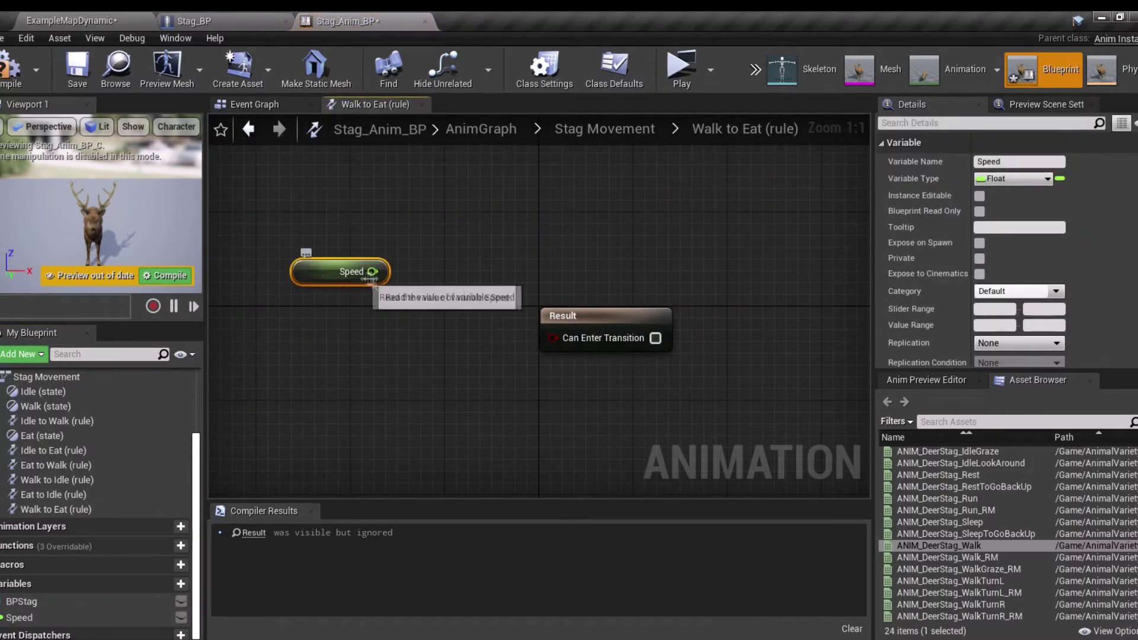
pyautogui.moveTo(374, 272); pyautogui.dragTo(414, 291)
pyautogui.write('==')
pyautogui.press('Return')
pyautogui.moveTo(491, 316); pyautogui.dragTo(551, 335)
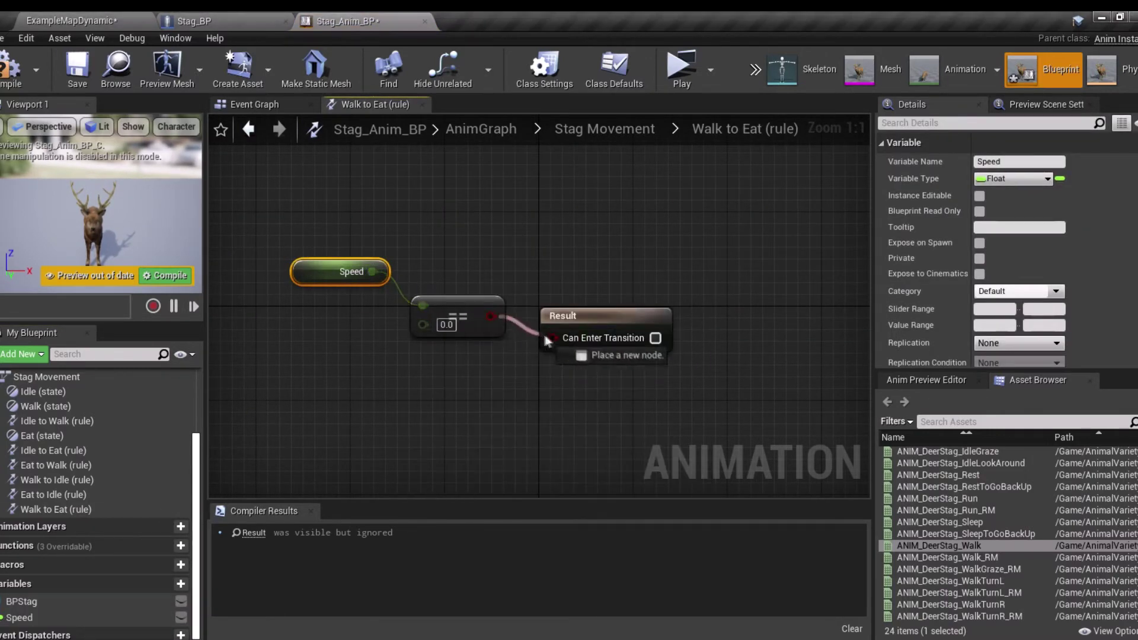
pyautogui.click(11, 71)
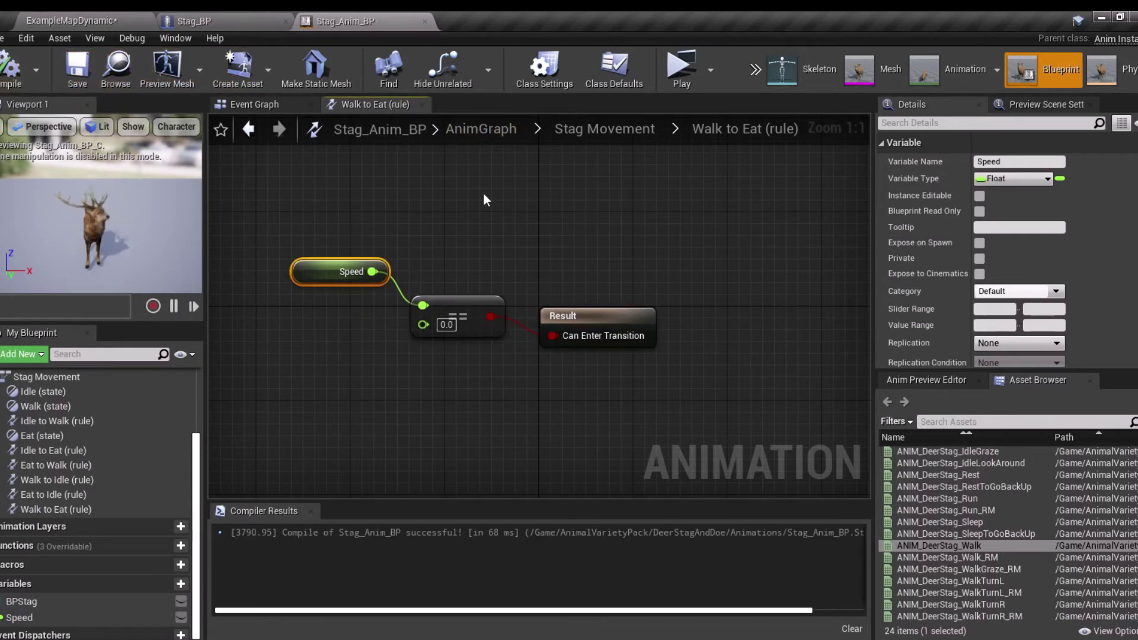
# Step: Create a new E_Stag enumeration asset in the DeerStagAndDoe Meshes folder
pyautogui.click(71, 19)
pyautogui.click(489, 481)
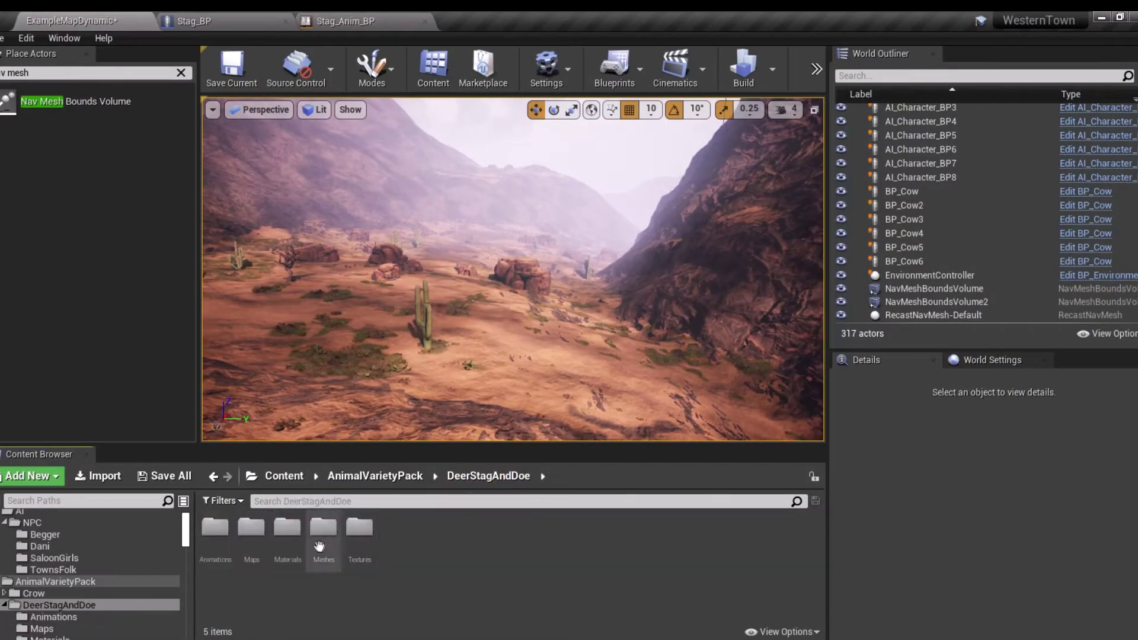
pyautogui.doubleClick(320, 533)
pyautogui.rightClick(545, 533)
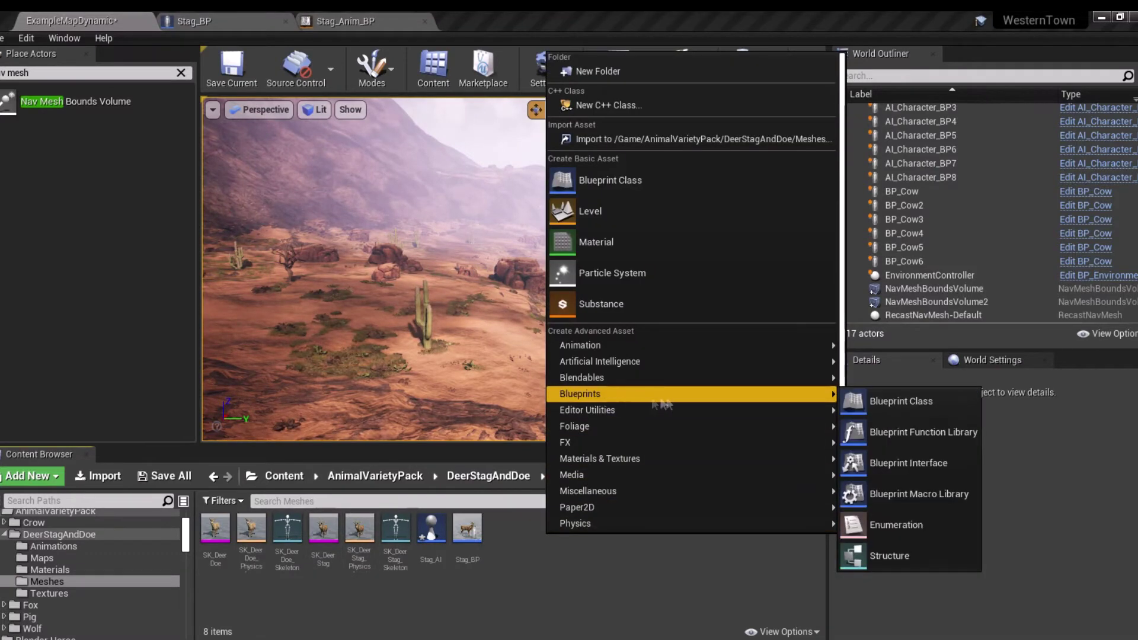
pyautogui.click(905, 522)
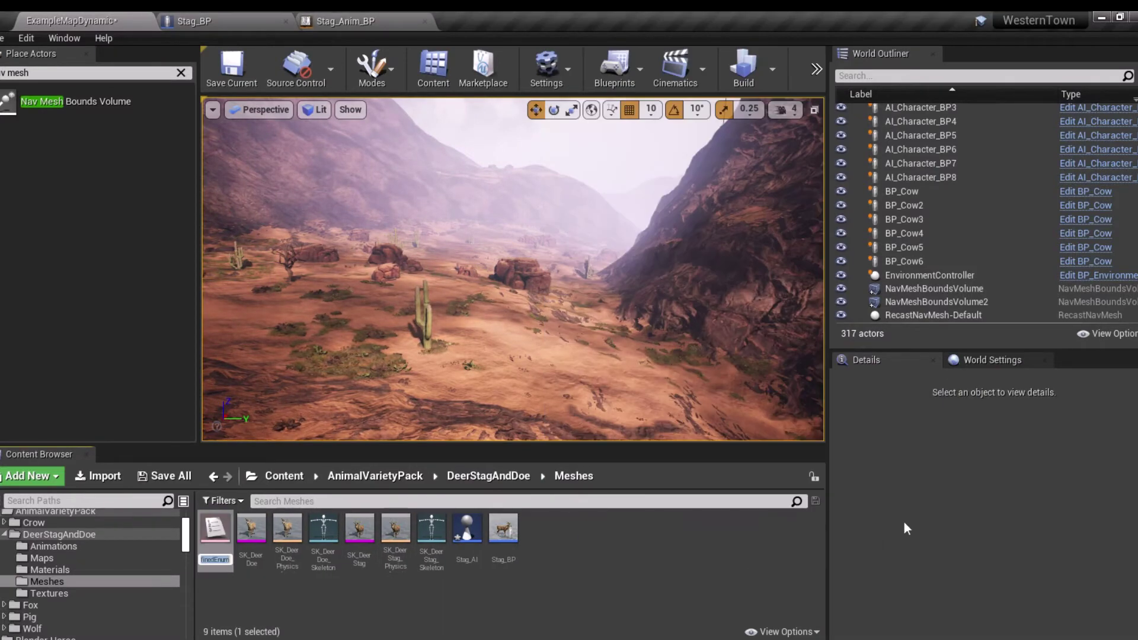
pyautogui.write('_Stag')
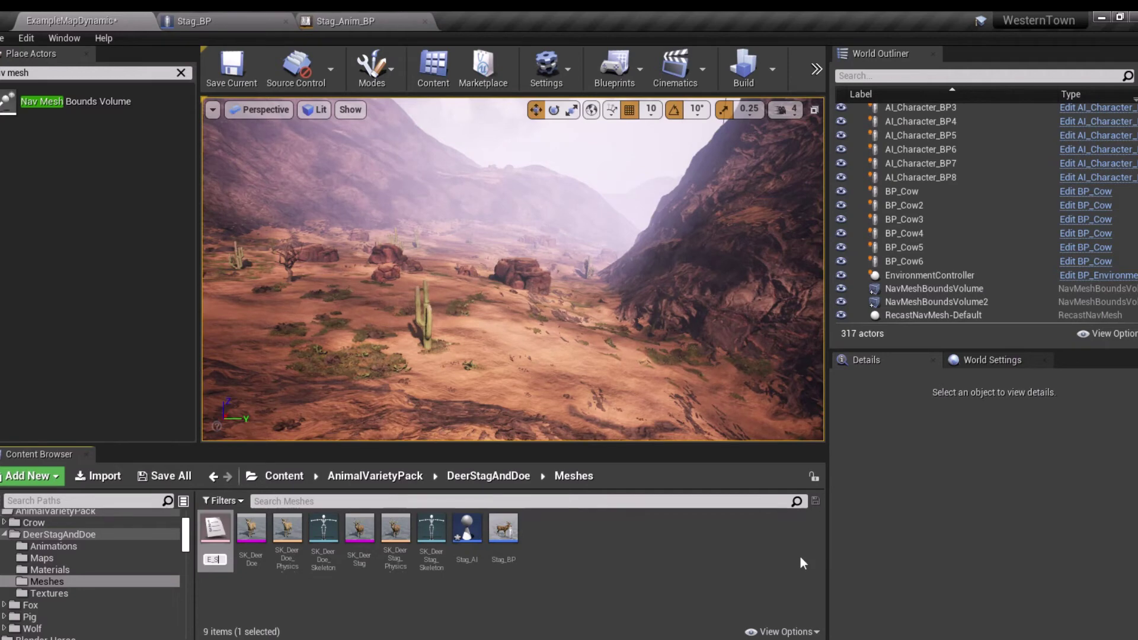
# Step: Add a Roam entry to E_Stag and save it
pyautogui.doubleClick(215, 533)
pyautogui.click(1129, 145)
pyautogui.doubleClick(188, 165)
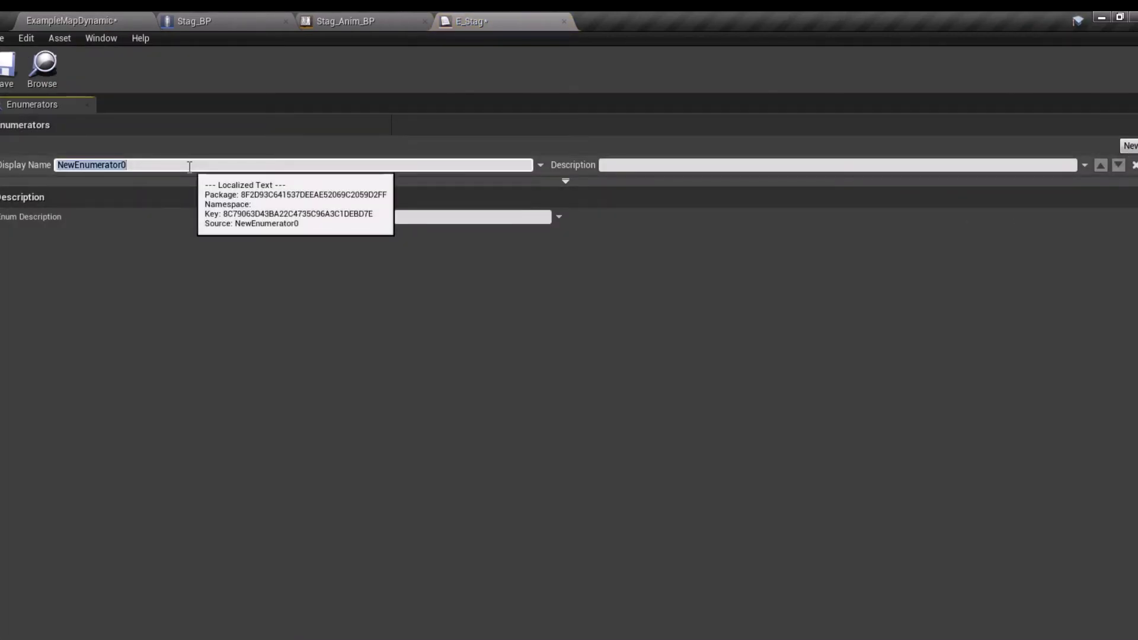
pyautogui.press('Return')
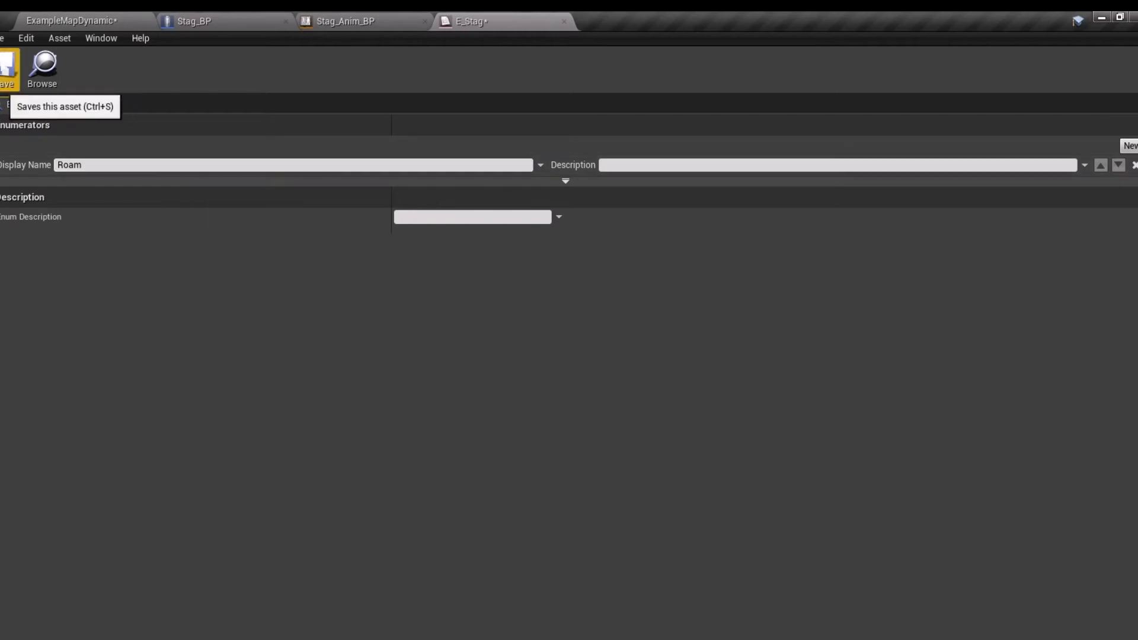
pyautogui.click(8, 69)
pyautogui.click(564, 21)
pyautogui.click(72, 19)
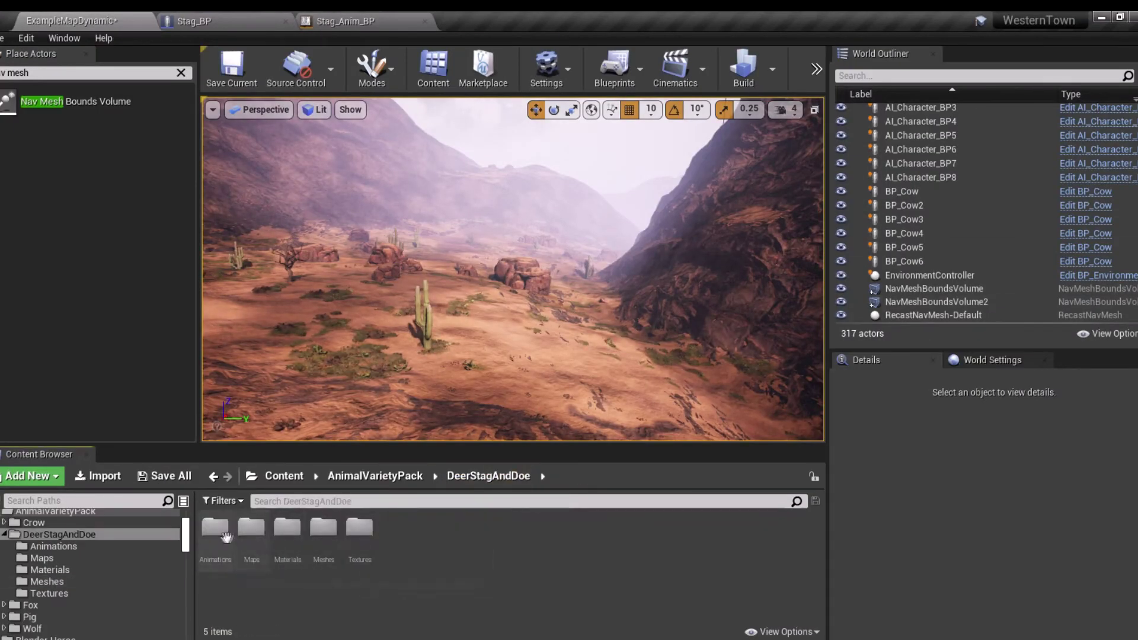
# Step: Create Stag_Anim_Montage from ANIM_DeerStag_IdleGraze in the Animations folder
pyautogui.doubleClick(217, 529)
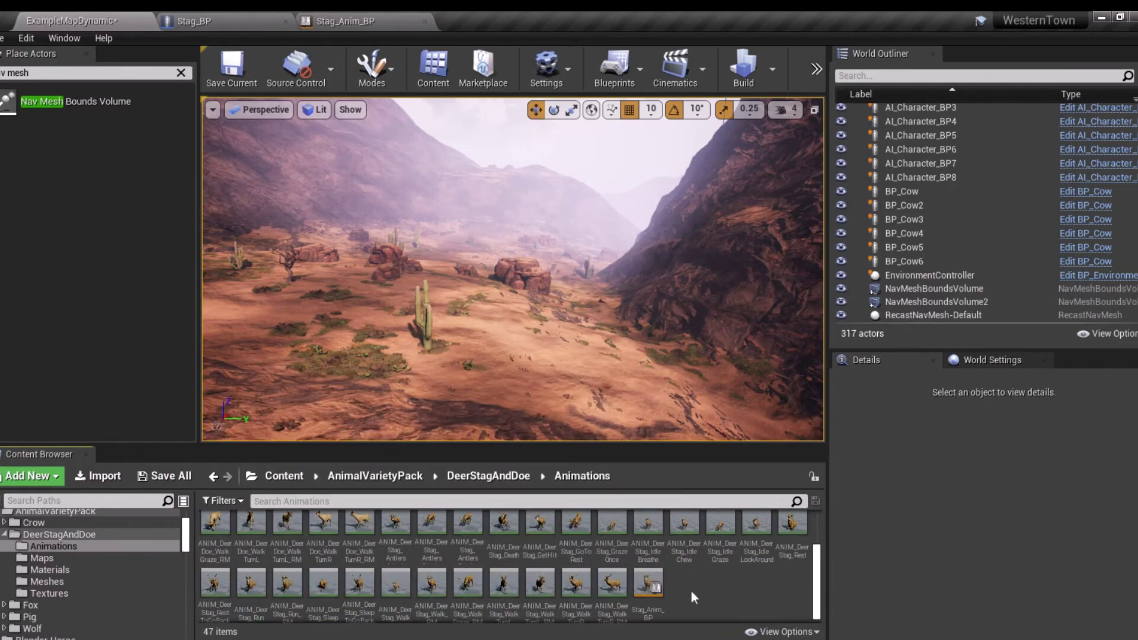
pyautogui.rightClick(719, 530)
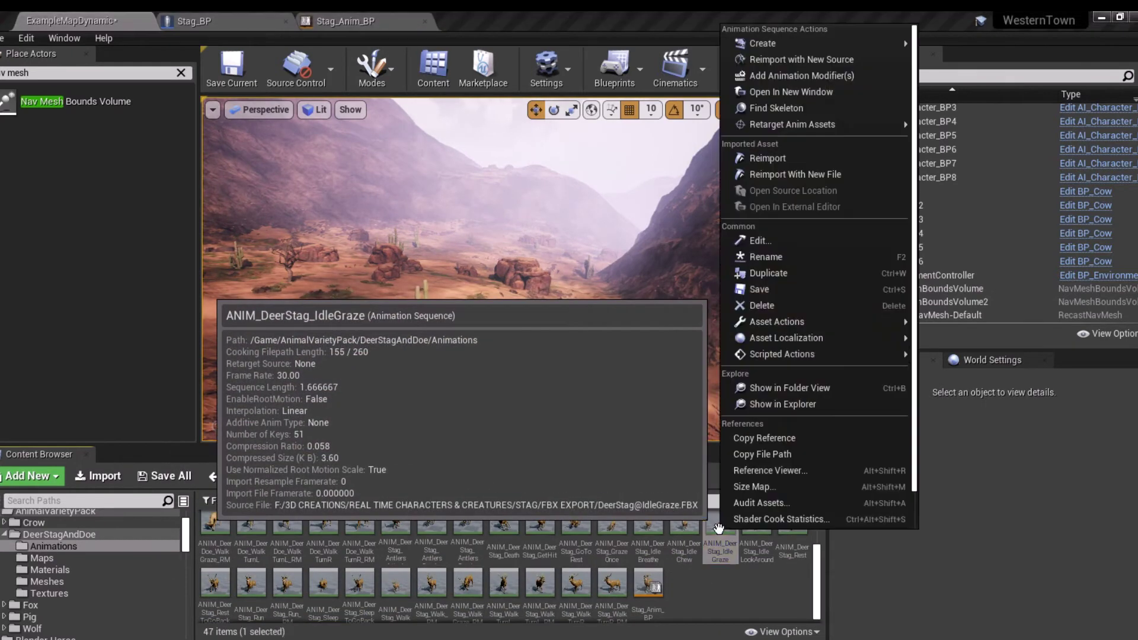
pyautogui.click(1062, 62)
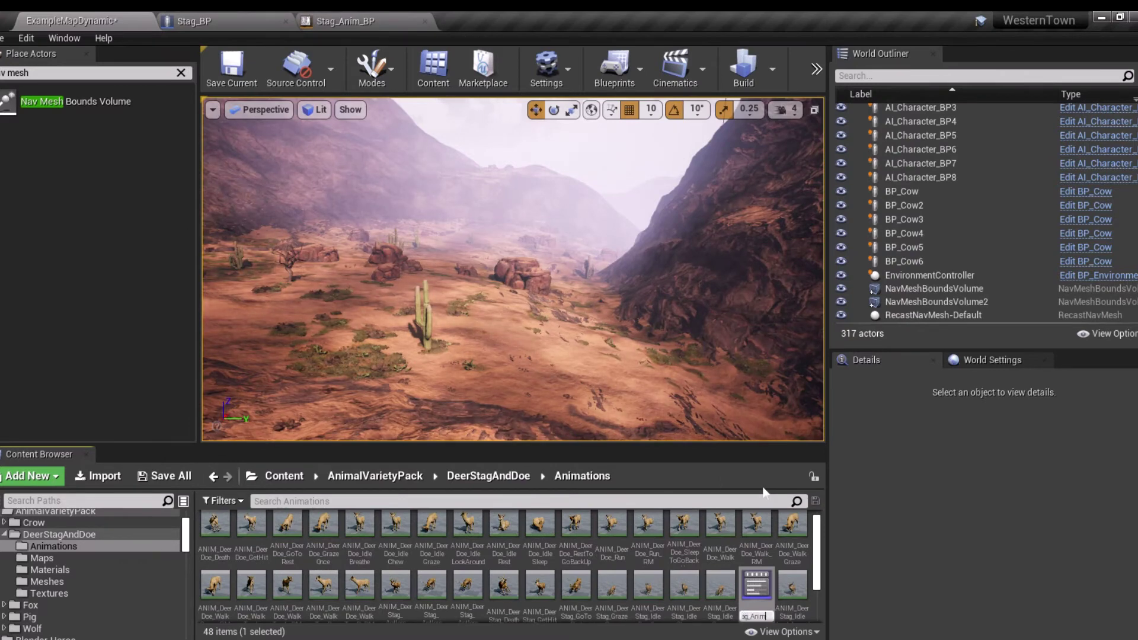
pyautogui.press('Return')
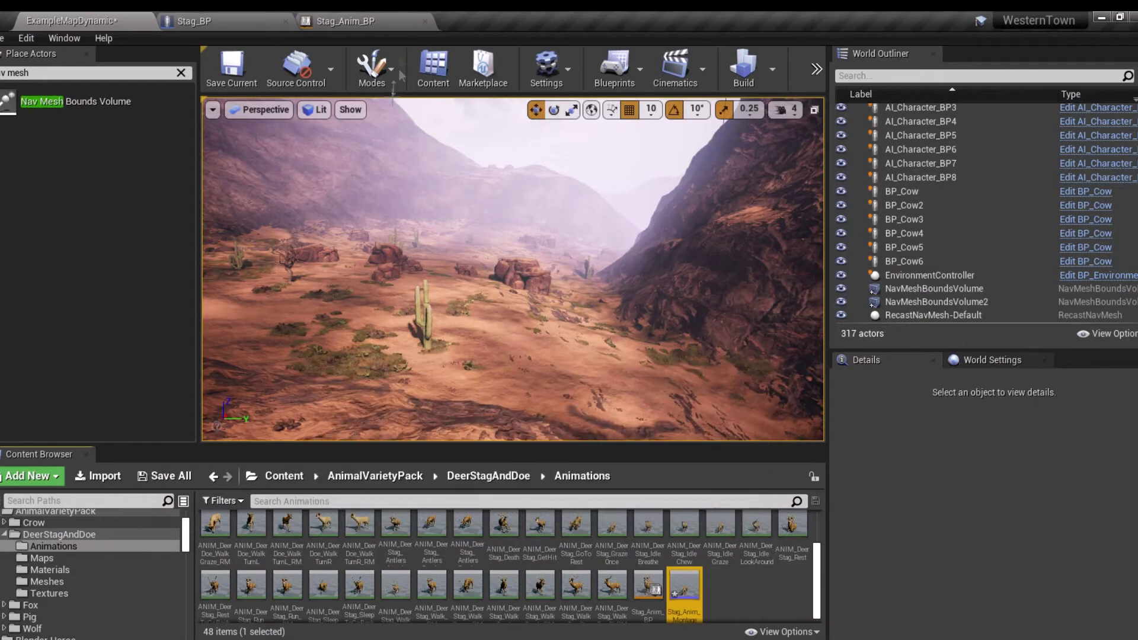
# Step: In Stag_BP's Event Graph, follow BeginPlay with a Switch on E_Stag
pyautogui.click(229, 25)
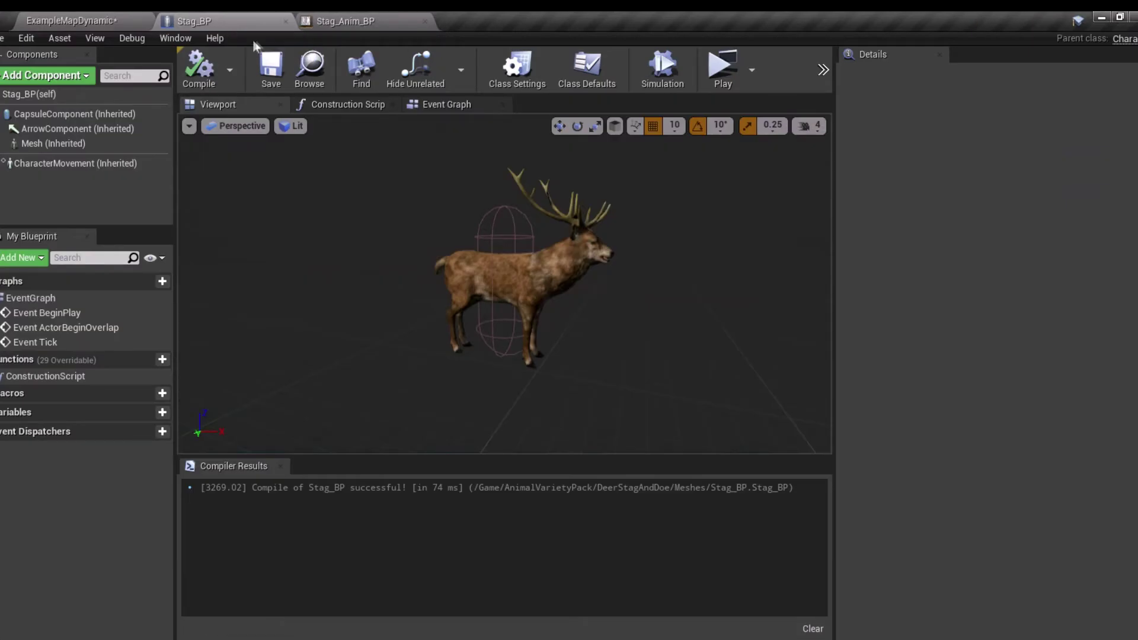
pyautogui.click(445, 105)
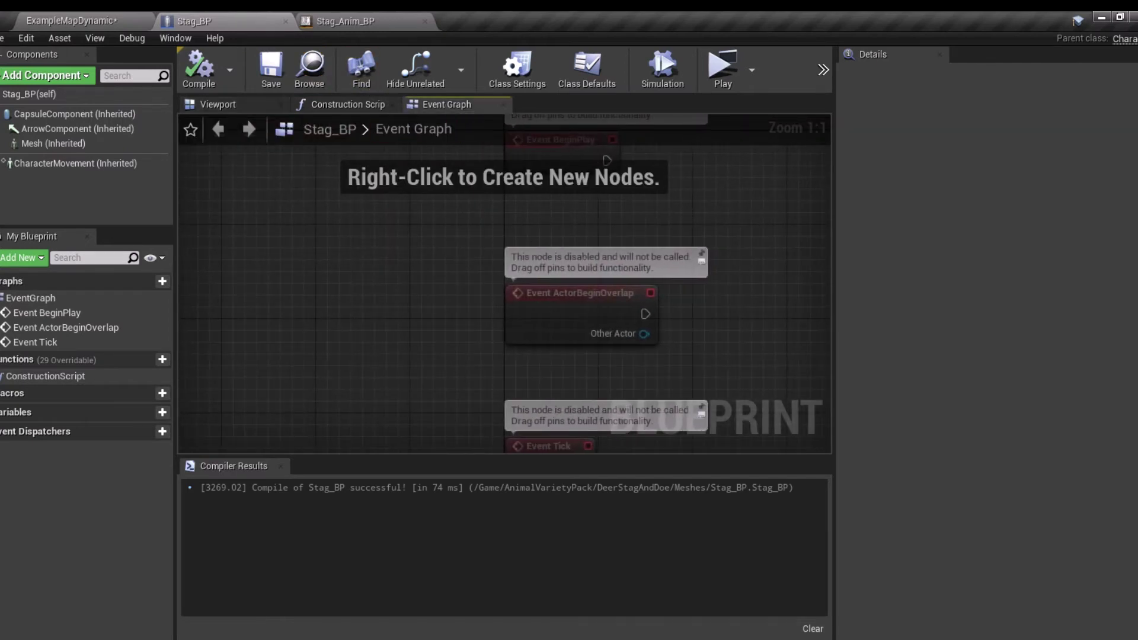
pyautogui.moveTo(665, 209); pyautogui.dragTo(479, 278, button='right')
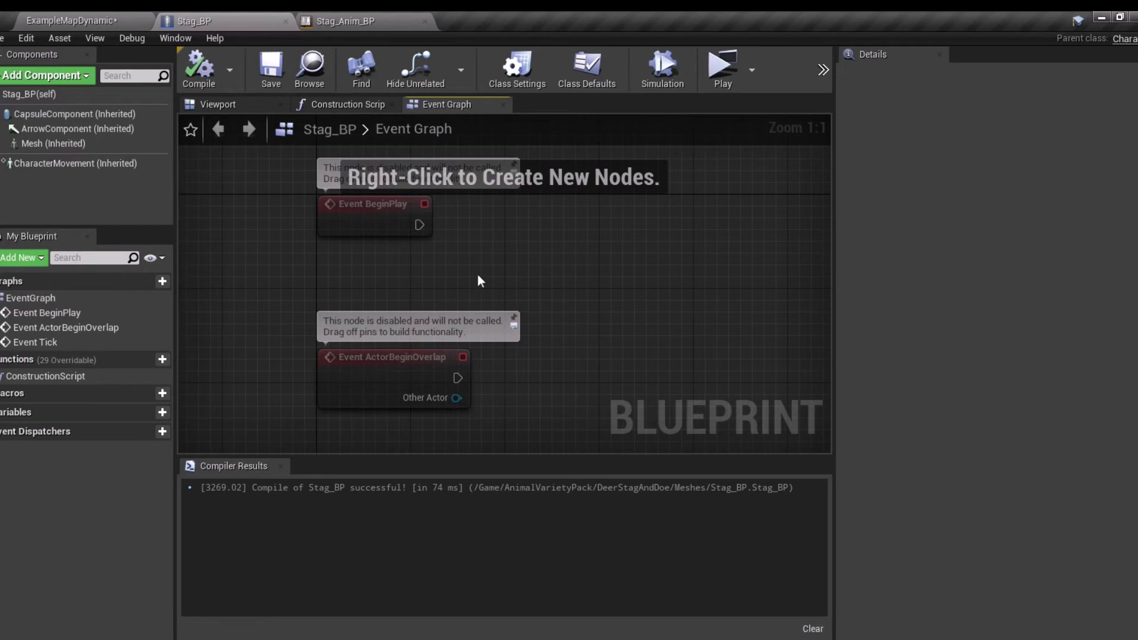
pyautogui.moveTo(418, 225); pyautogui.dragTo(498, 216)
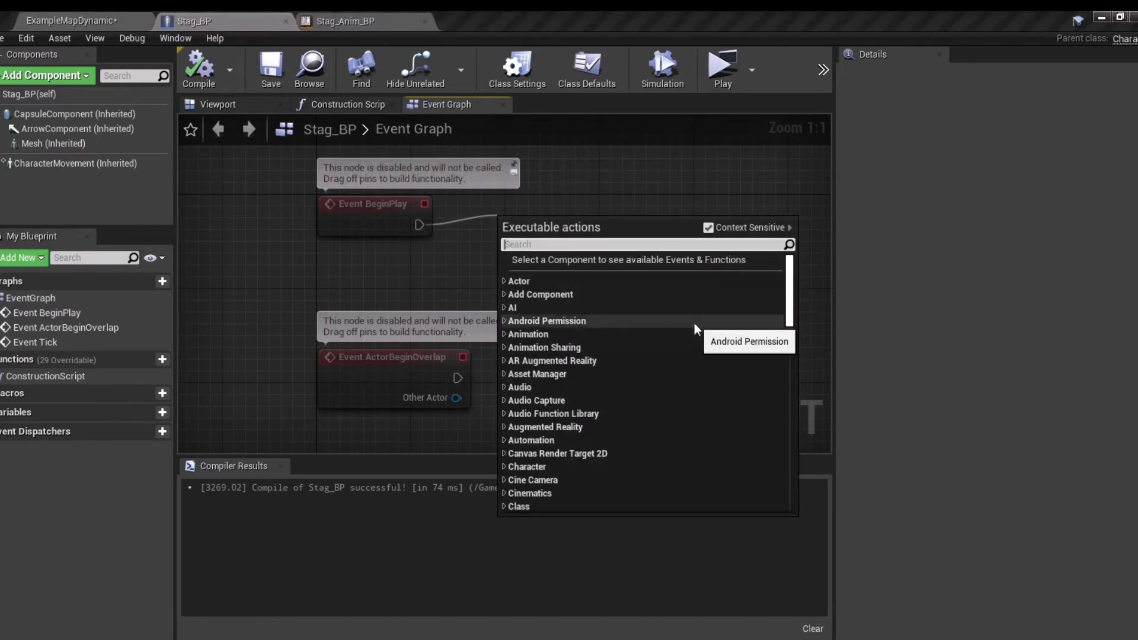
pyautogui.write('switch on ')
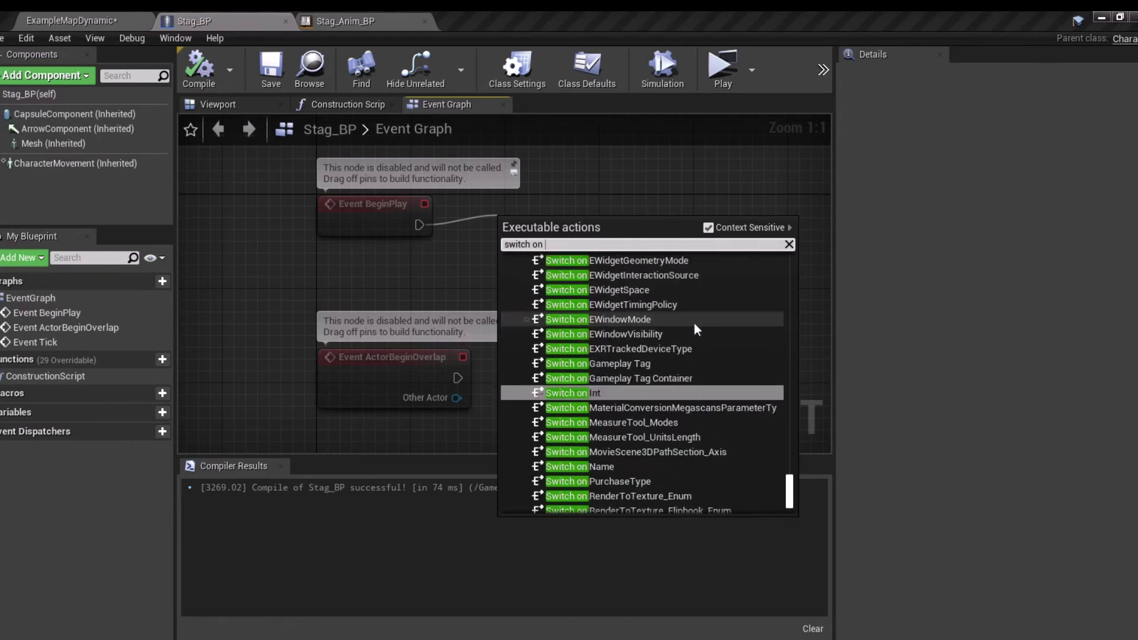
pyautogui.write('e')
pyautogui.click(587, 394)
pyautogui.moveTo(615, 230); pyautogui.dragTo(631, 207)
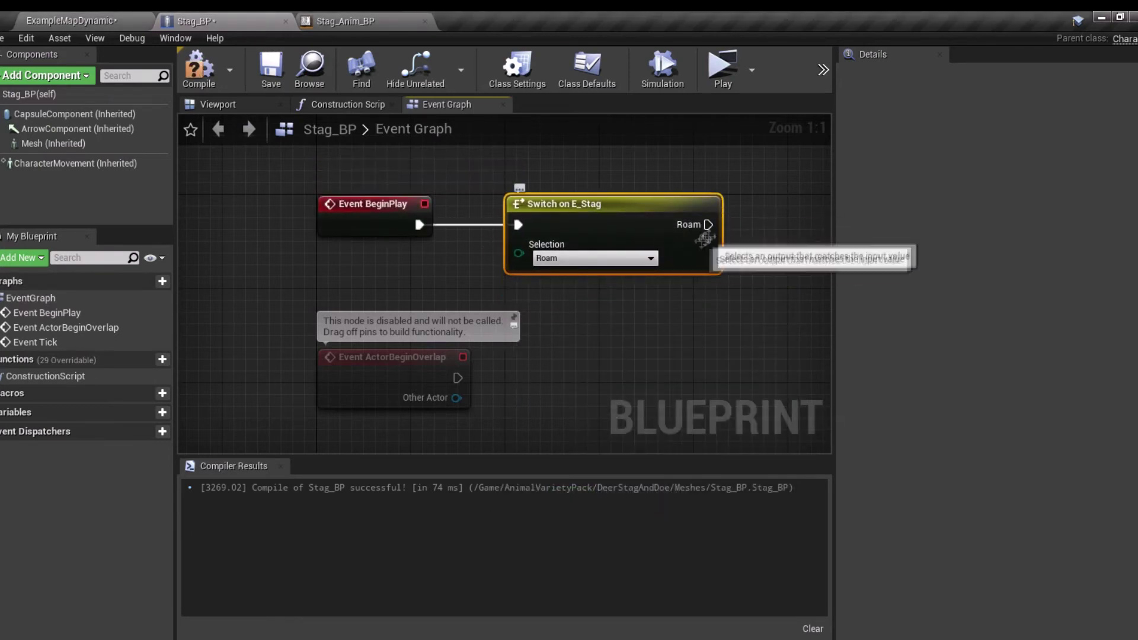
# Step: Follow the Roam case with a Delay lasting Random Float in Range 5 to 10
pyautogui.moveTo(708, 225); pyautogui.dragTo(770, 224)
pyautogui.write('delay')
pyautogui.press('Return')
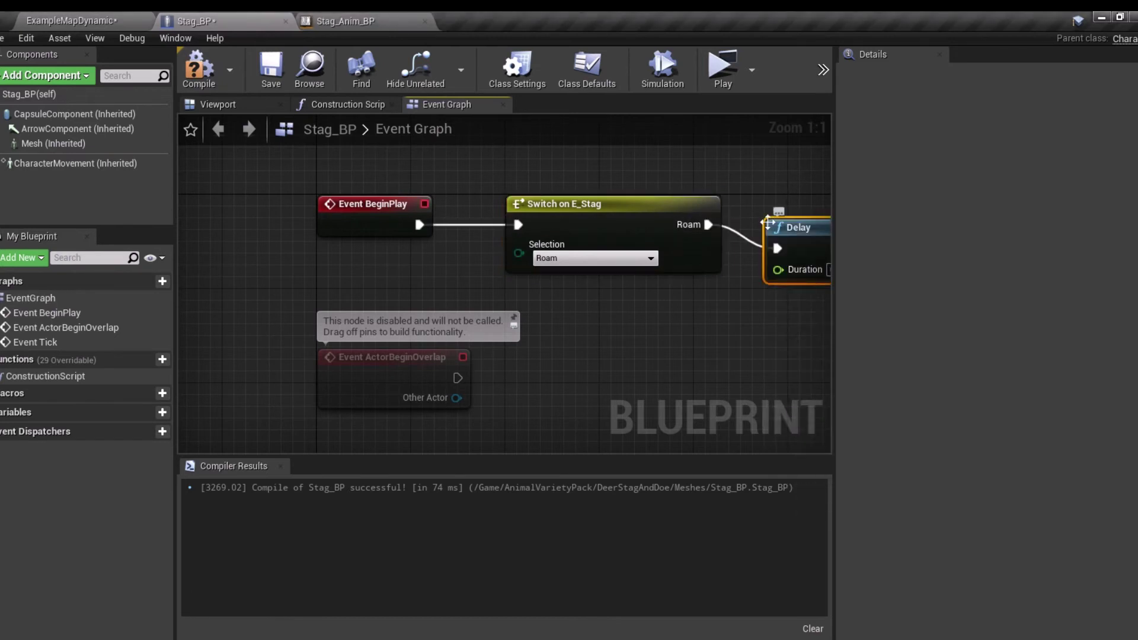
pyautogui.moveTo(774, 213); pyautogui.dragTo(736, 288, button='right')
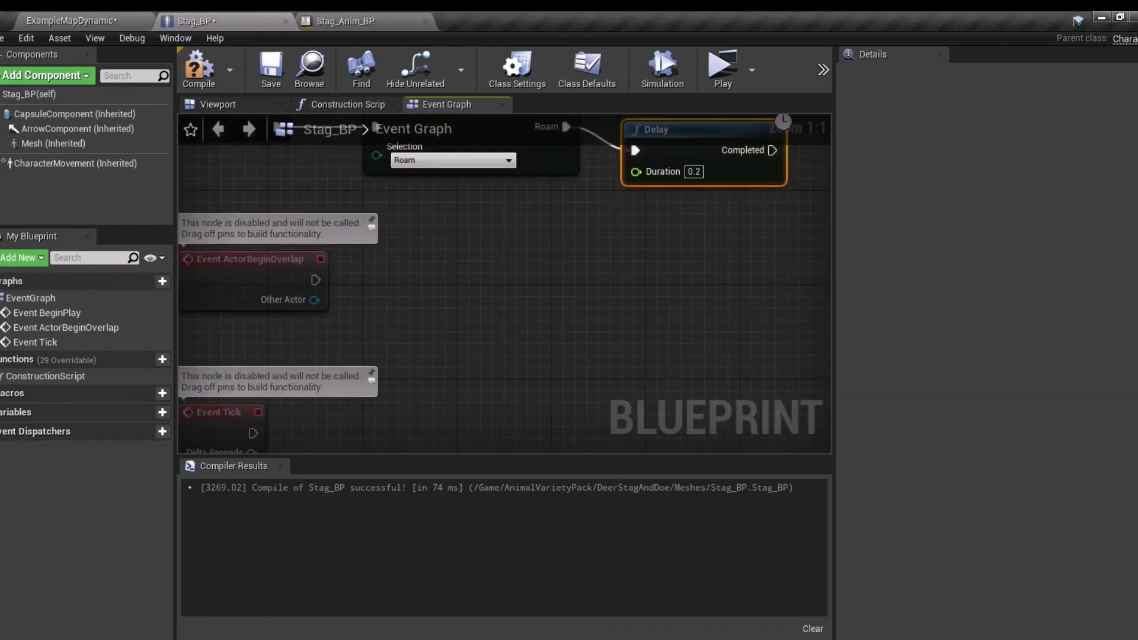
pyautogui.moveTo(636, 170); pyautogui.dragTo(536, 214)
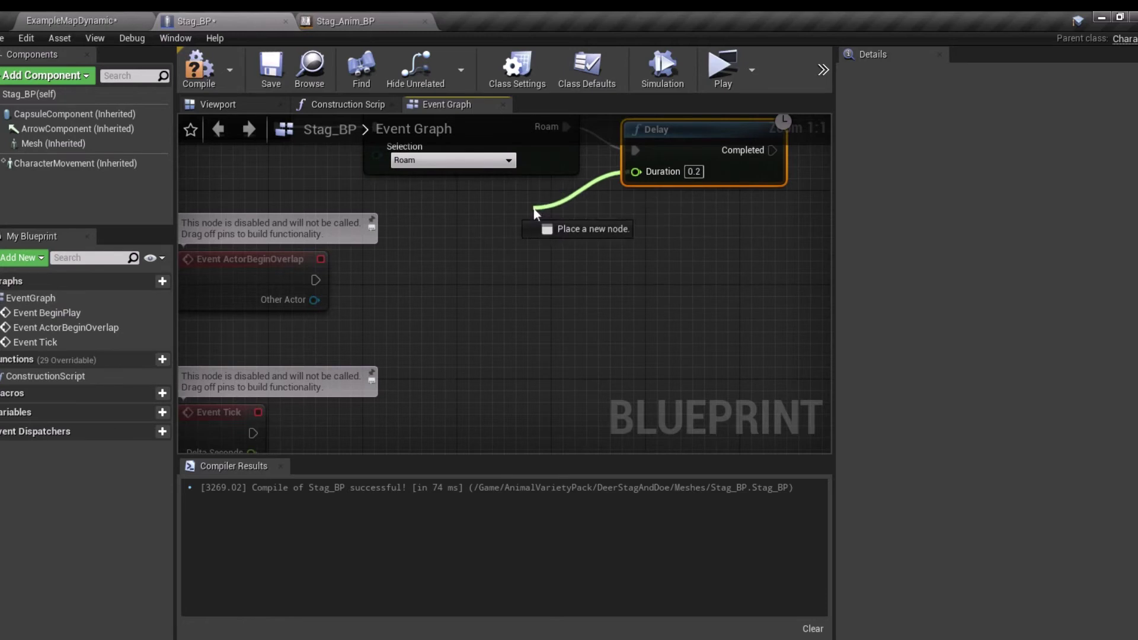
pyautogui.write('random float in')
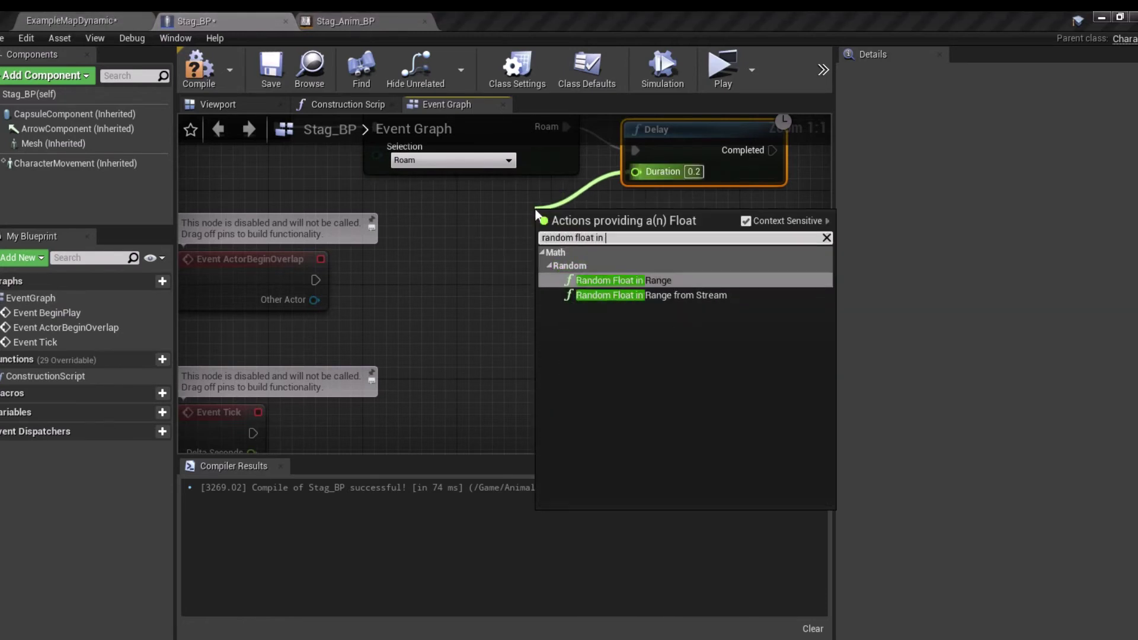
pyautogui.press('Return')
pyautogui.moveTo(613, 212); pyautogui.dragTo(498, 189)
pyautogui.doubleClick(474, 209)
pyautogui.write('10')
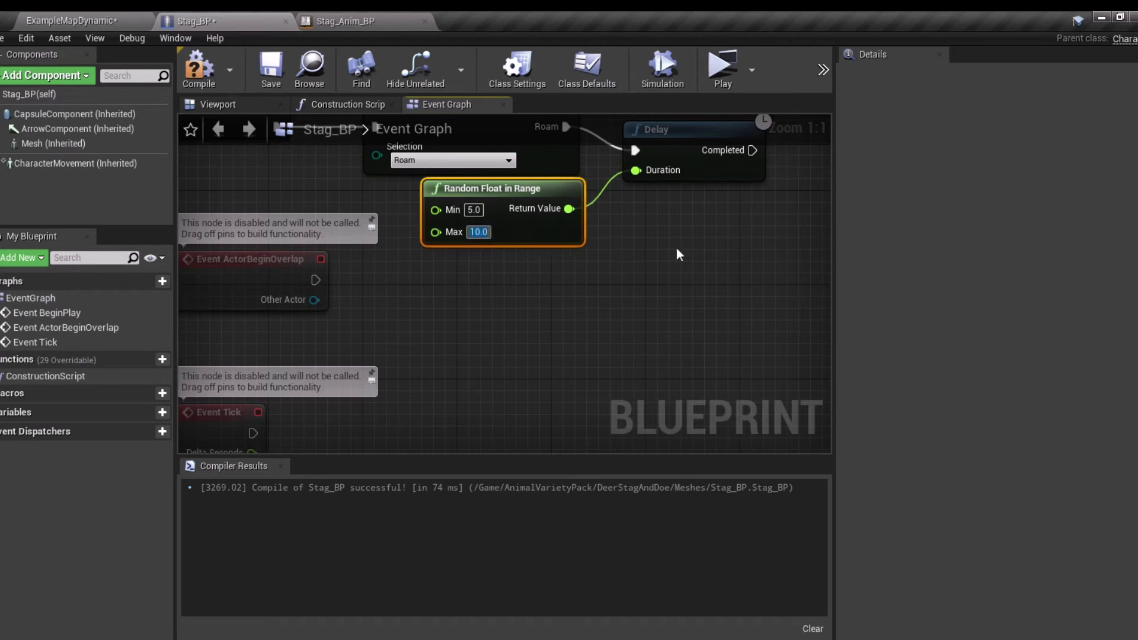
# Step: Add custom event nodes for Stag Roam and Stag Eat
pyautogui.rightClick(491, 273)
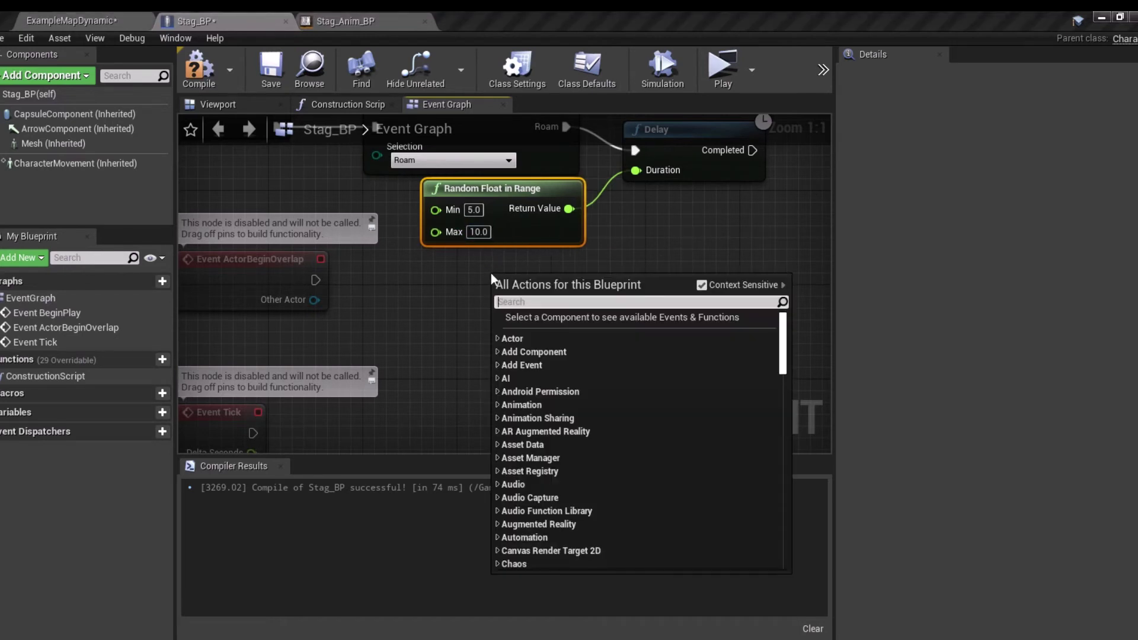
pyautogui.write('custom eve')
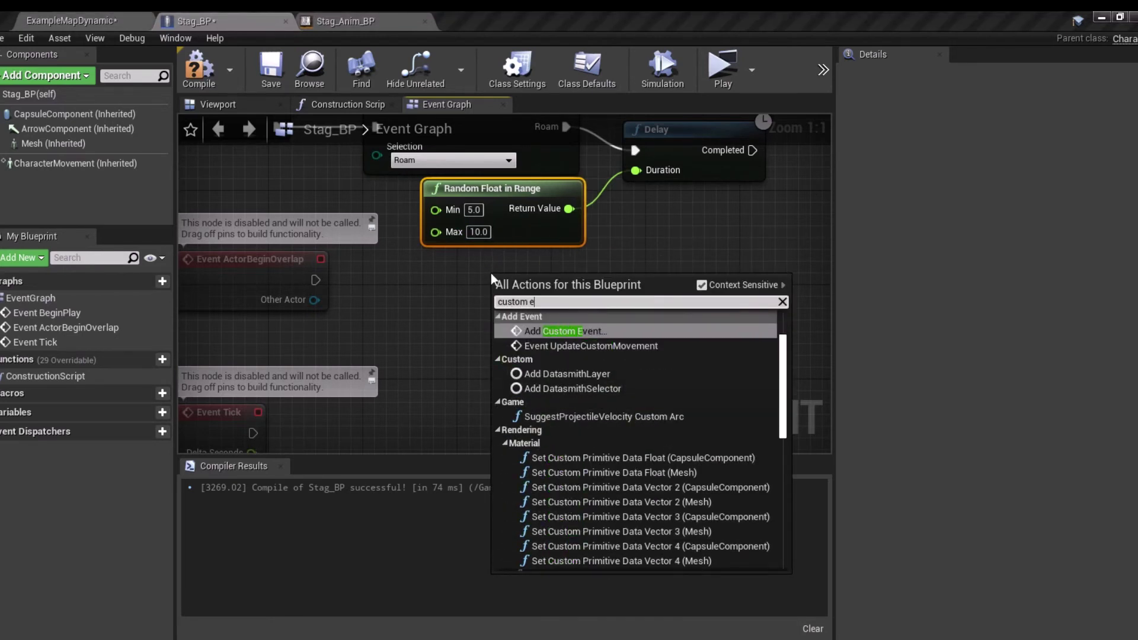
pyautogui.click(566, 331)
pyautogui.write('Stag Roam')
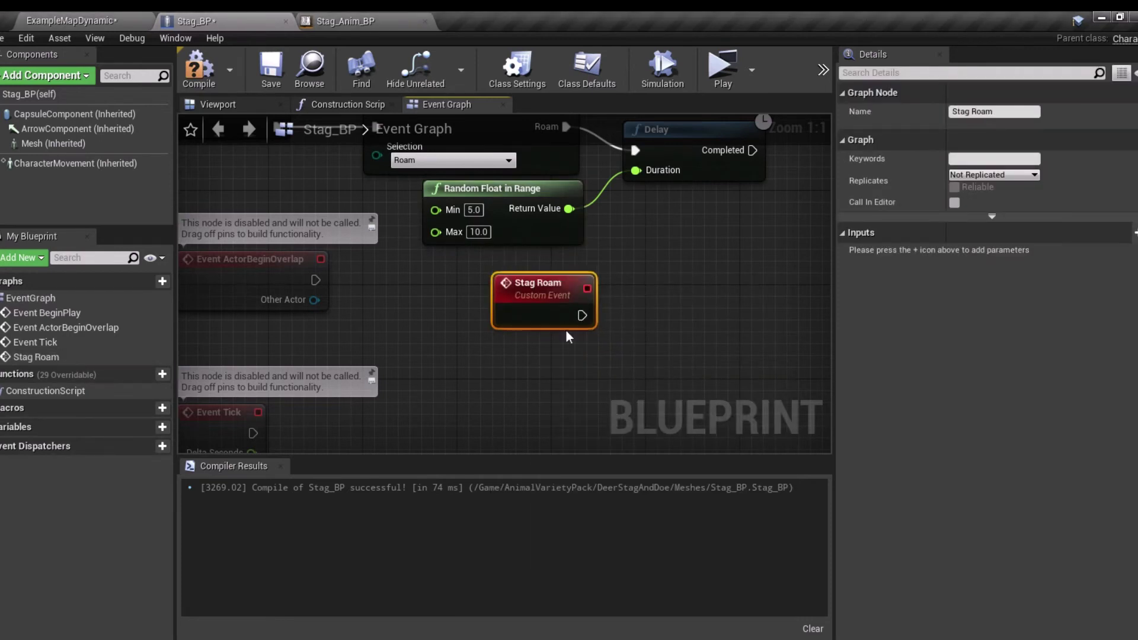
pyautogui.moveTo(567, 331); pyautogui.dragTo(446, 301, button='right')
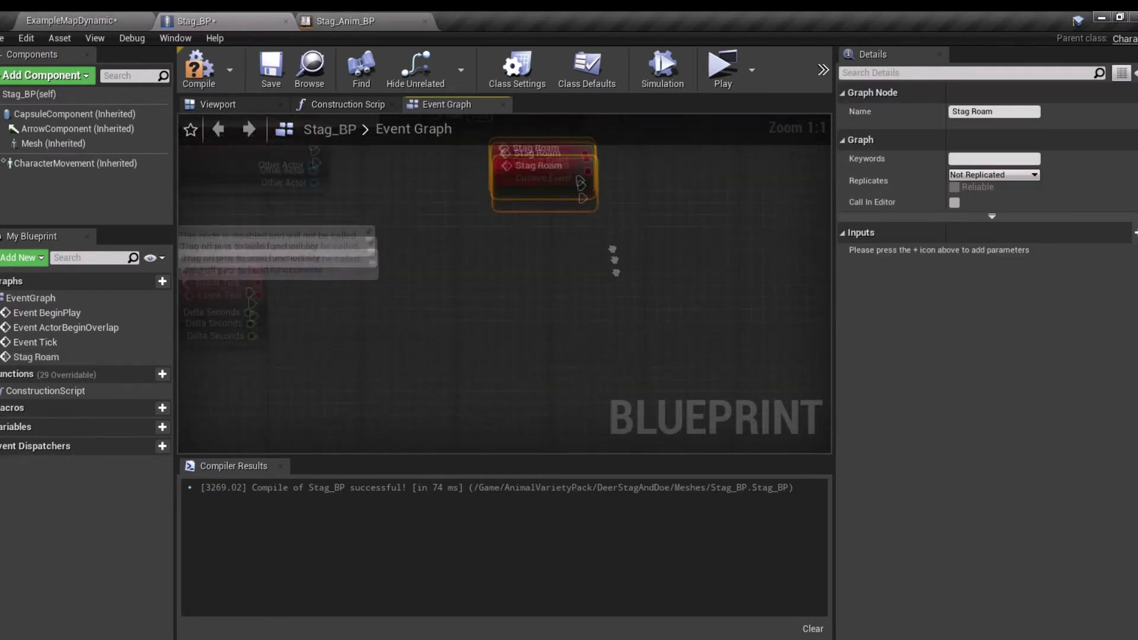
pyautogui.rightClick(446, 301)
pyautogui.write('custom')
pyautogui.press('Return')
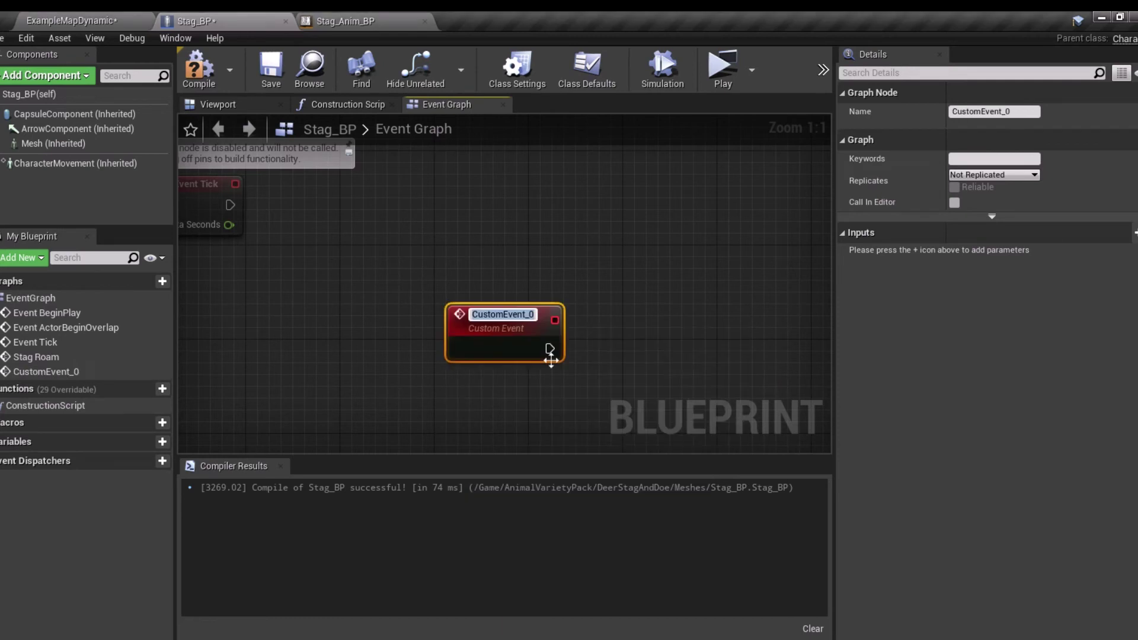
pyautogui.write('Stag Eat')
pyautogui.press('Return')
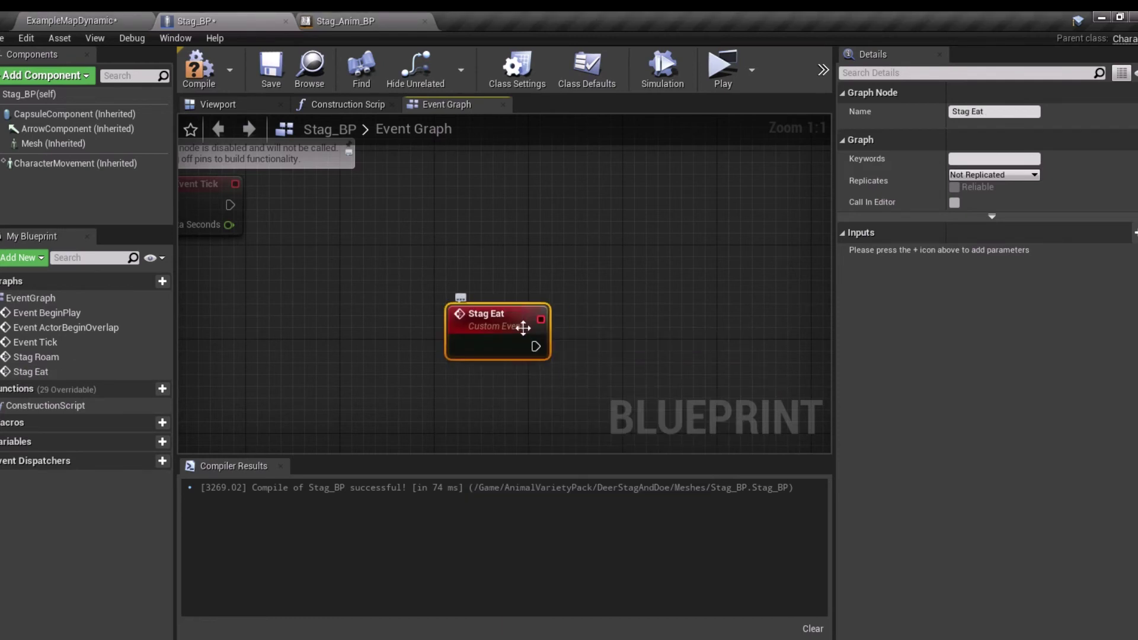
# Step: Call Stag Roam, then Stag Eat, when the Delay completes
pyautogui.moveTo(525, 329); pyautogui.dragTo(652, 311, button='right')
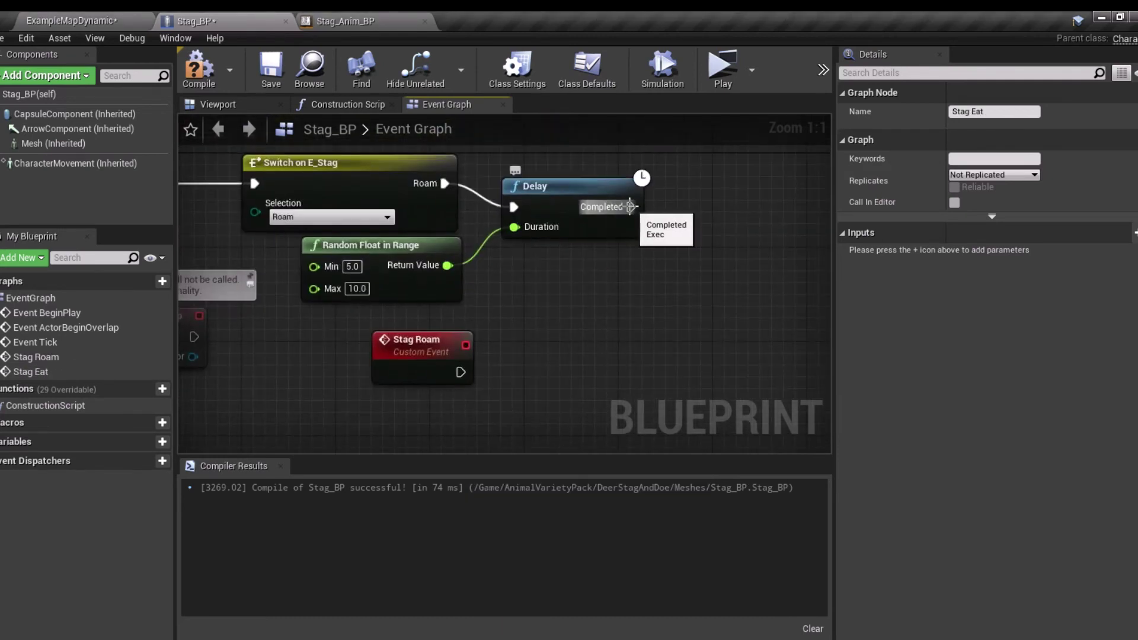
pyautogui.moveTo(632, 206); pyautogui.dragTo(679, 203)
pyautogui.write('stag')
pyautogui.press('Return')
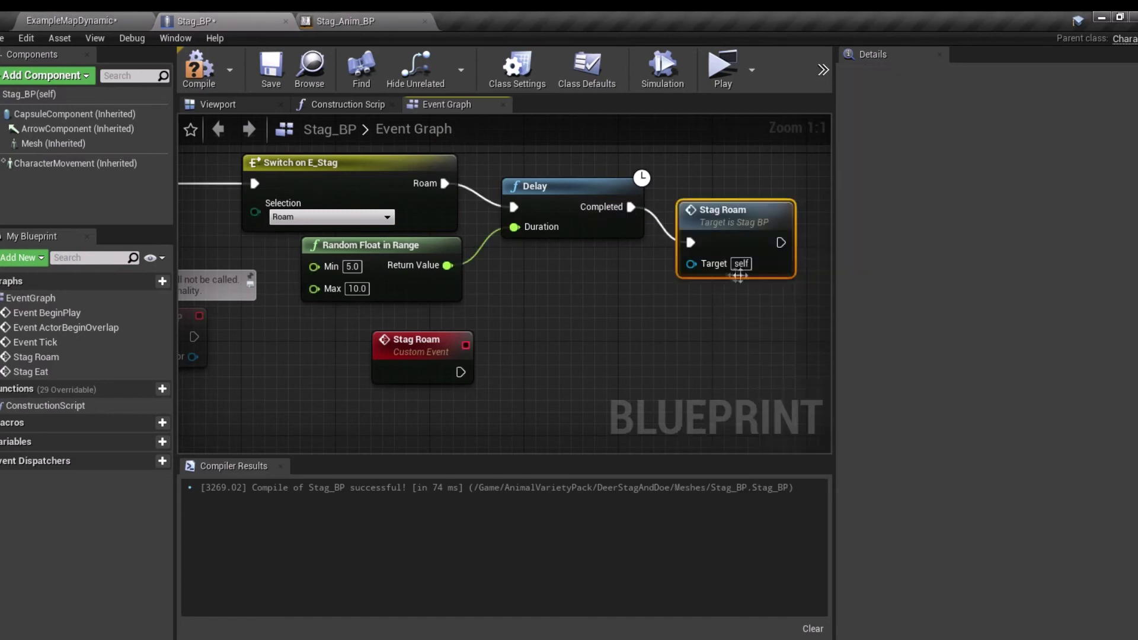
pyautogui.moveTo(737, 276); pyautogui.dragTo(505, 210, button='right')
pyautogui.moveTo(499, 203)
pyautogui.mouseDown()
pyautogui.moveTo(625, 187)
pyautogui.moveTo(614, 176)
pyautogui.mouseUp()
pyautogui.write('stag e')
pyautogui.press('Return')
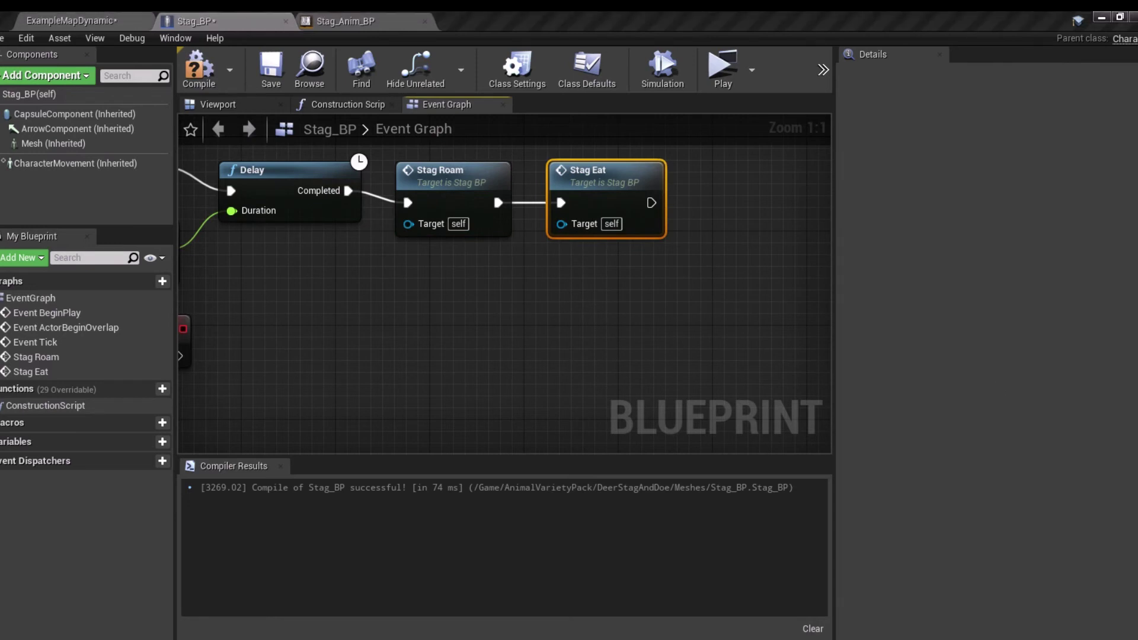
pyautogui.moveTo(520, 347); pyautogui.dragTo(413, 320, button='right')
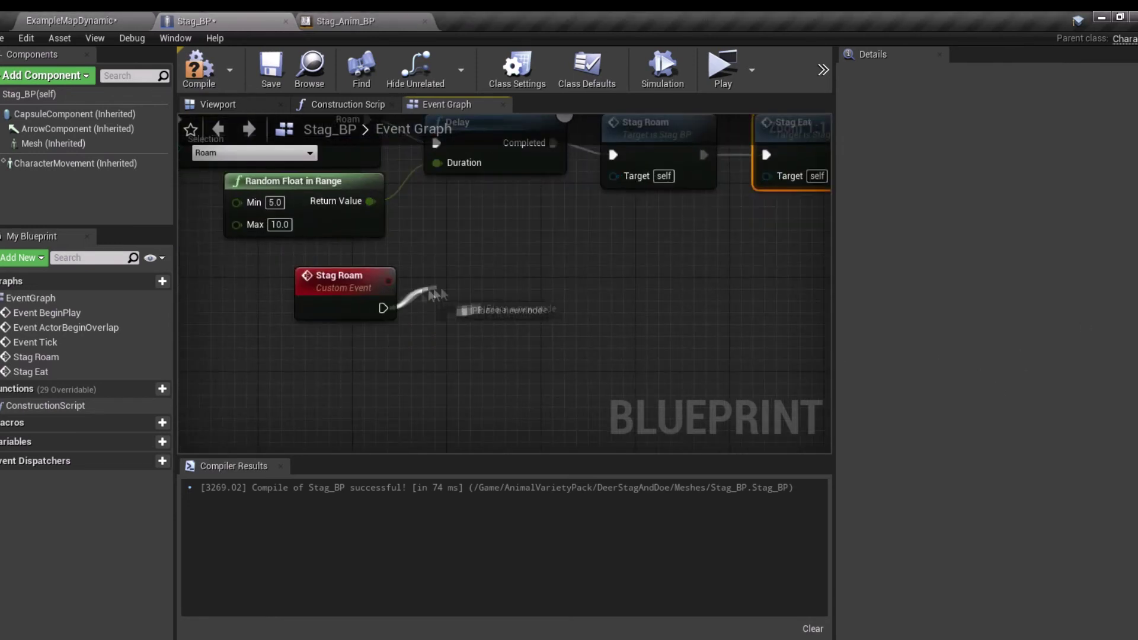
# Step: Attach AI MoveTo to Stag Roam and add a GetActorLocation node
pyautogui.moveTo(382, 309); pyautogui.dragTo(480, 289)
pyautogui.write('ai move to')
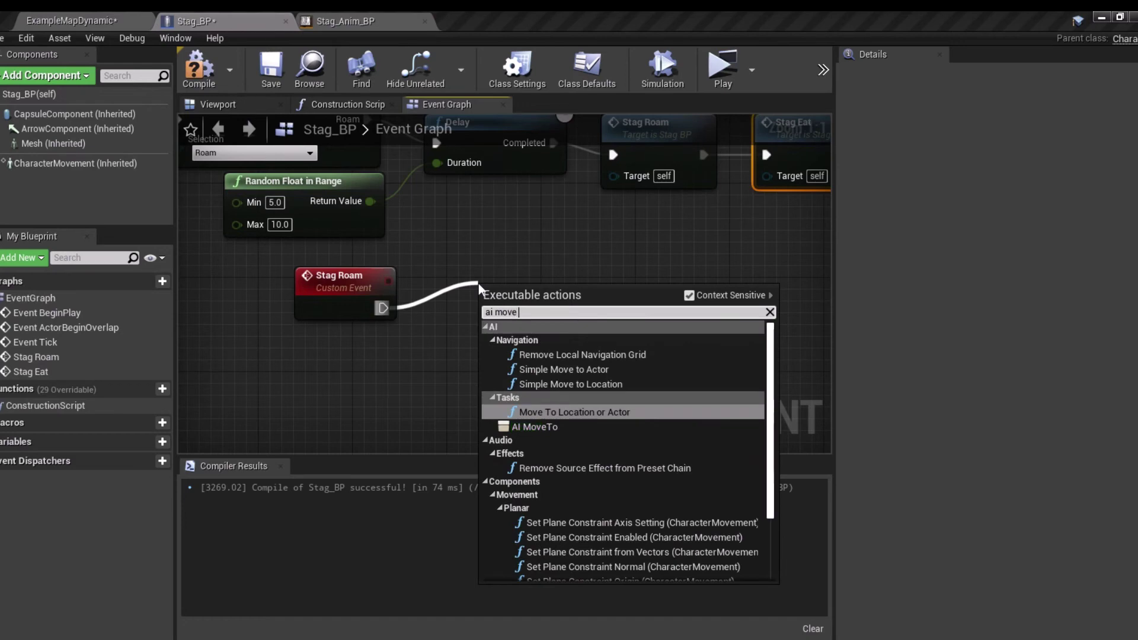
pyautogui.click(534, 412)
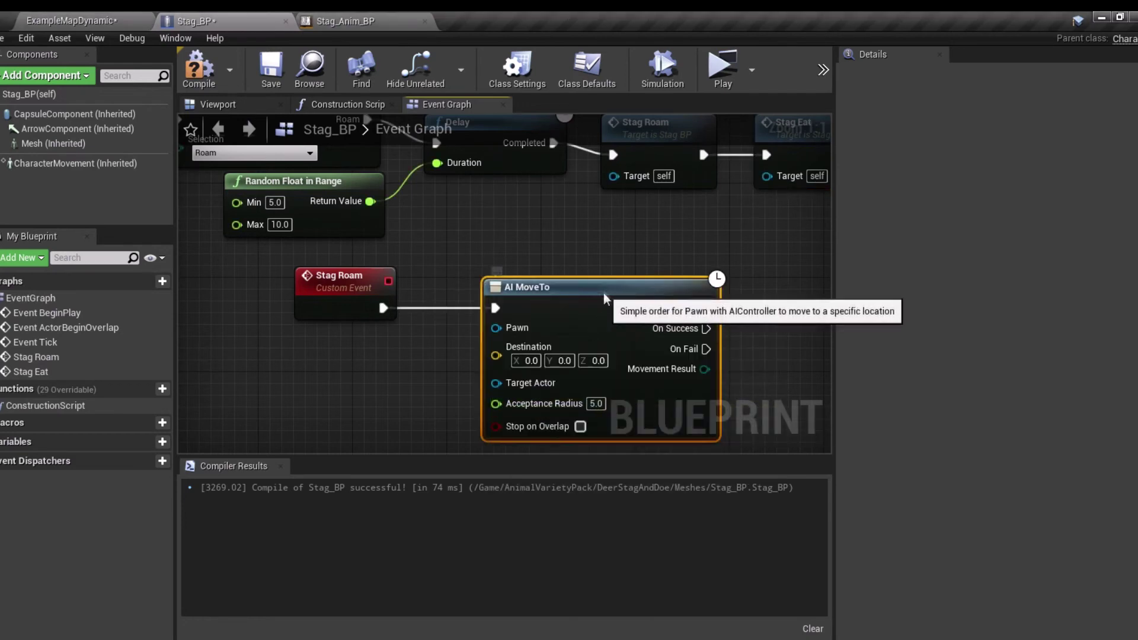
pyautogui.moveTo(603, 290); pyautogui.dragTo(603, 267)
pyautogui.rightClick(260, 397)
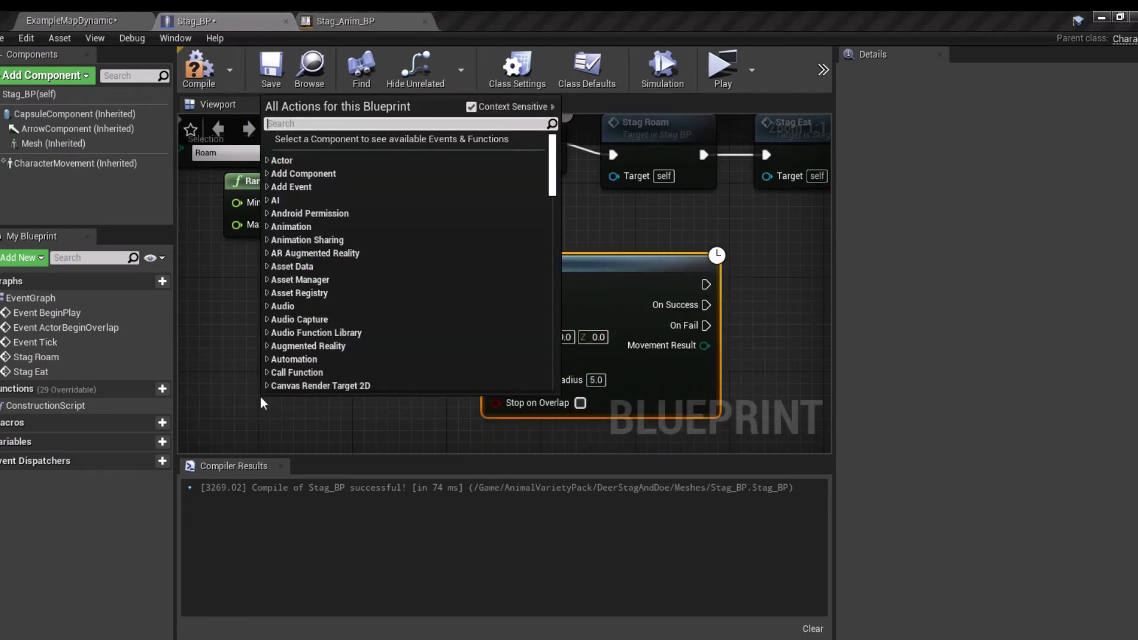
pyautogui.write('get actor loc')
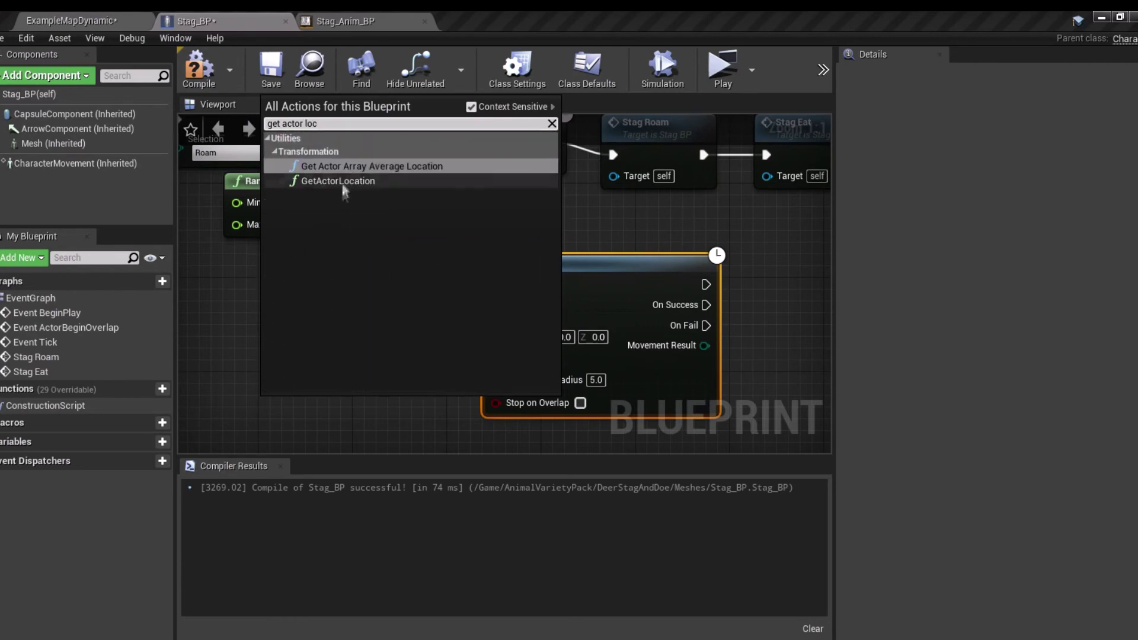
pyautogui.press('Return')
pyautogui.moveTo(343, 405); pyautogui.dragTo(342, 391)
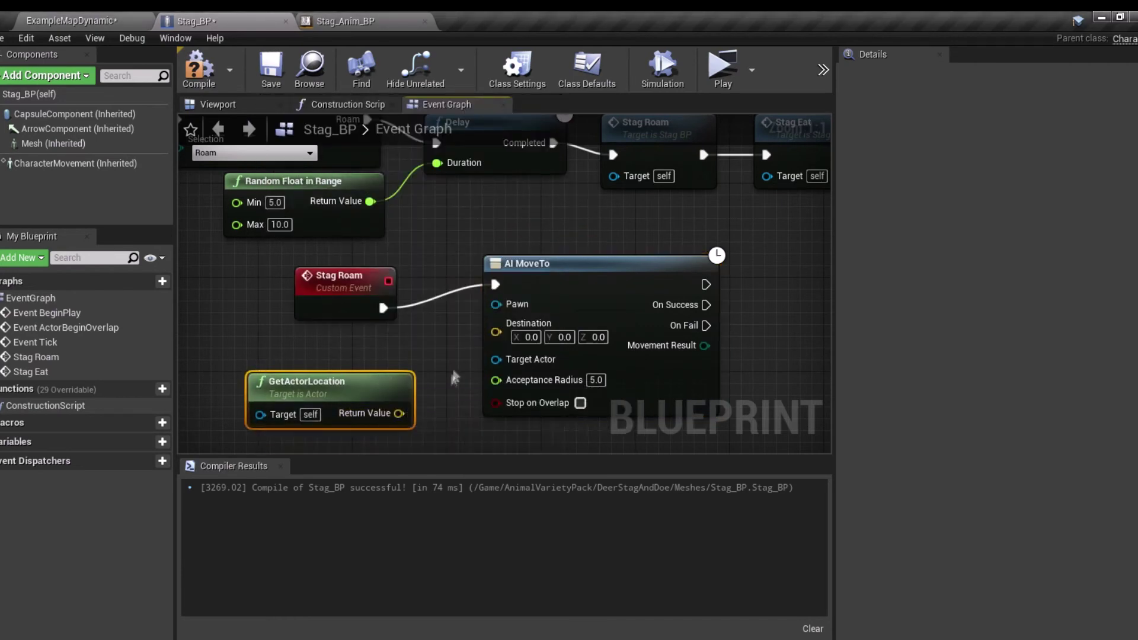
pyautogui.moveTo(452, 365); pyautogui.dragTo(525, 308, button='right')
pyautogui.moveTo(400, 321); pyautogui.dragTo(272, 322)
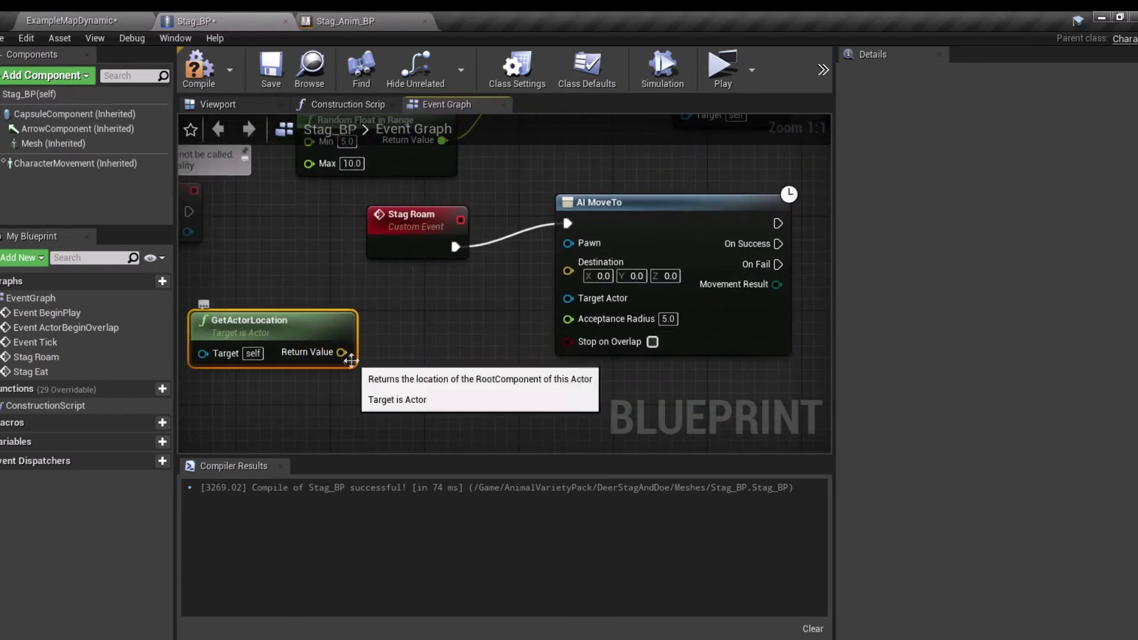
# Step: Send a random navigable point within 750 units to AI MoveTo's Destination, with Self as Pawn
pyautogui.moveTo(342, 353); pyautogui.dragTo(377, 358)
pyautogui.write('random poin')
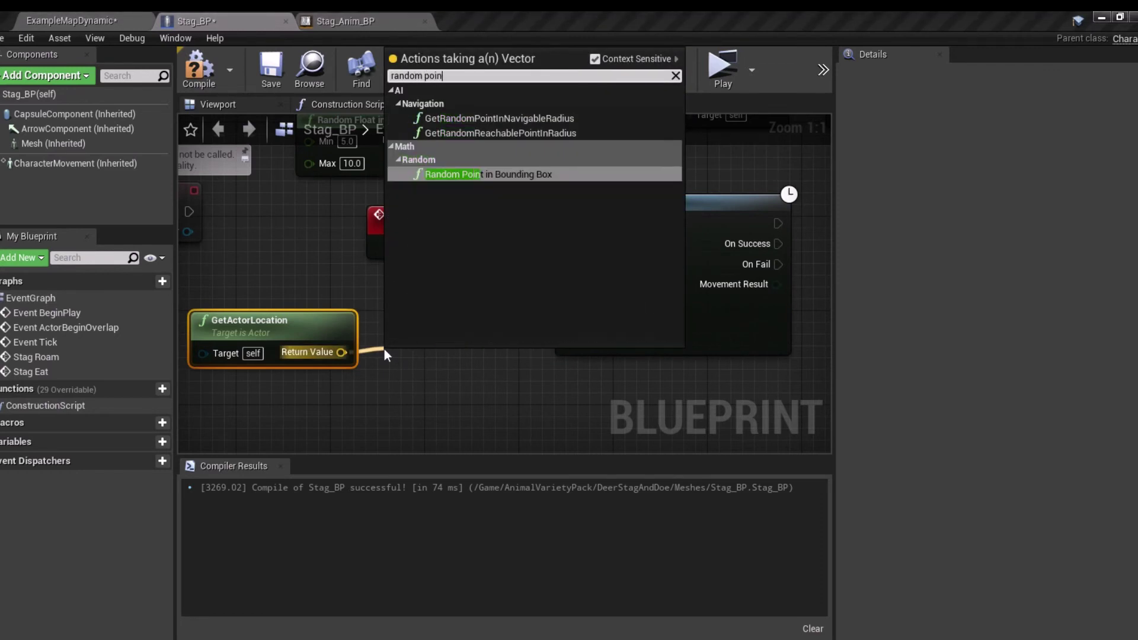
pyautogui.write('t in navi')
pyautogui.click(494, 115)
pyautogui.moveTo(534, 266); pyautogui.dragTo(546, 249, button='right')
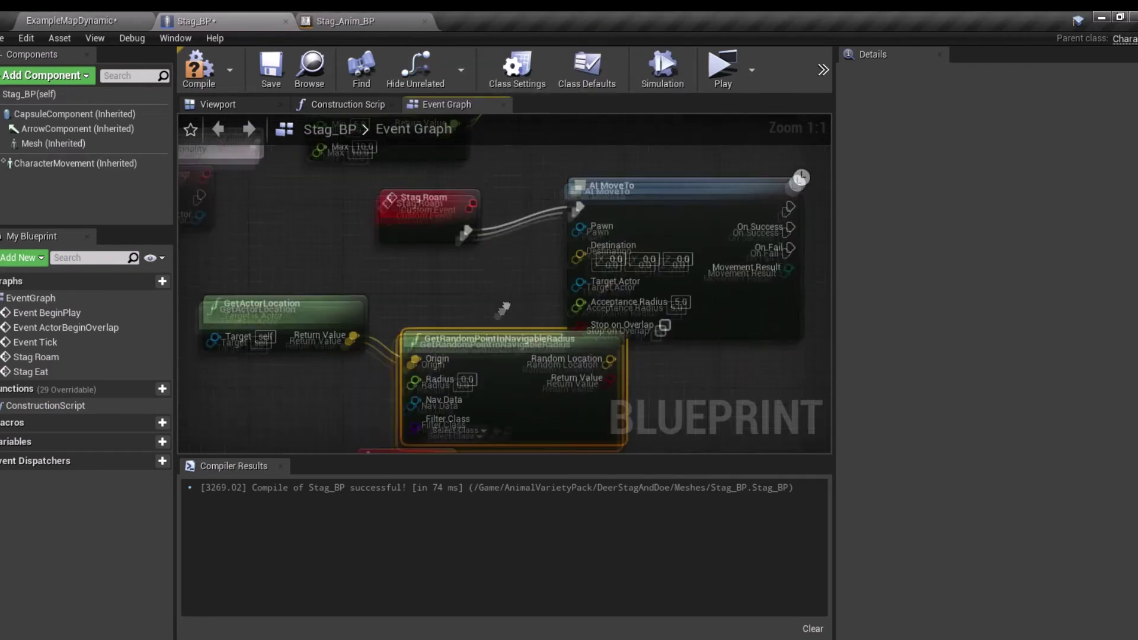
pyautogui.moveTo(738, 178); pyautogui.dragTo(749, 178)
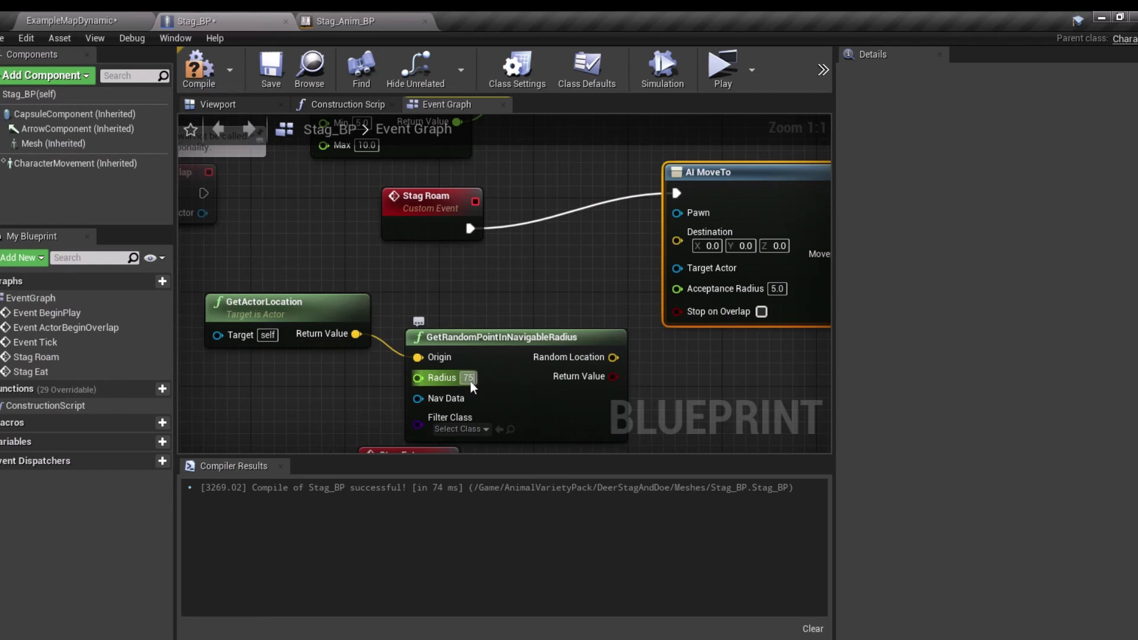
pyautogui.write('0.0')
pyautogui.moveTo(613, 357); pyautogui.dragTo(678, 233)
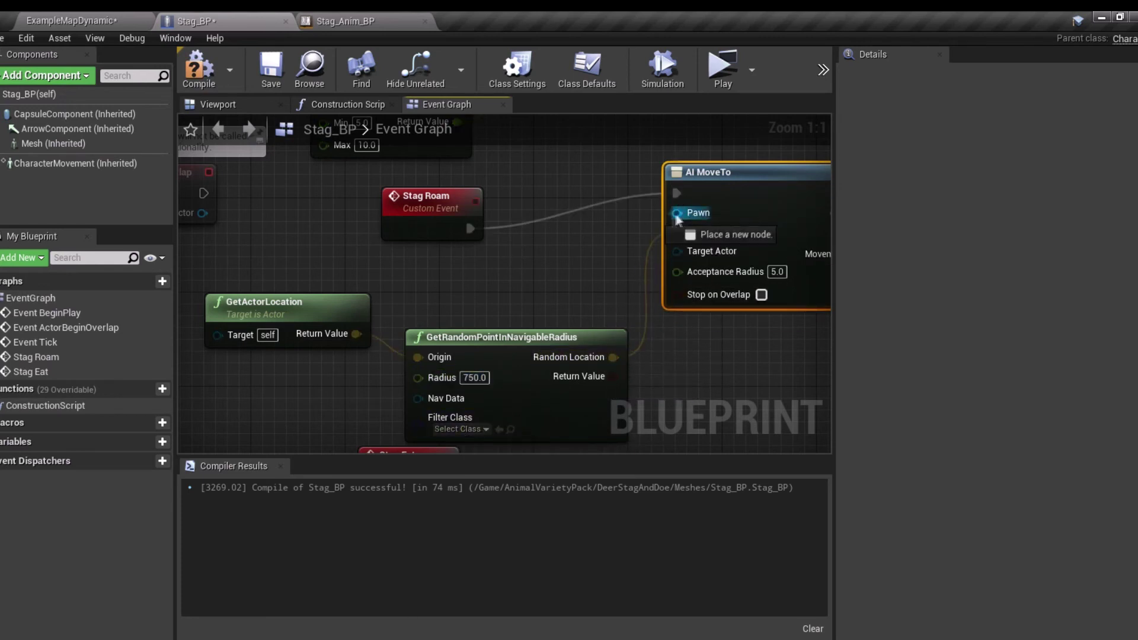
pyautogui.moveTo(677, 212); pyautogui.dragTo(546, 258)
pyautogui.write('self')
pyautogui.press('Return')
pyautogui.moveTo(716, 325); pyautogui.dragTo(445, 348, button='right')
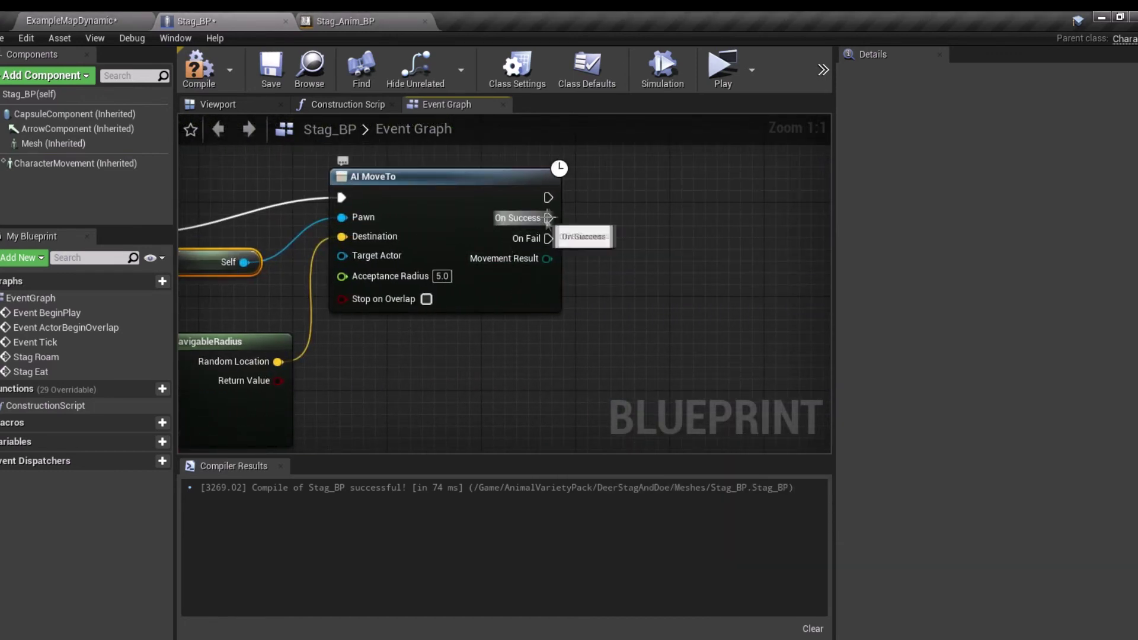
pyautogui.moveTo(549, 218); pyautogui.dragTo(553, 222)
pyautogui.moveTo(631, 200); pyautogui.dragTo(640, 202)
pyautogui.write('dse')
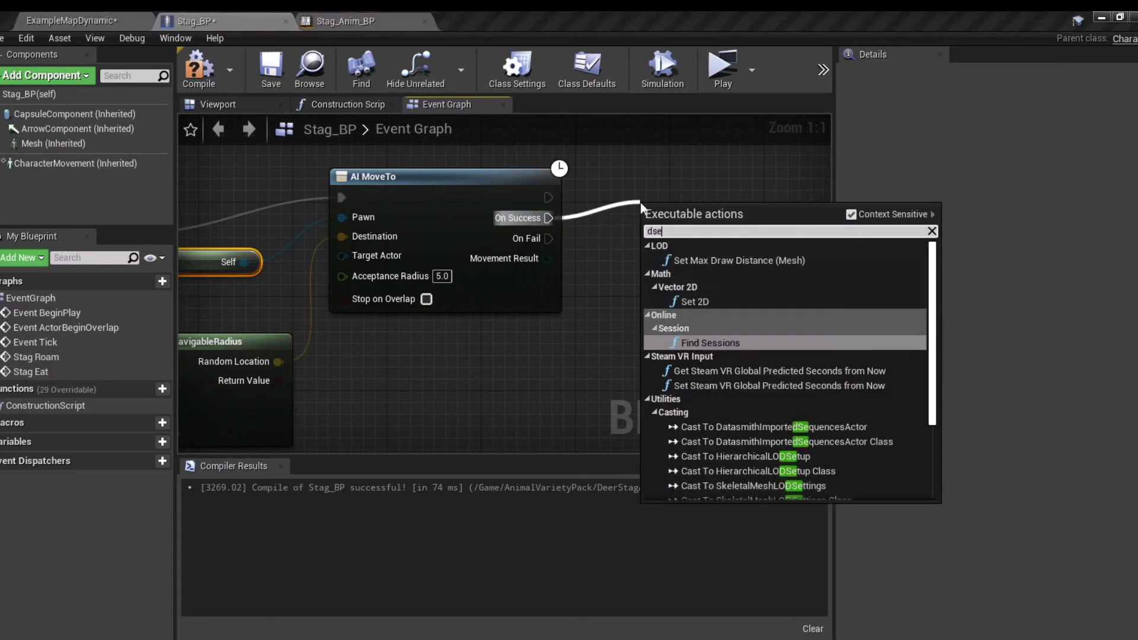
pyautogui.write('lay')
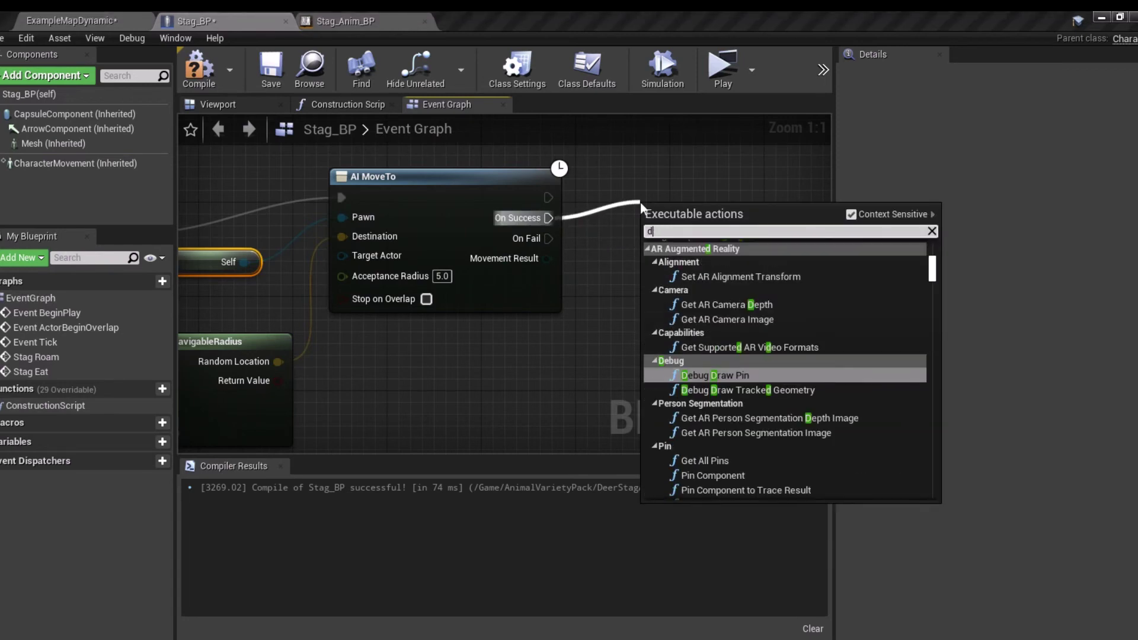
# Step: Add a Delay after On Success lasting Random Float in Range 5 to 10
pyautogui.click(693, 392)
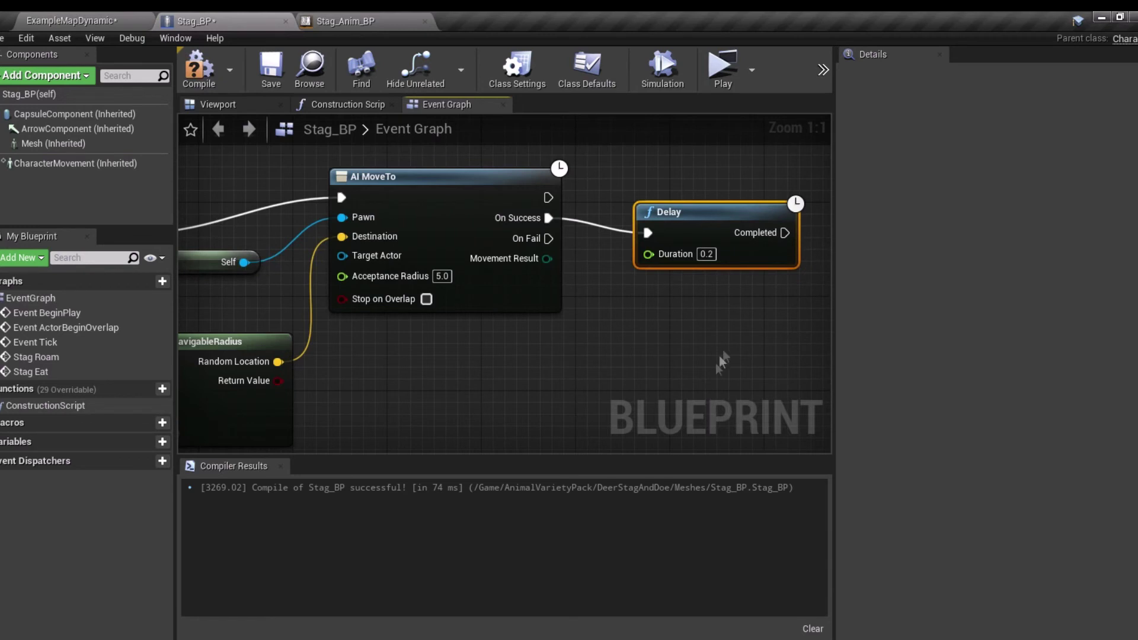
pyautogui.moveTo(649, 254)
pyautogui.mouseDown()
pyautogui.moveTo(638, 306)
pyautogui.moveTo(576, 340)
pyautogui.mouseUp()
pyautogui.write('random float')
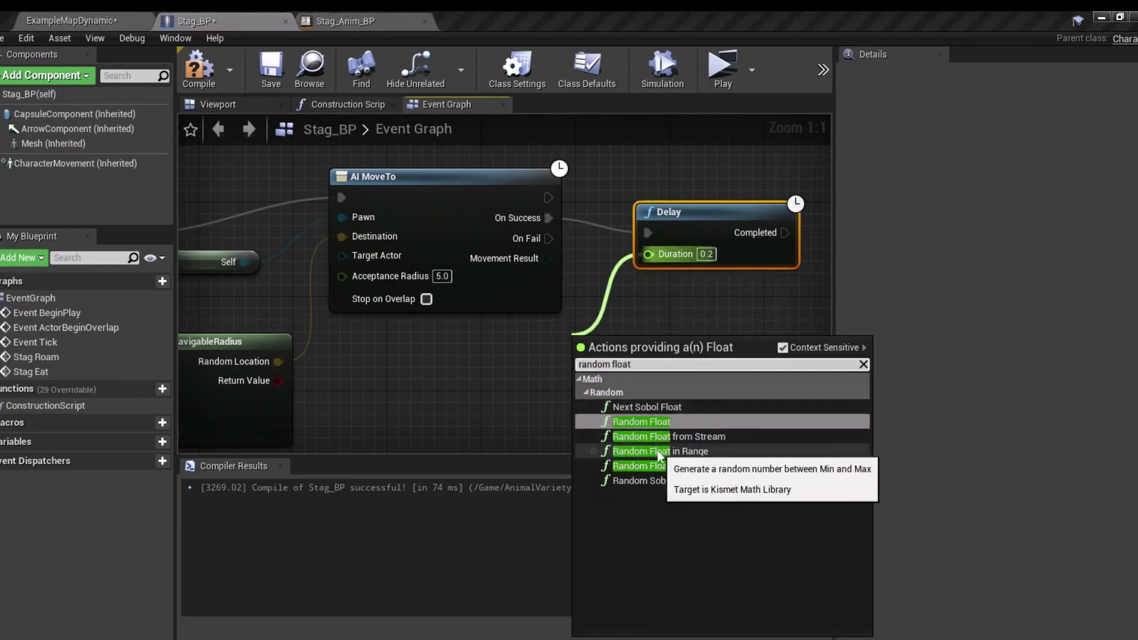
pyautogui.click(660, 451)
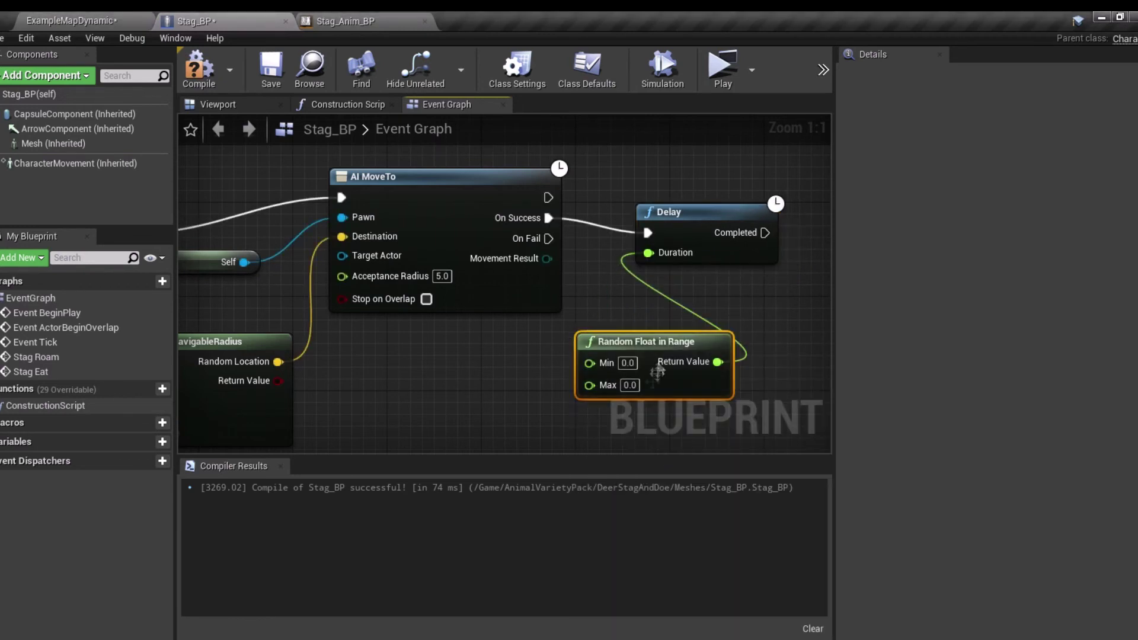
pyautogui.moveTo(640, 341); pyautogui.dragTo(498, 342)
pyautogui.click(474, 362)
pyautogui.write('10')
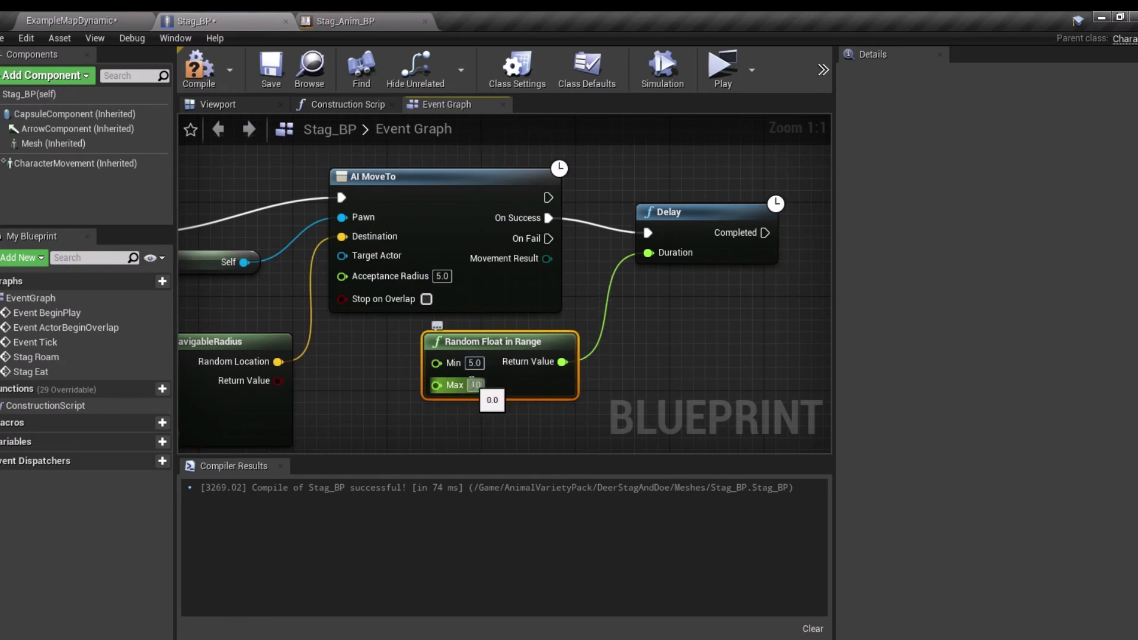
# Step: Call Stag Eat, then Stag Roam, once the Delay completes
pyautogui.moveTo(745, 298); pyautogui.dragTo(558, 298, button='right')
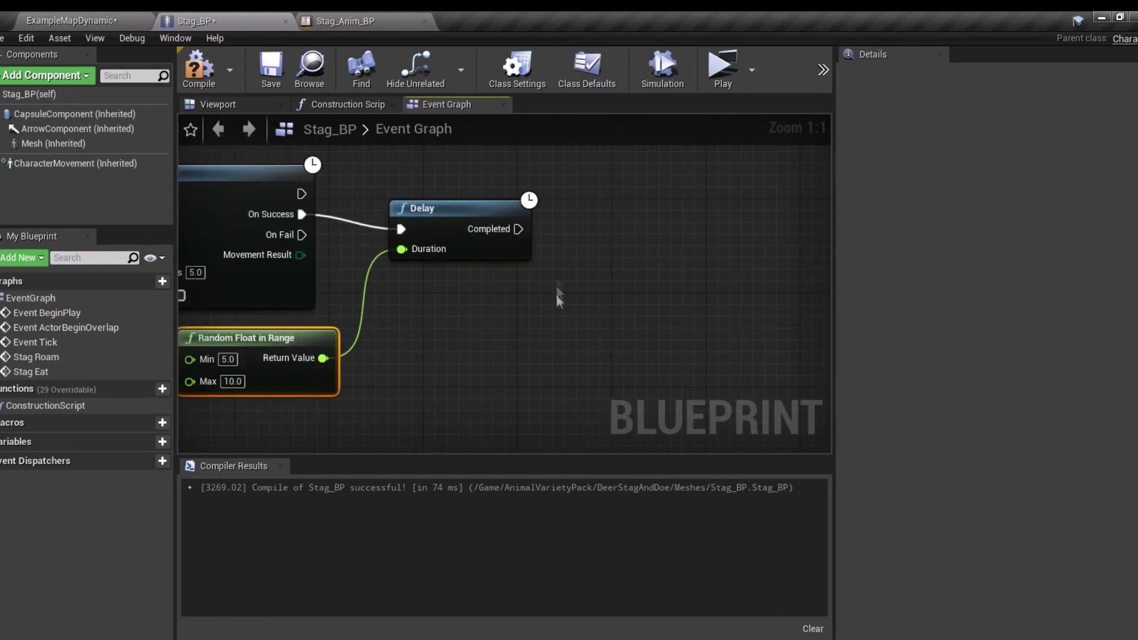
pyautogui.moveTo(518, 229); pyautogui.dragTo(578, 219)
pyautogui.write('stag ea')
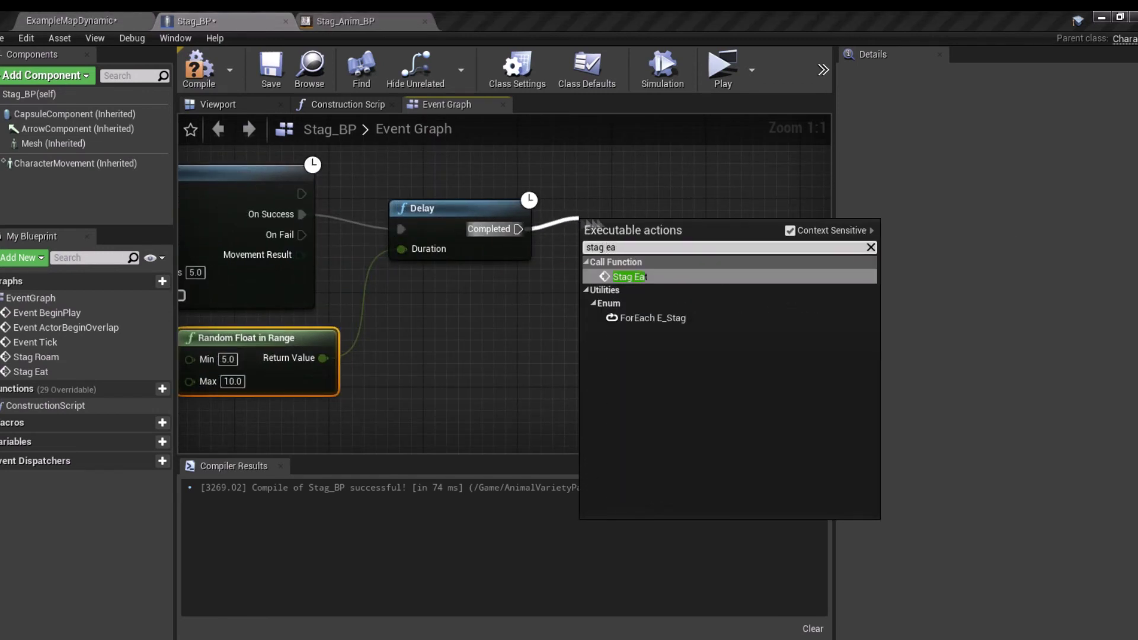
pyautogui.click(623, 270)
pyautogui.moveTo(669, 327); pyautogui.dragTo(534, 328, button='right')
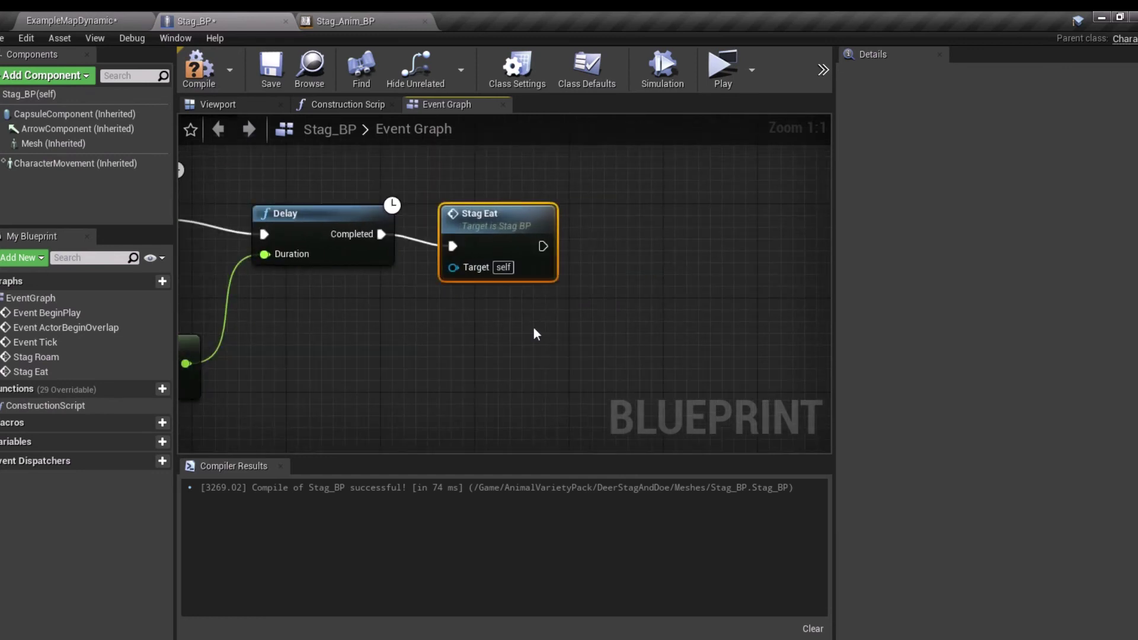
pyautogui.moveTo(542, 245); pyautogui.dragTo(602, 228)
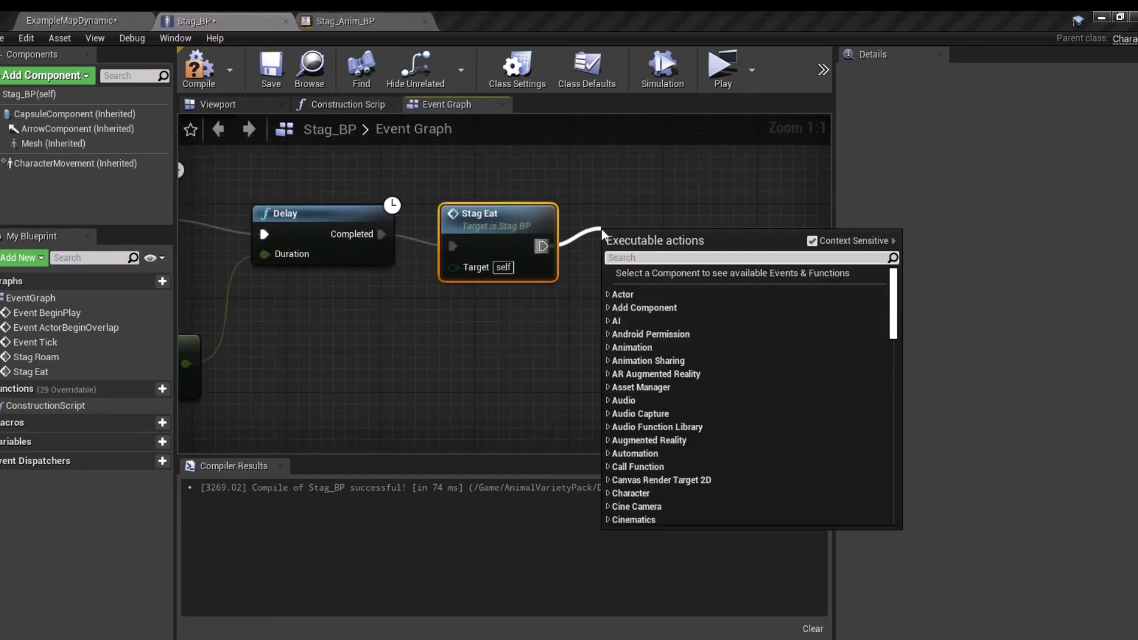
pyautogui.write('stag r')
pyautogui.press('Return')
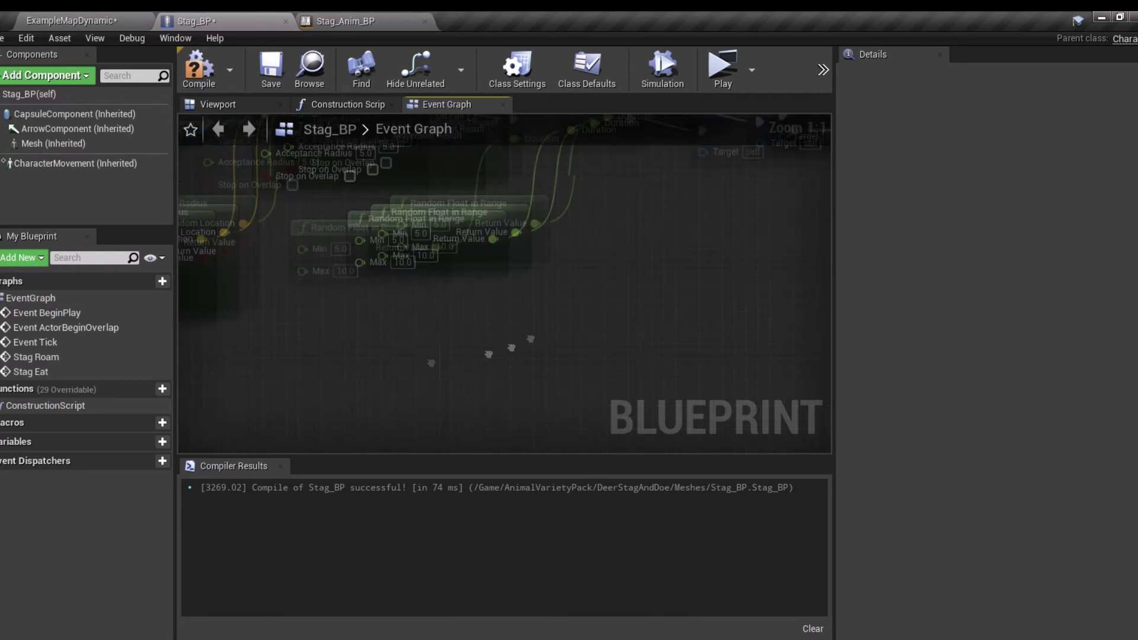
# Step: Add a Play Anim Montage node for Stag_Anim_Montage to the Stag Eat event
pyautogui.click(392, 187)
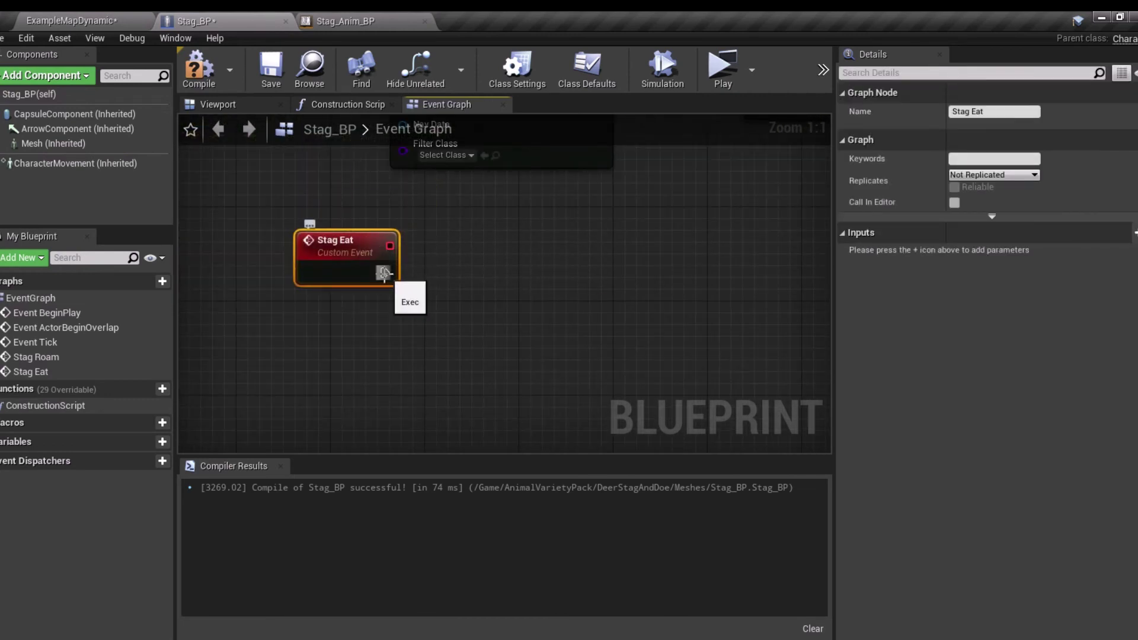
pyautogui.moveTo(384, 273); pyautogui.dragTo(455, 256)
pyautogui.write('play anim mo')
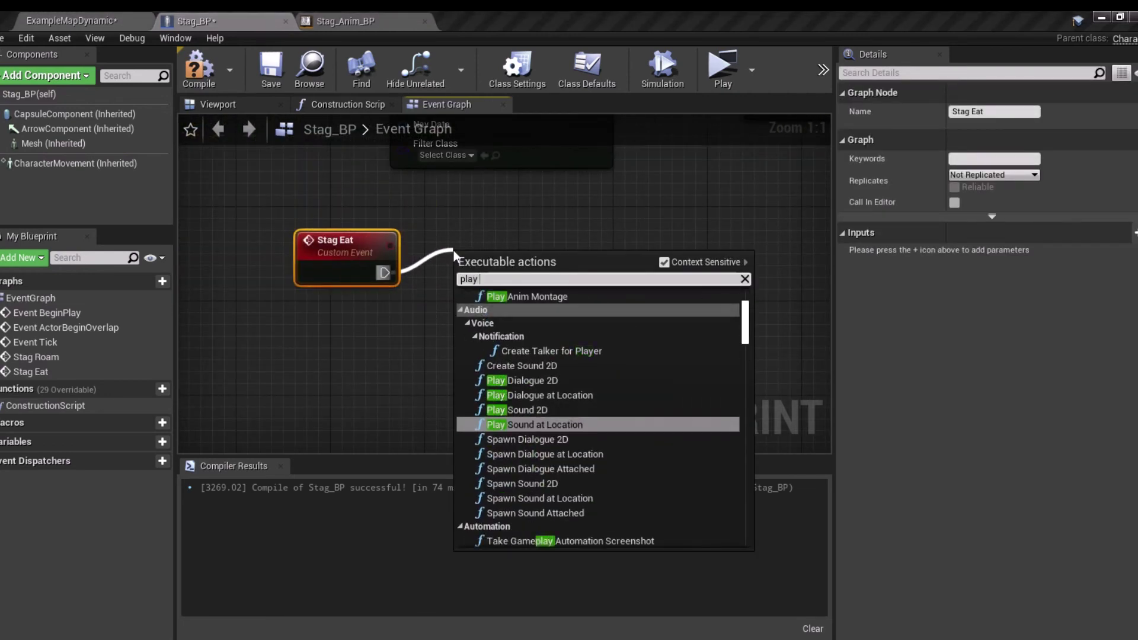
pyautogui.click(526, 336)
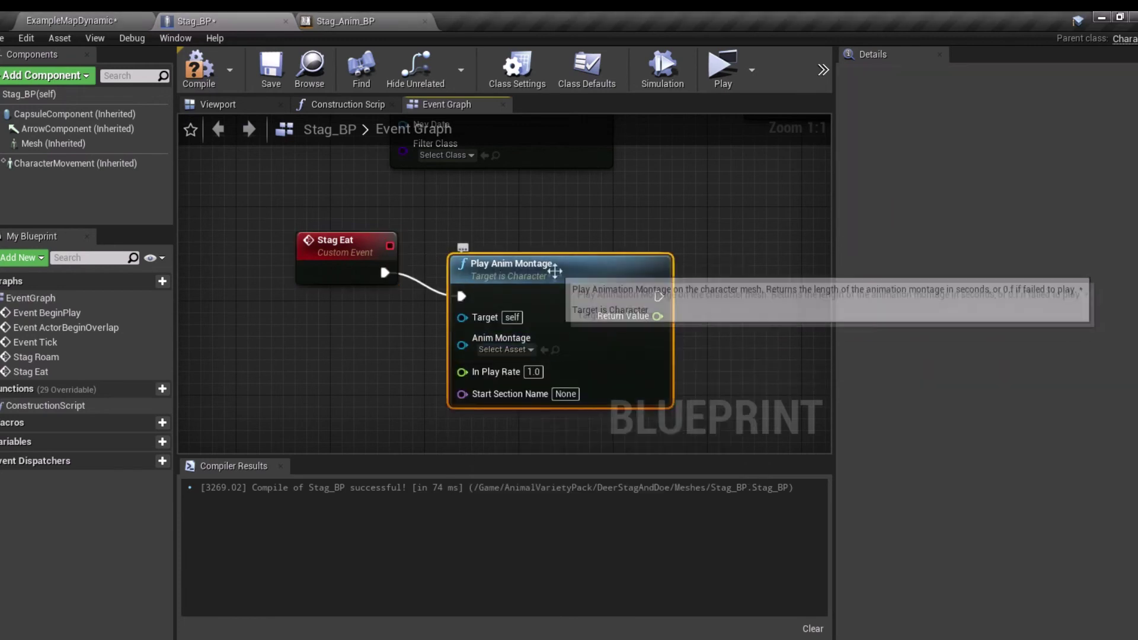
pyautogui.moveTo(534, 263); pyautogui.dragTo(533, 240)
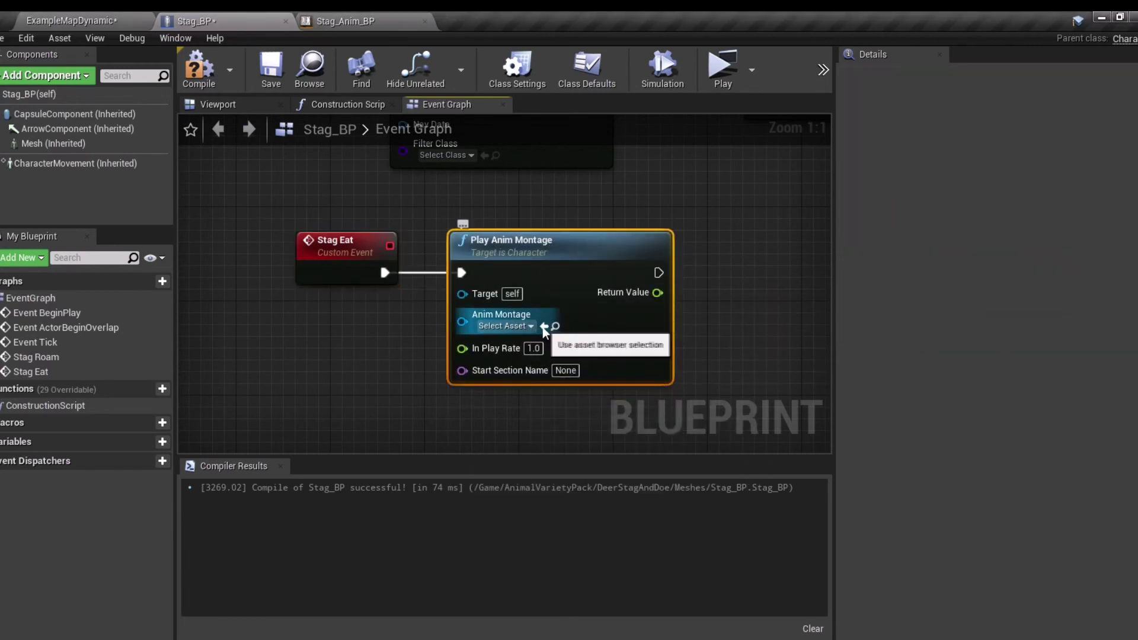
pyautogui.moveTo(702, 283); pyautogui.dragTo(519, 307, button='right')
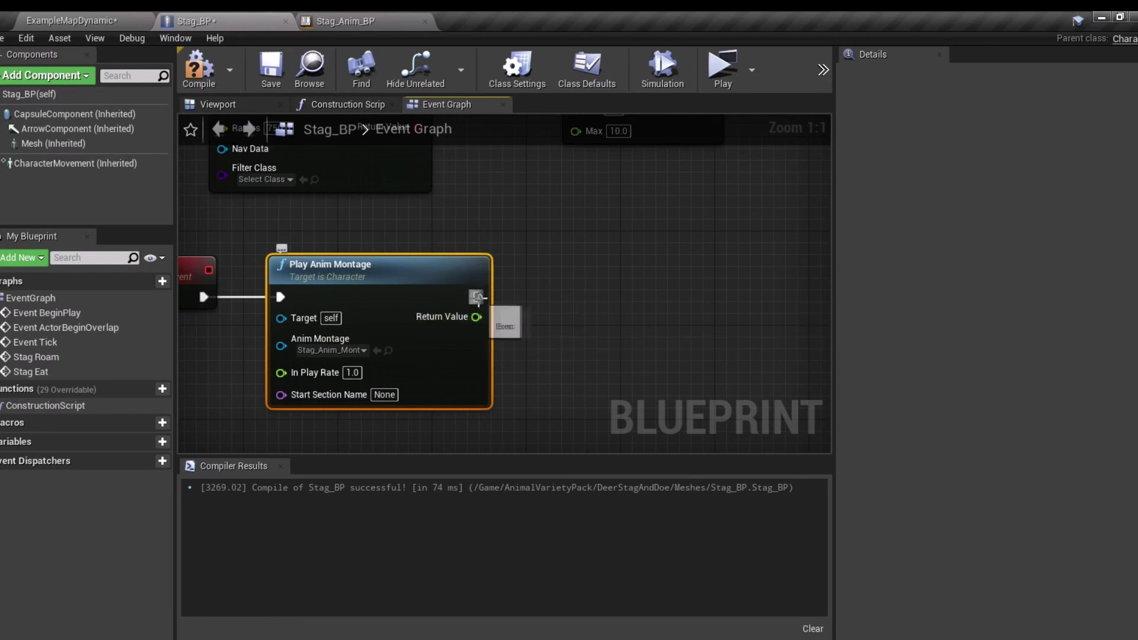
# Step: Call Stag Roam after the montage, save Stag_BP, and return to the desert level
pyautogui.moveTo(478, 296); pyautogui.dragTo(543, 289)
pyautogui.write('stagg ro')
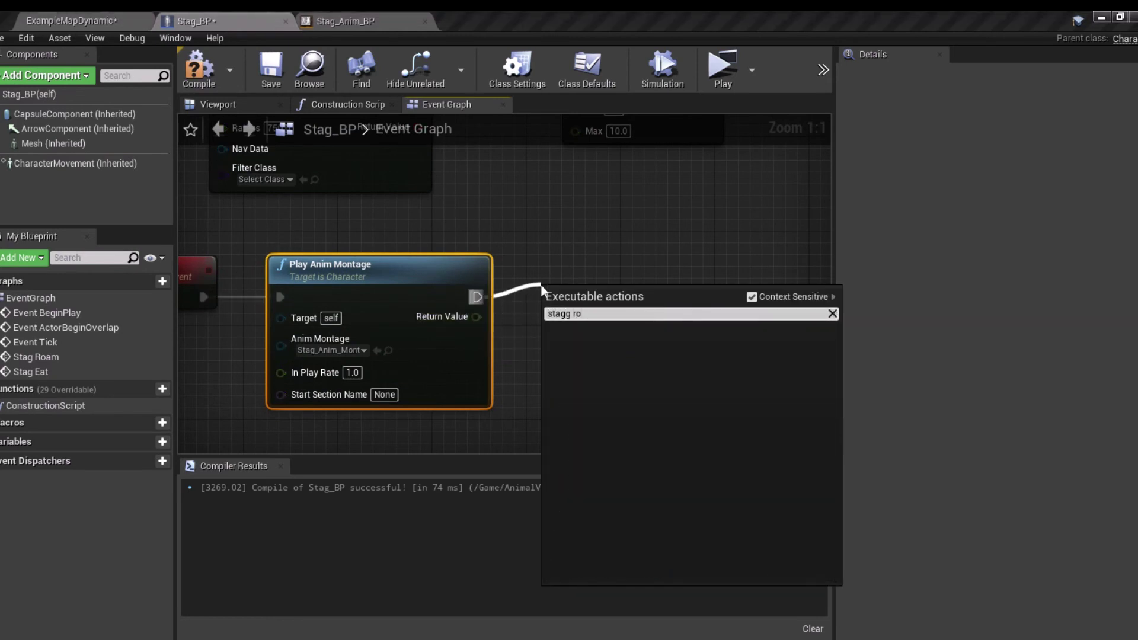
pyautogui.press('BackSpace')
pyautogui.press('BackSpace')
pyautogui.press('BackSpace')
pyautogui.press('BackSpace')
pyautogui.write(' ro')
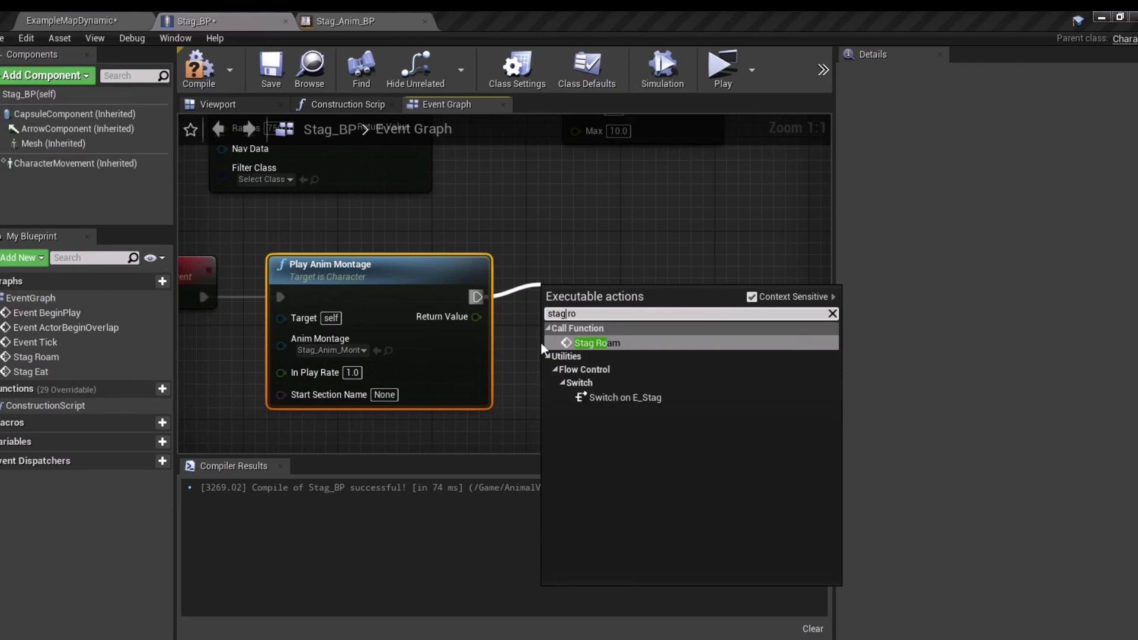
pyautogui.click(602, 346)
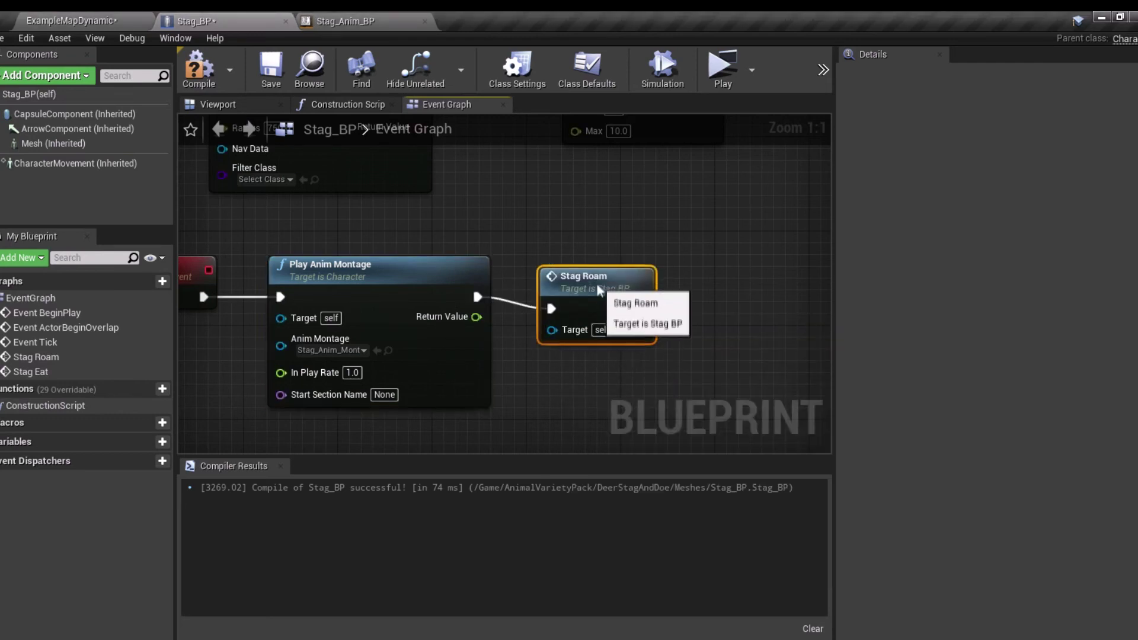
pyautogui.moveTo(596, 298); pyautogui.dragTo(598, 273)
pyautogui.click(199, 71)
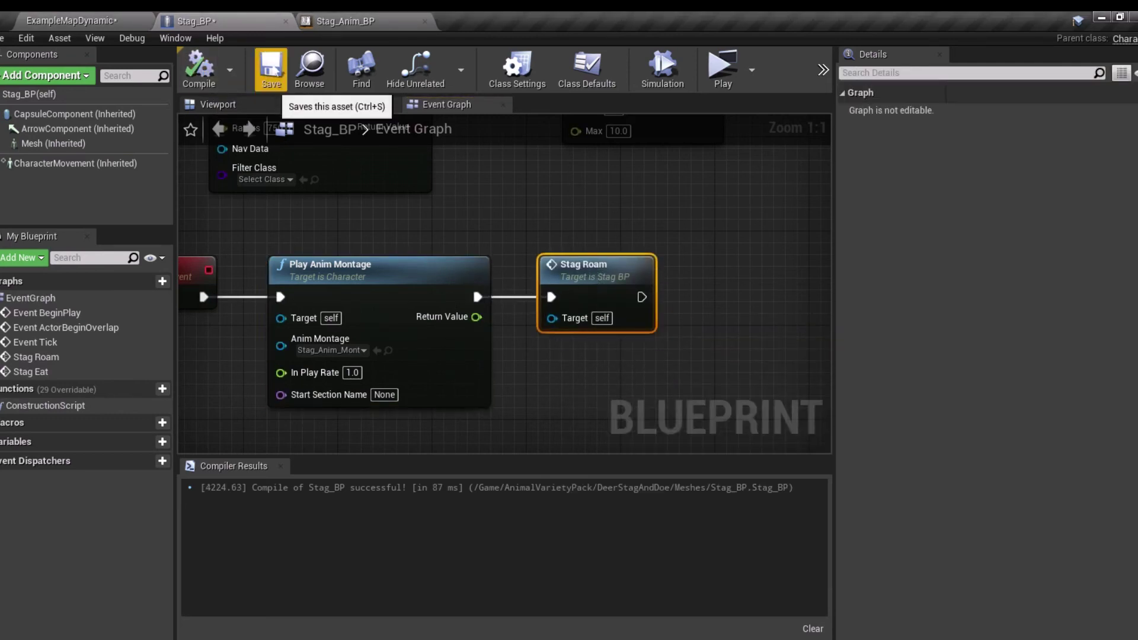
pyautogui.click(72, 20)
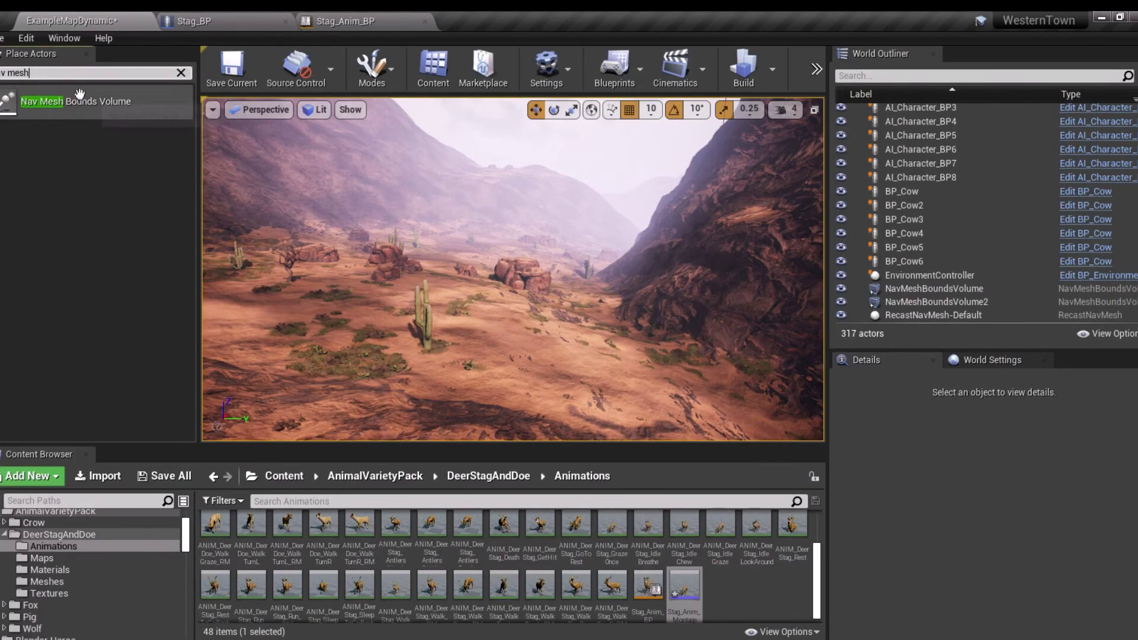
# Step: Place a Nav Mesh Bounds Volume in the valley and stretch it along X and Y
pyautogui.moveTo(78, 102); pyautogui.dragTo(425, 284)
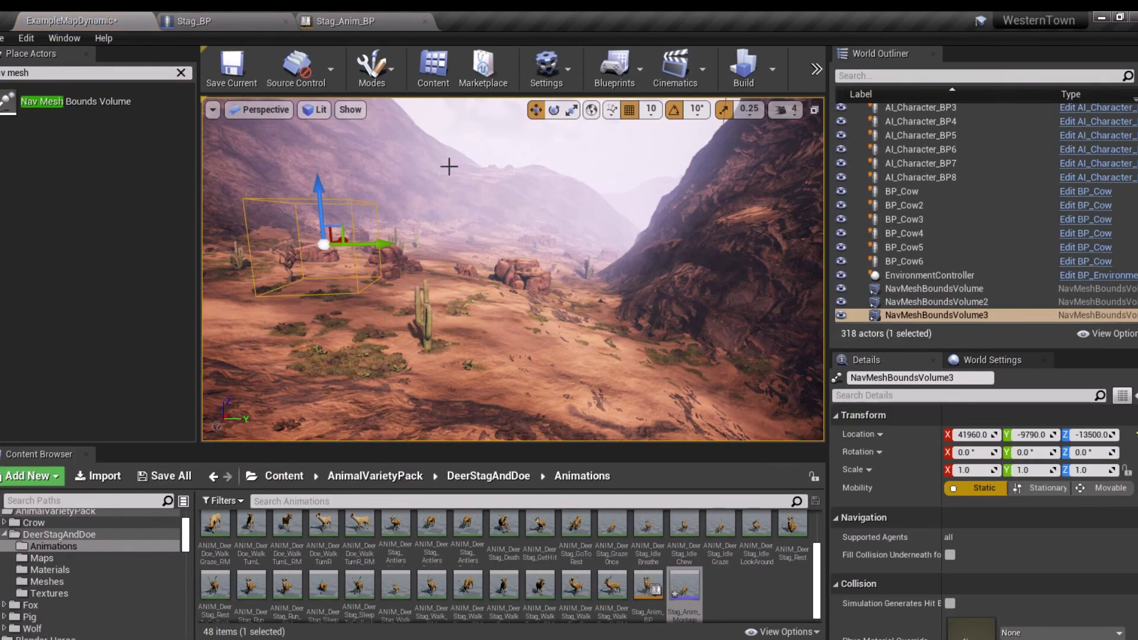
pyautogui.moveTo(376, 243); pyautogui.dragTo(383, 244)
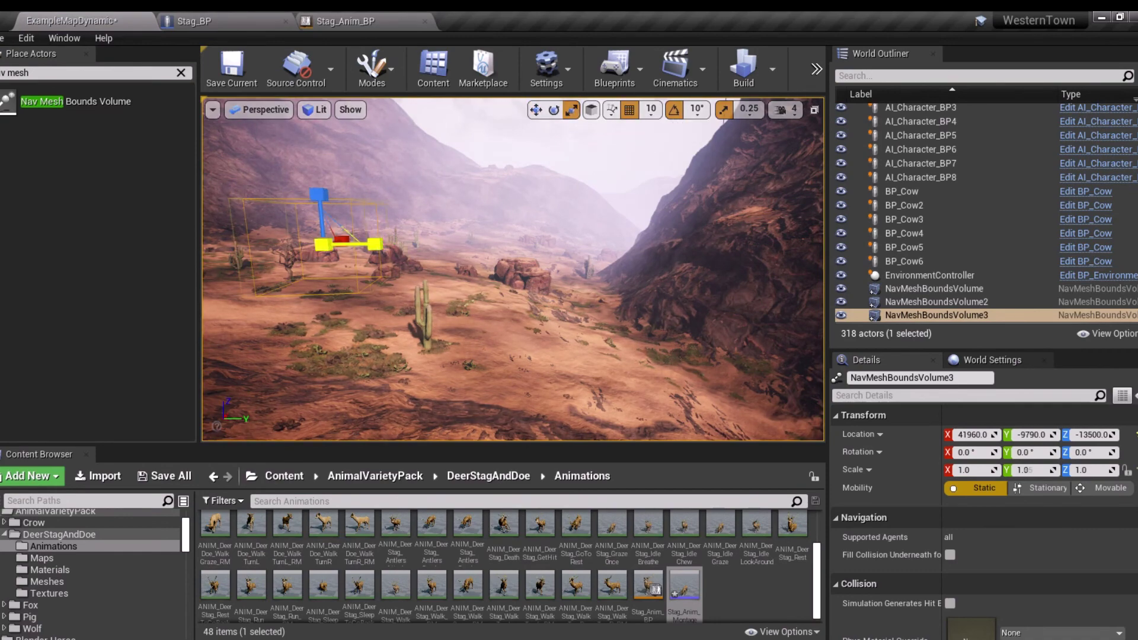
pyautogui.moveTo(533, 266); pyautogui.dragTo(497, 285, button='right')
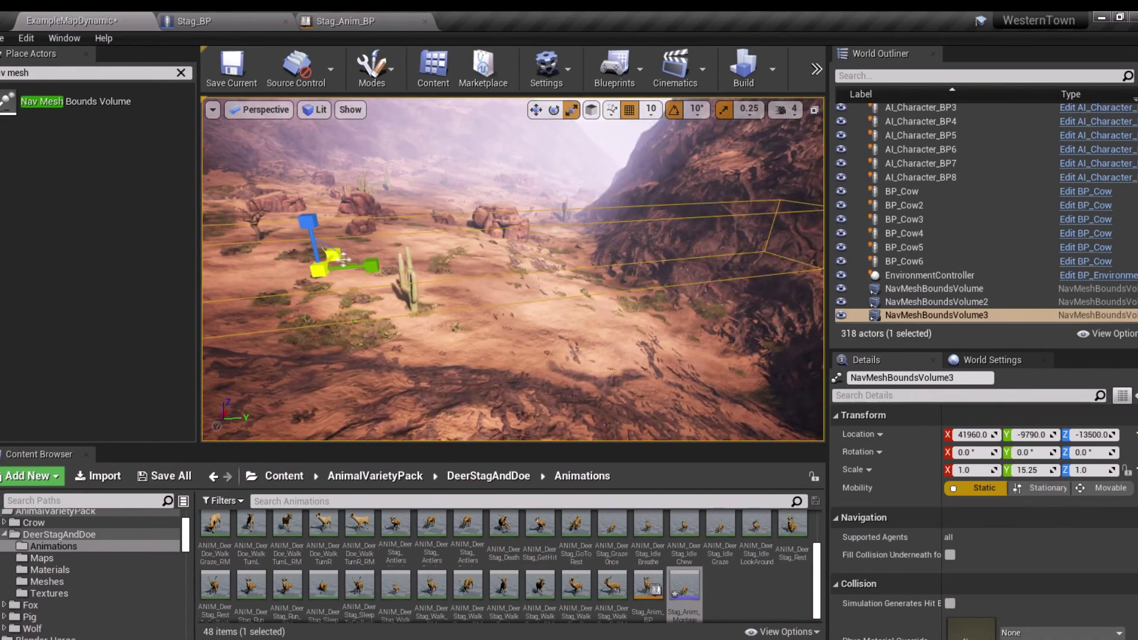
pyautogui.moveTo(337, 257); pyautogui.dragTo(425, 194)
# Step: Make the volume taller and wider, preview nav coverage, and go to the DeerStagAndDoe folder
pyautogui.press('w')
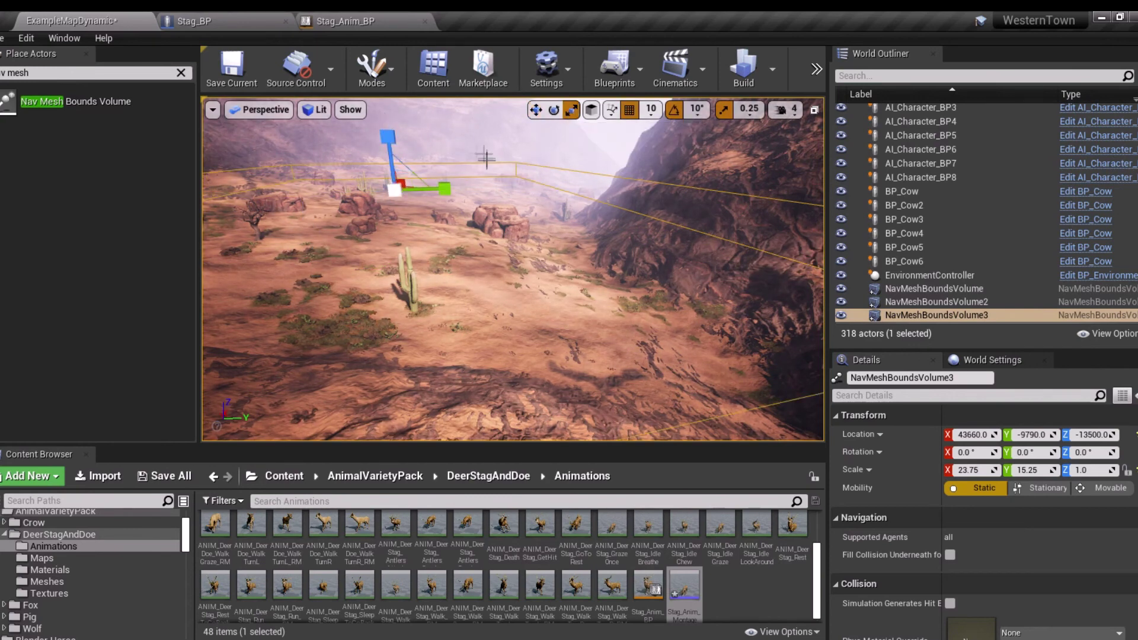
pyautogui.moveTo(389, 139); pyautogui.dragTo(388, 134)
pyautogui.moveTo(417, 189); pyautogui.dragTo(445, 188)
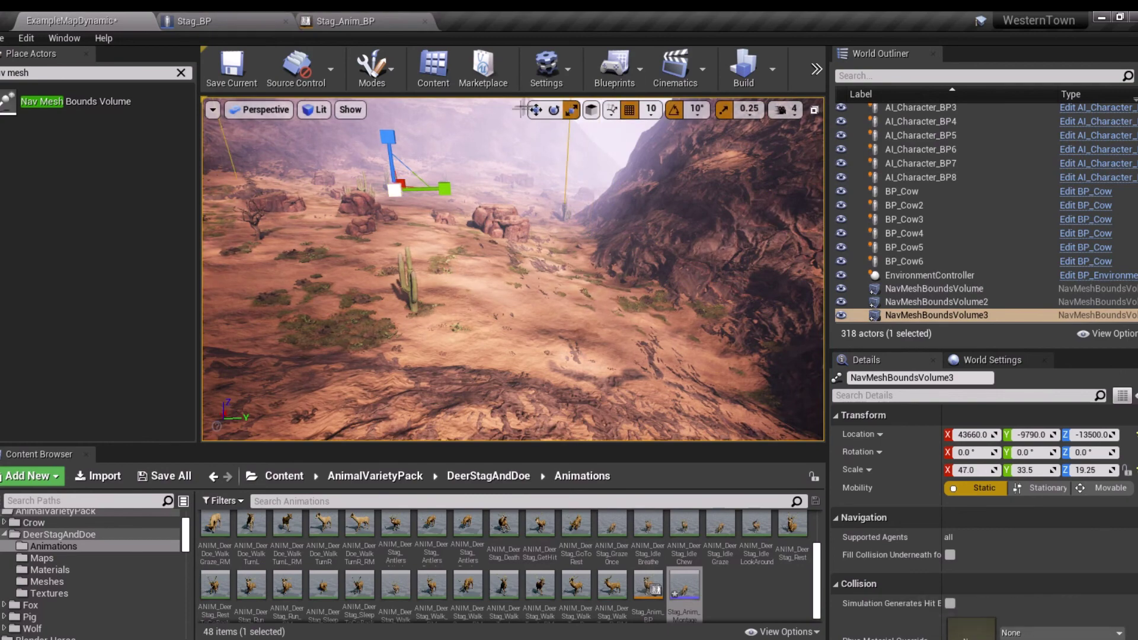
pyautogui.press('w')
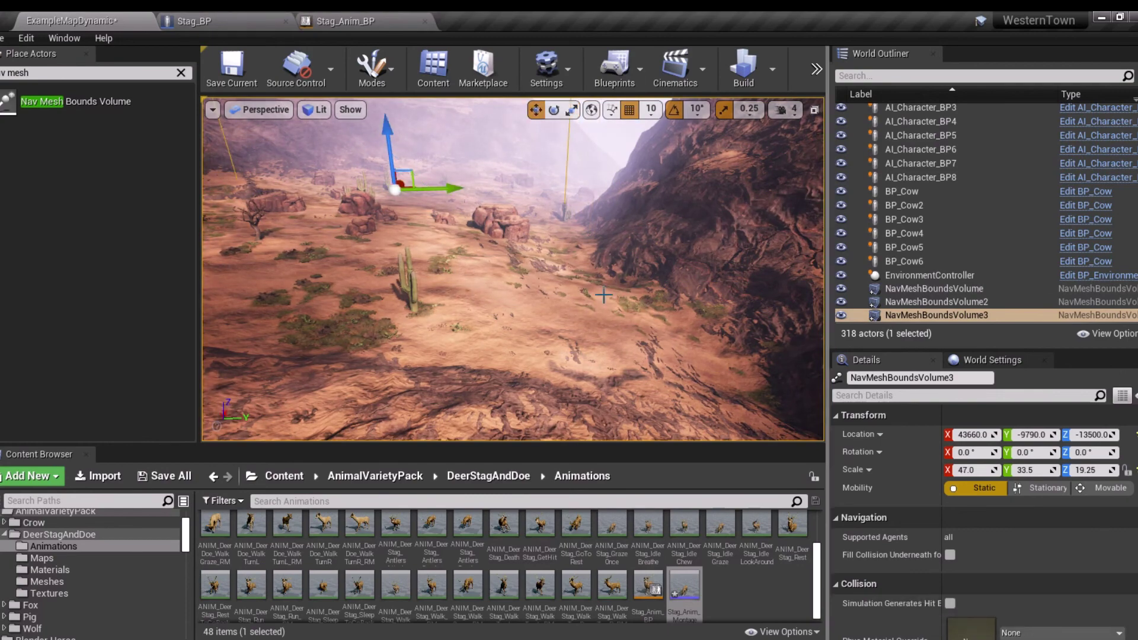
pyautogui.press('p')
pyautogui.press('p')
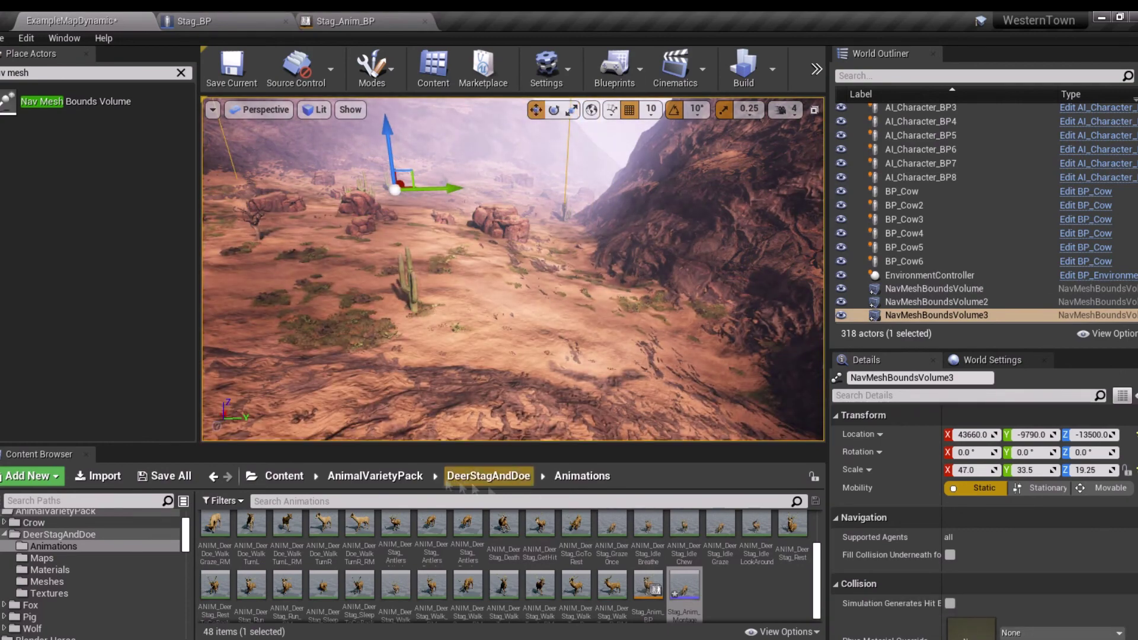
pyautogui.click(488, 476)
# Step: Set Stag_BP's inherited Mesh component Anim Class to Stag_Anim_BP
pyautogui.click(195, 21)
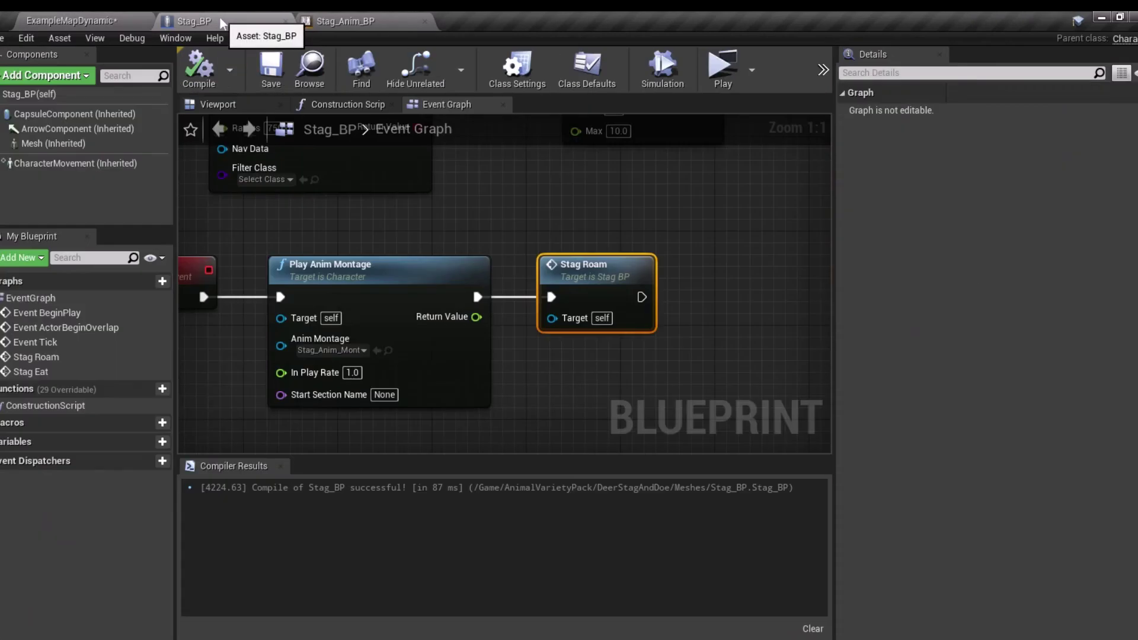
pyautogui.click(218, 103)
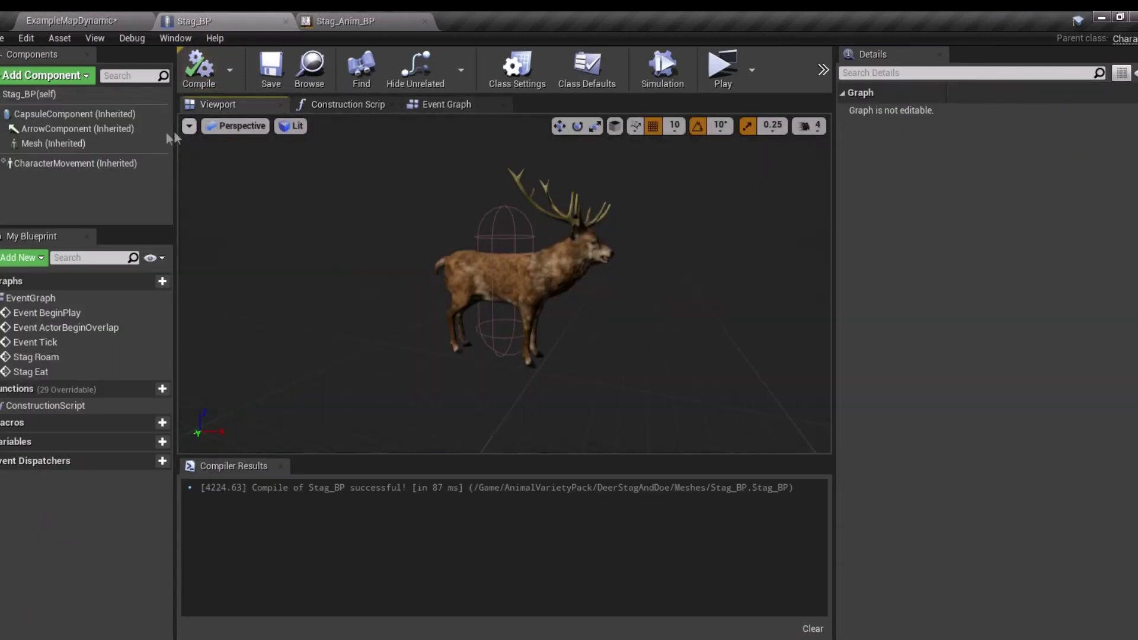
pyautogui.click(53, 143)
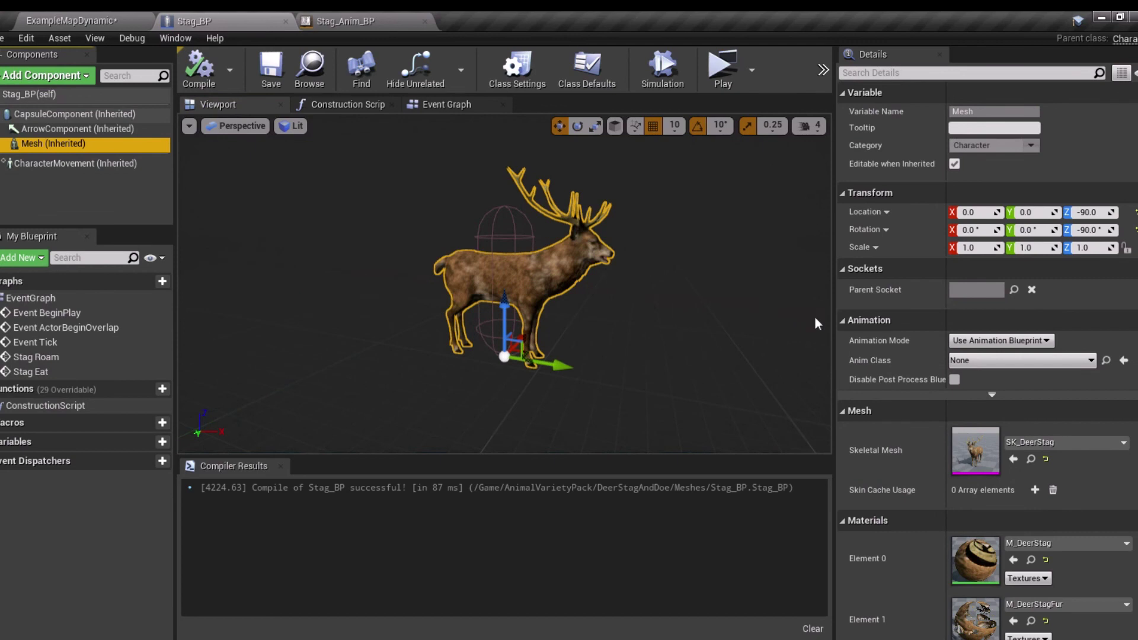
pyautogui.click(1021, 360)
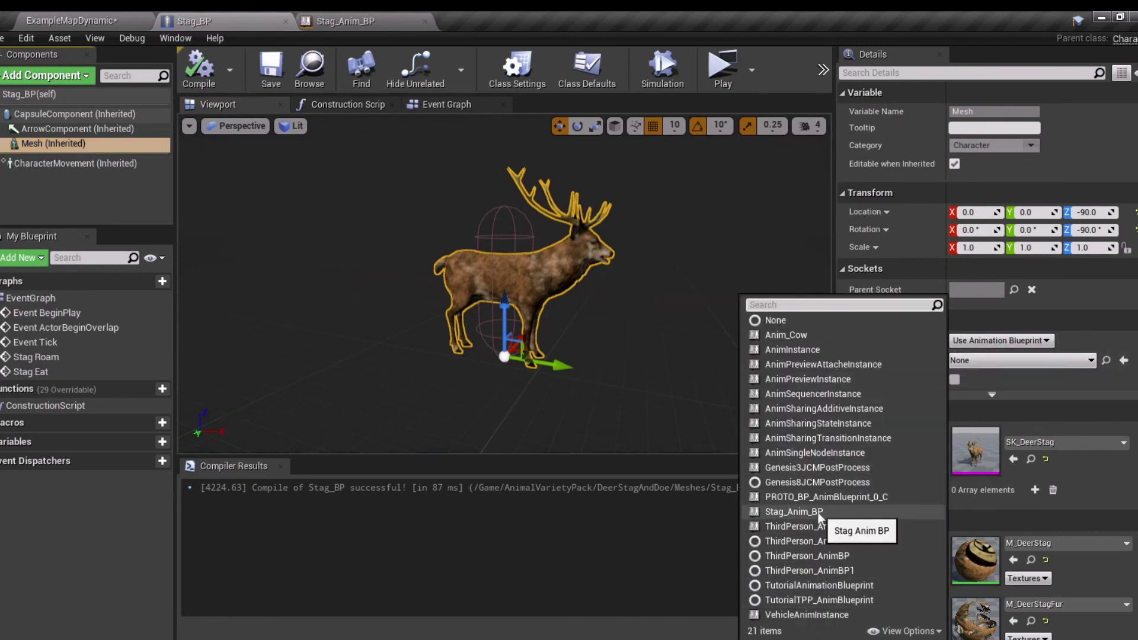
pyautogui.click(794, 511)
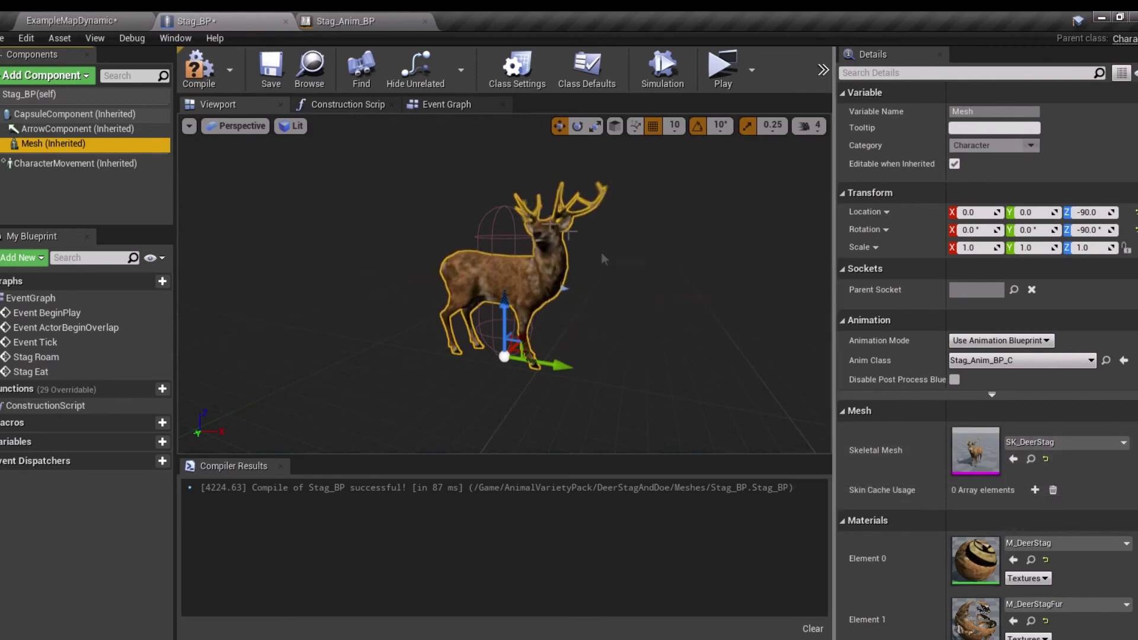
# Step: Save the ExampleMapDynamic desert level
pyautogui.click(346, 20)
pyautogui.click(71, 21)
pyautogui.click(230, 67)
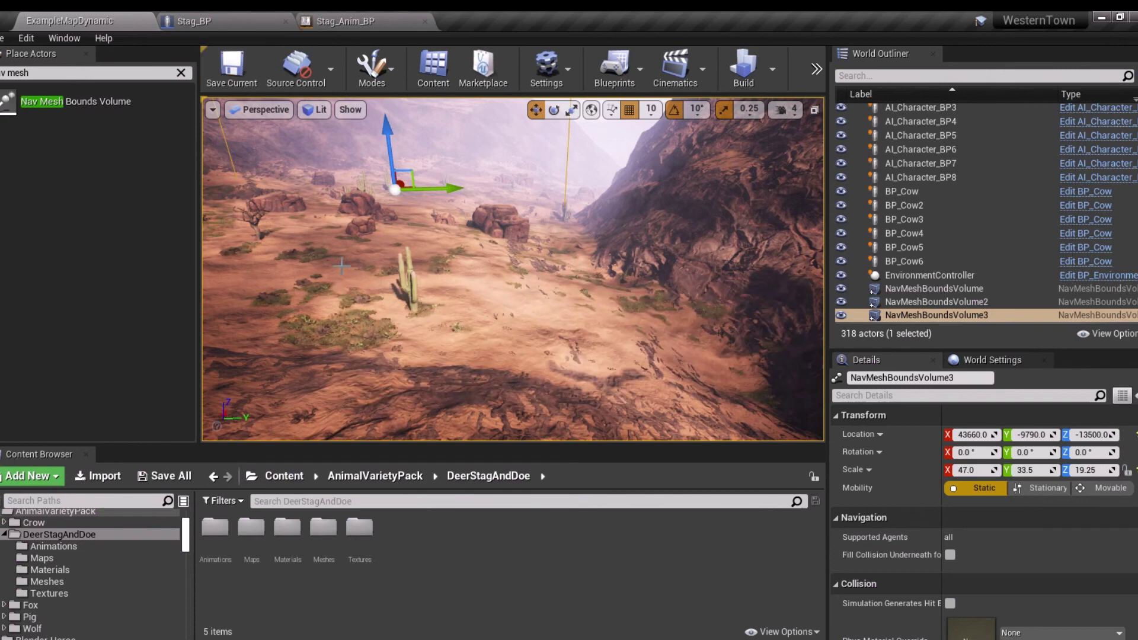
# Step: Drop a Stag_BP stag from Meshes into the valley and play the level in a new window
pyautogui.doubleClick(321, 530)
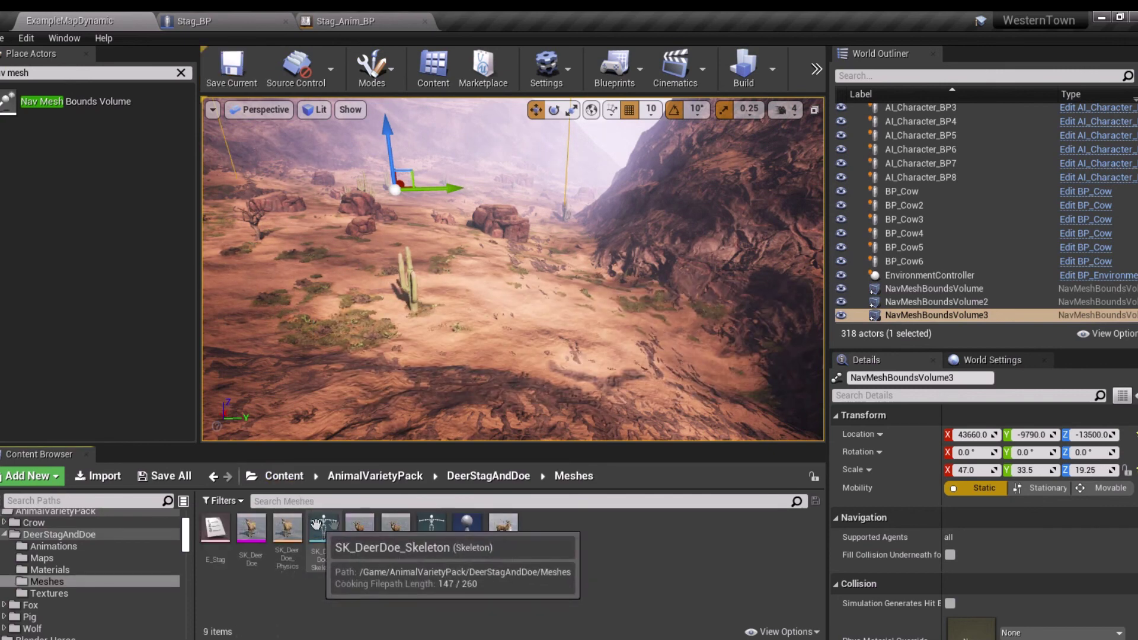
pyautogui.moveTo(502, 534)
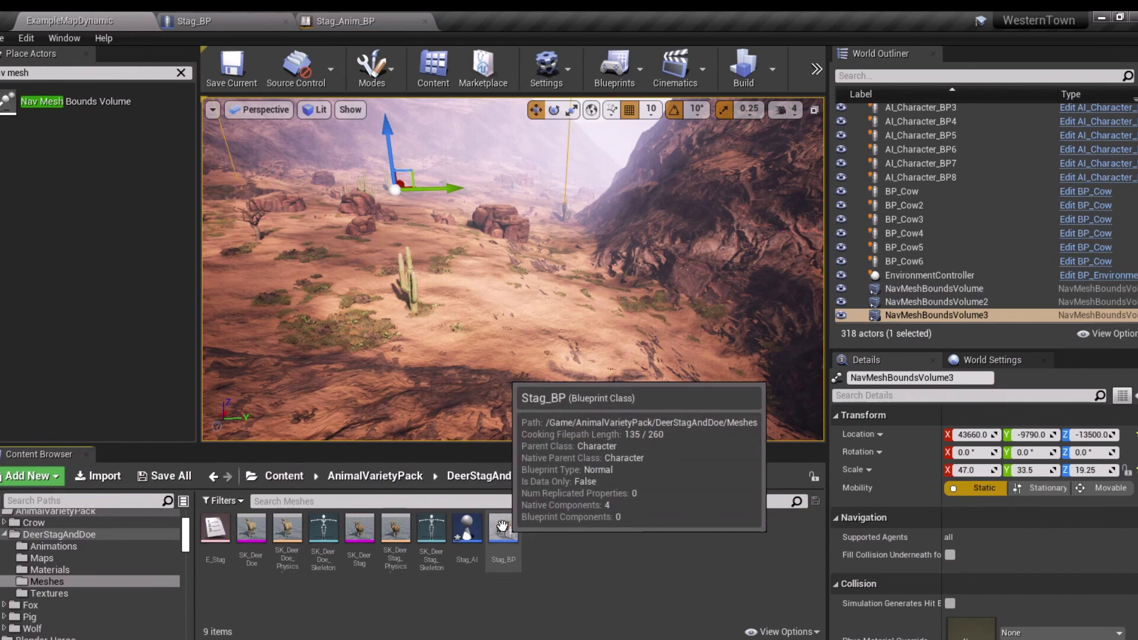
pyautogui.moveTo(504, 530); pyautogui.dragTo(486, 333)
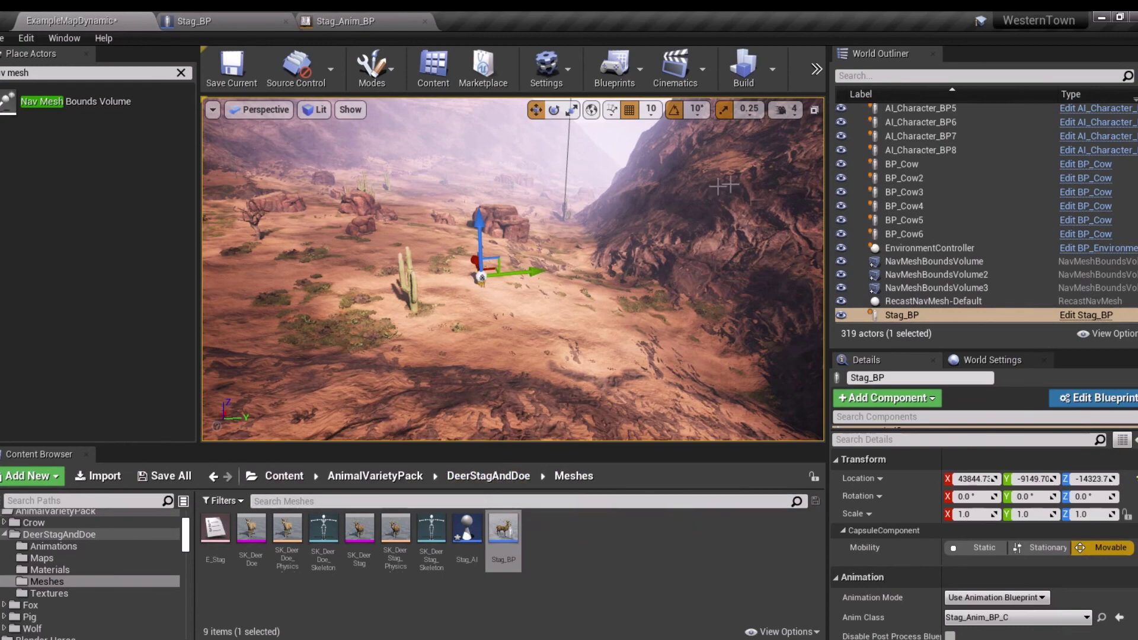
pyautogui.click(816, 69)
pyautogui.moveTo(858, 115)
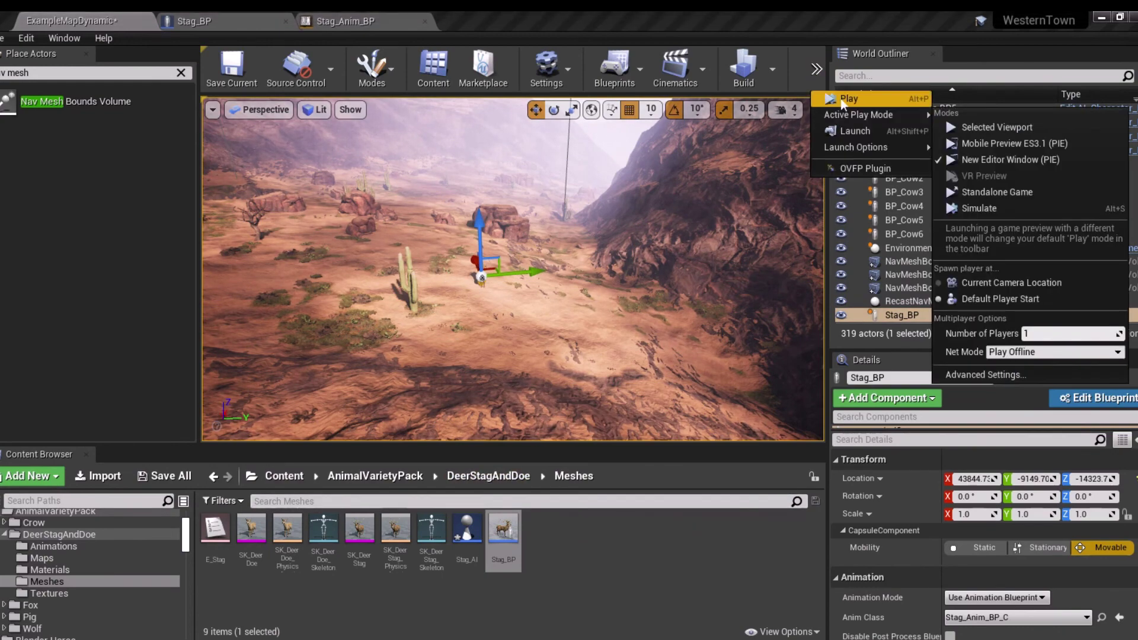
pyautogui.click(849, 99)
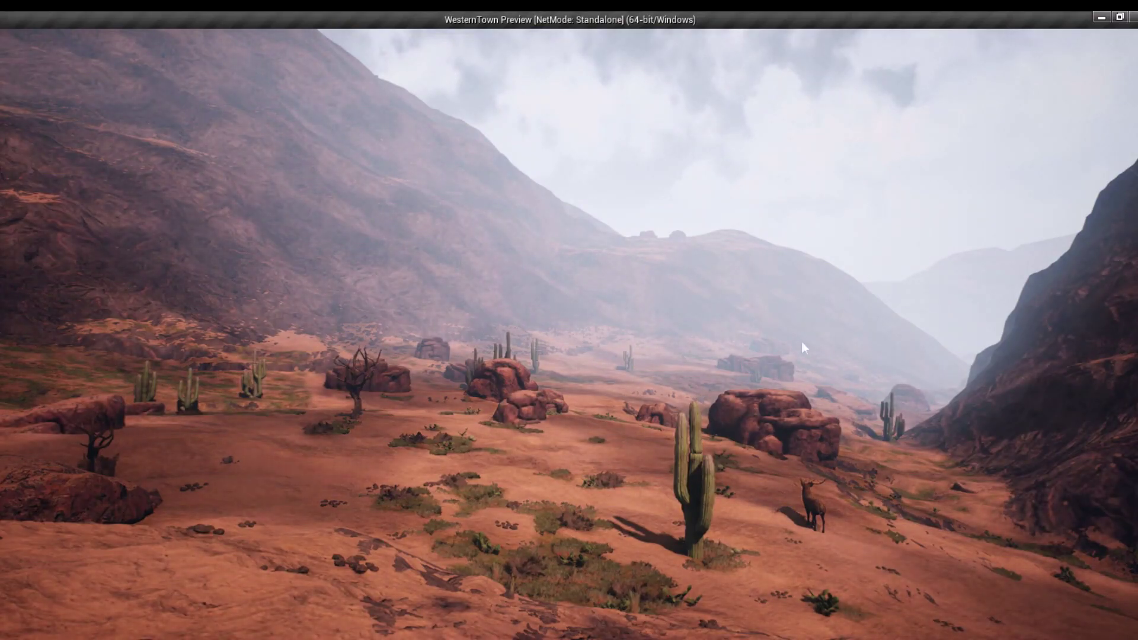